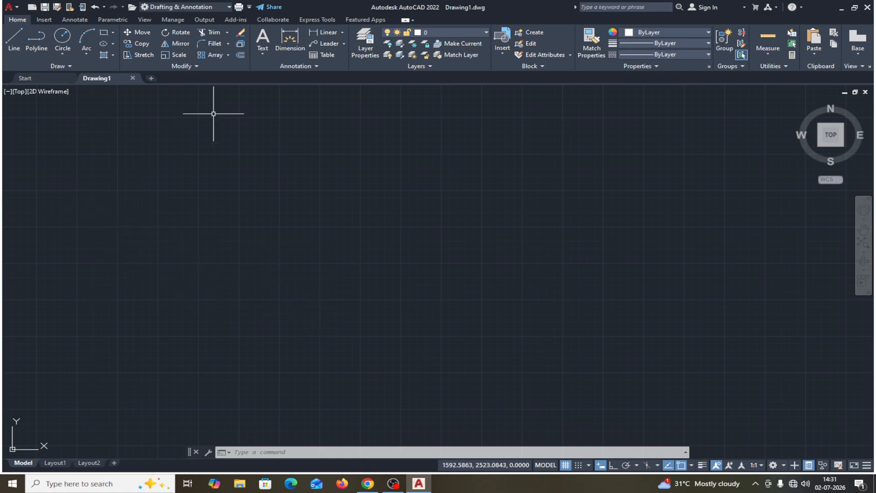
left_click(343, 32)
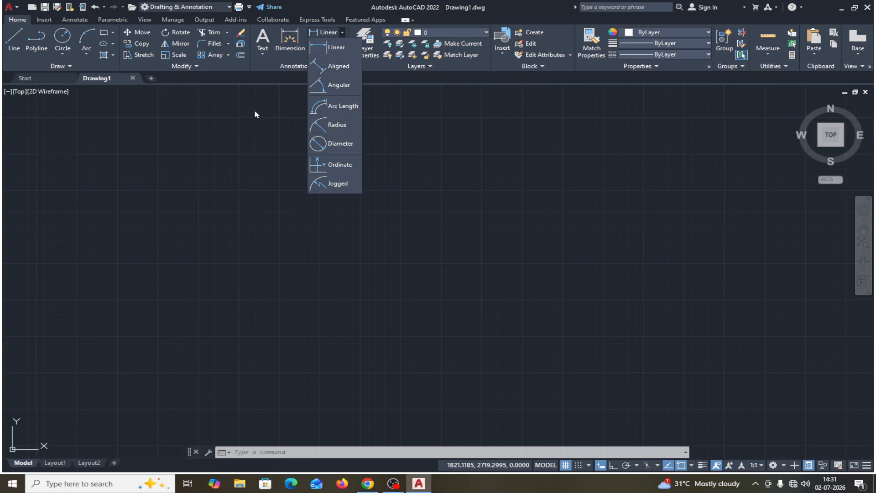
left_click(272, 92)
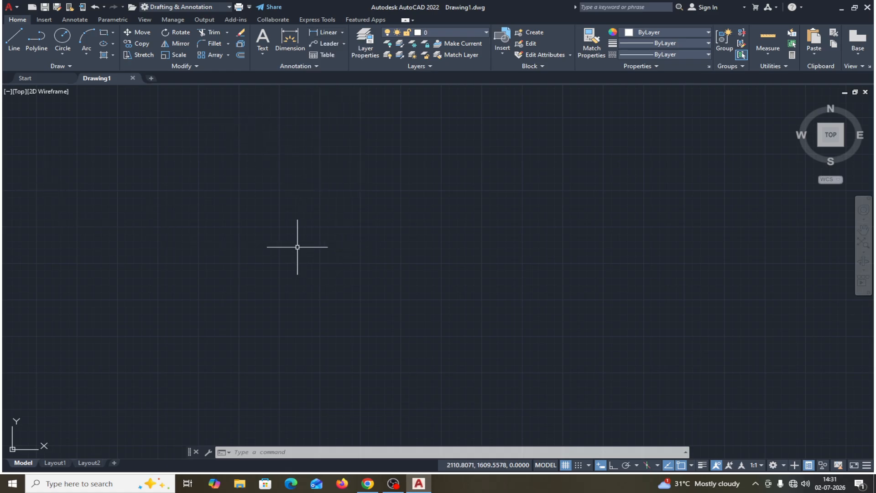
left_click(342, 33)
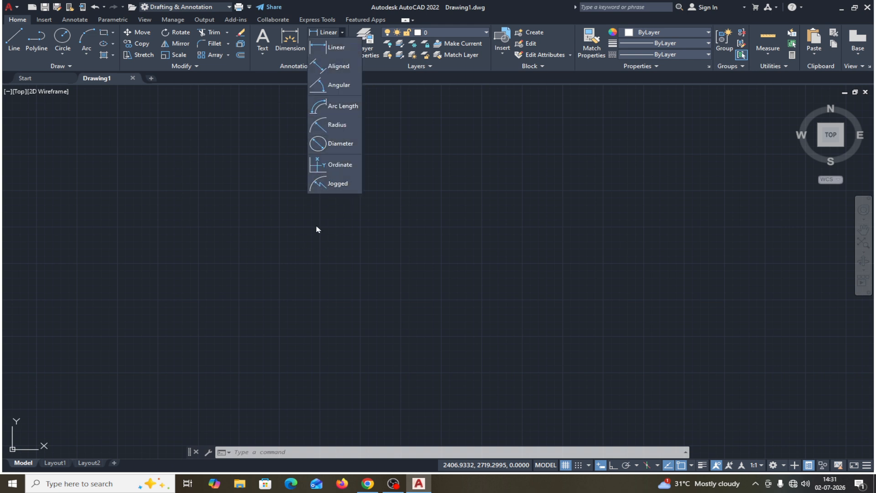
left_click(464, 160)
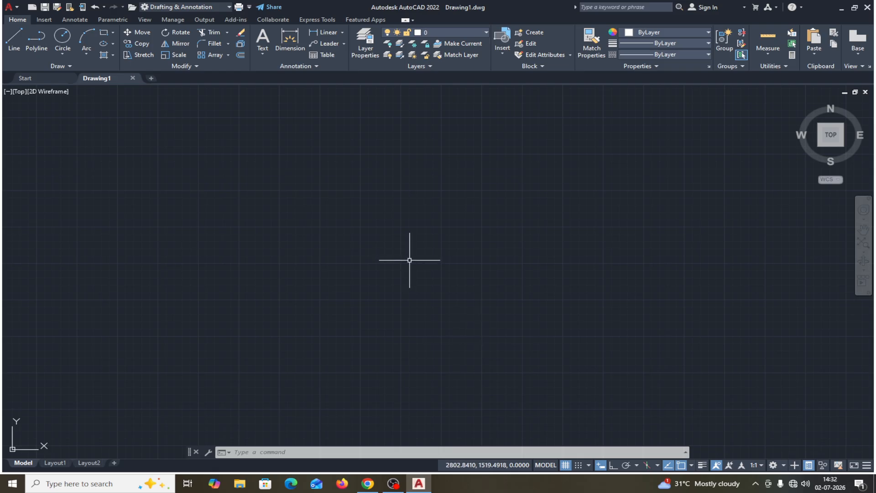
Review all the settings categories of the ISO-25 dimension style, from lines to tolerances, and close the style manager
type("D")
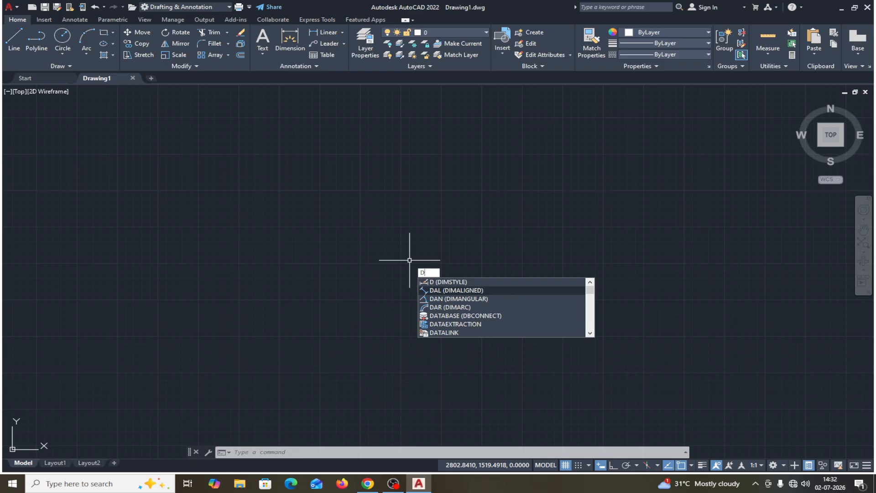
key("Return")
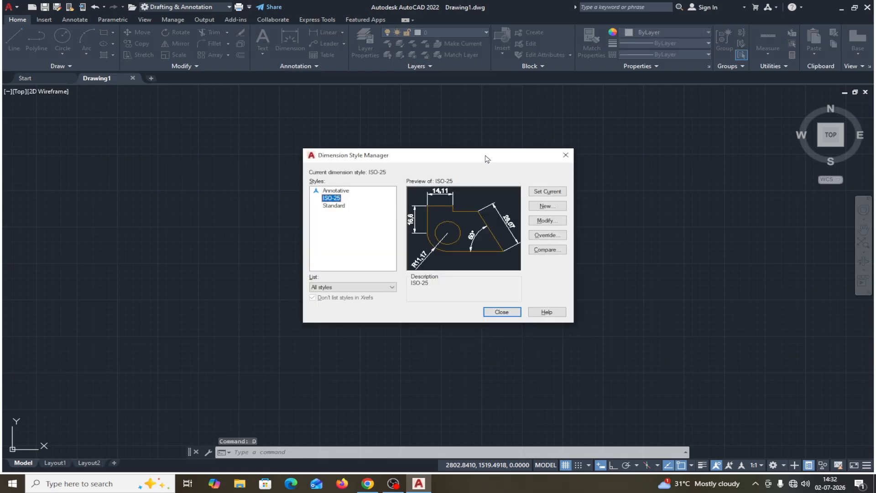
left_click_drag(487, 159, 623, 101)
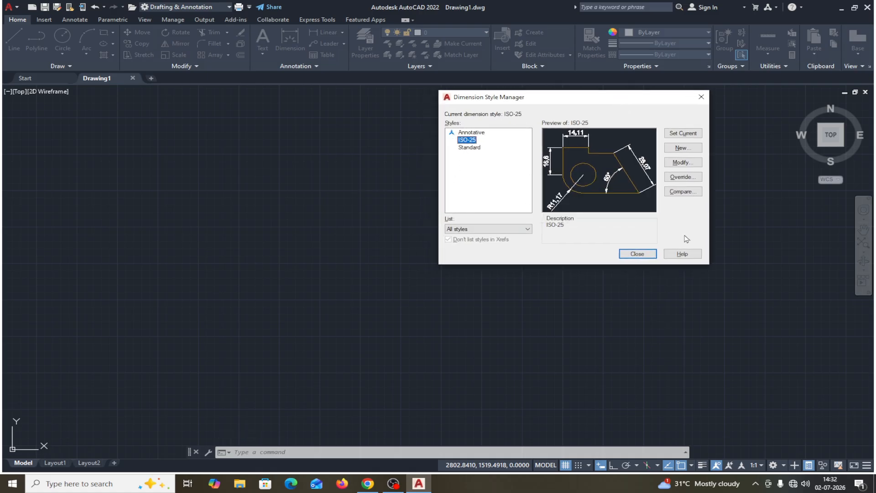
left_click(683, 164)
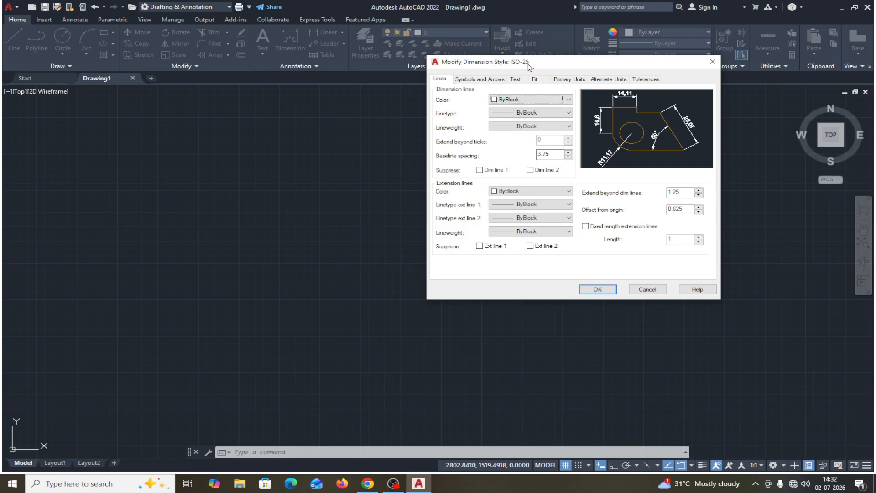
left_click(483, 80)
left_click(514, 80)
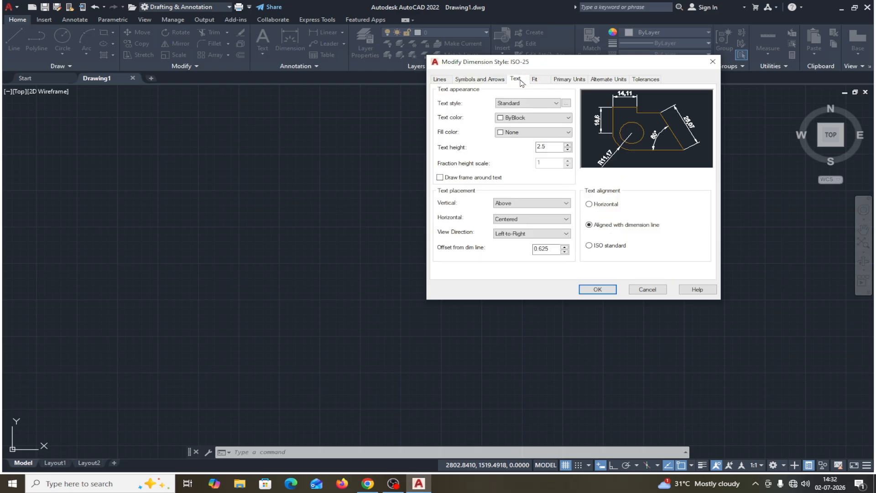
left_click(534, 80)
left_click(565, 80)
left_click(598, 81)
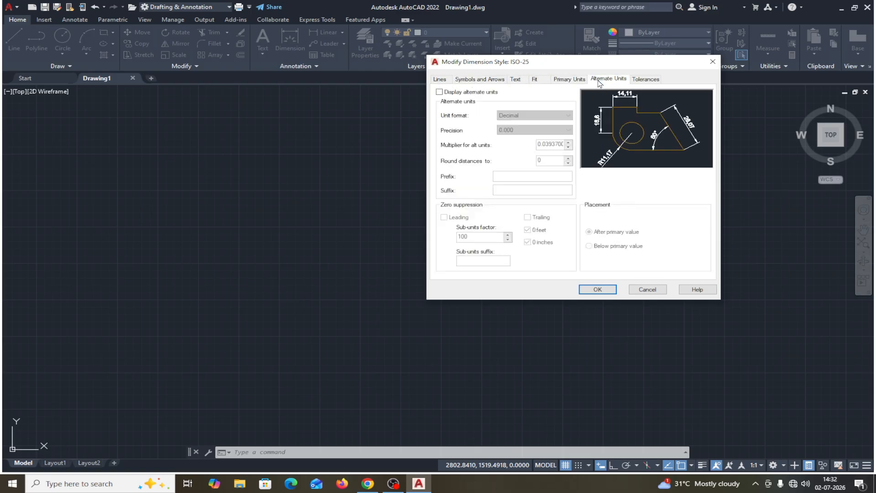
left_click(646, 80)
left_click(440, 80)
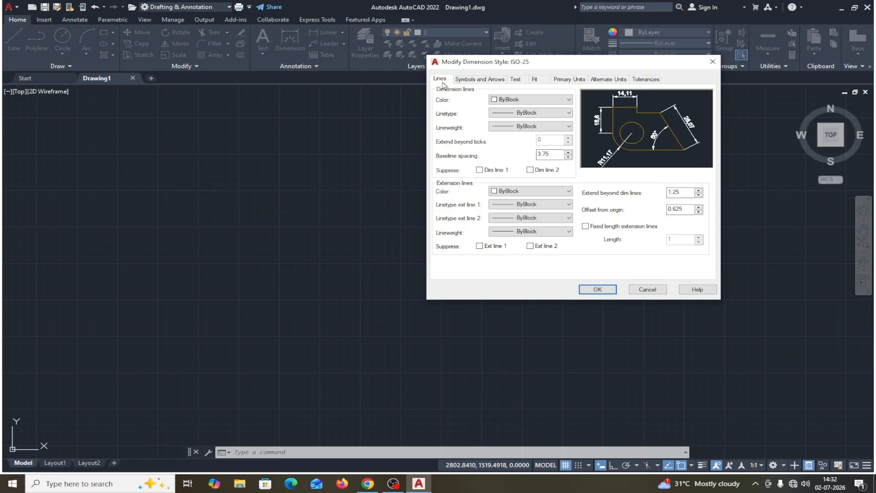
left_click(596, 290)
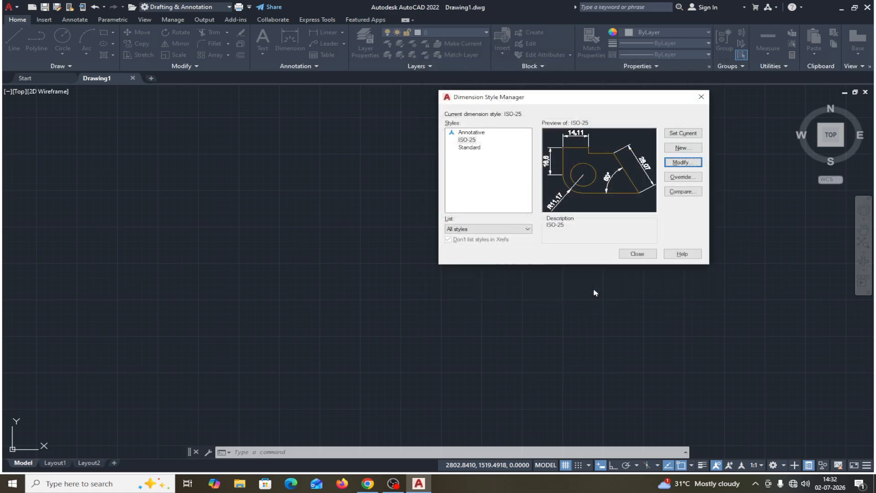
left_click(636, 254)
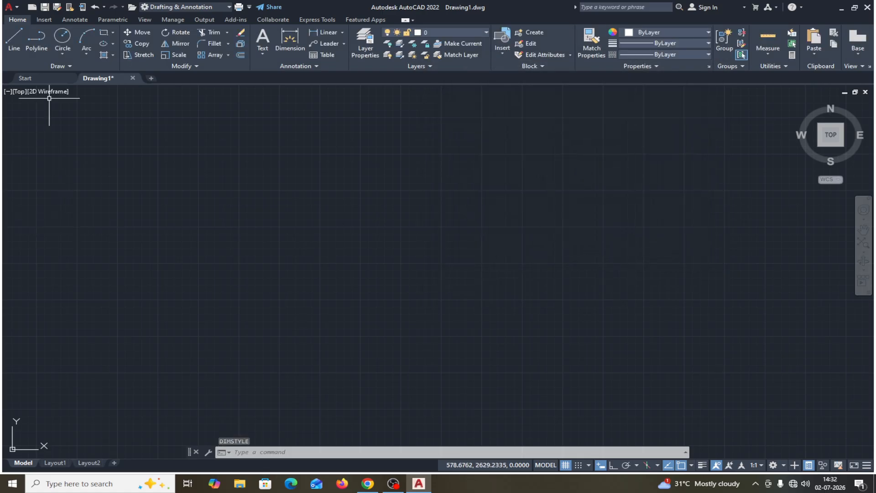
Draw a rectangle 1000 units wide and 800 units high in the upper-left part of the drawing area
left_click(103, 32)
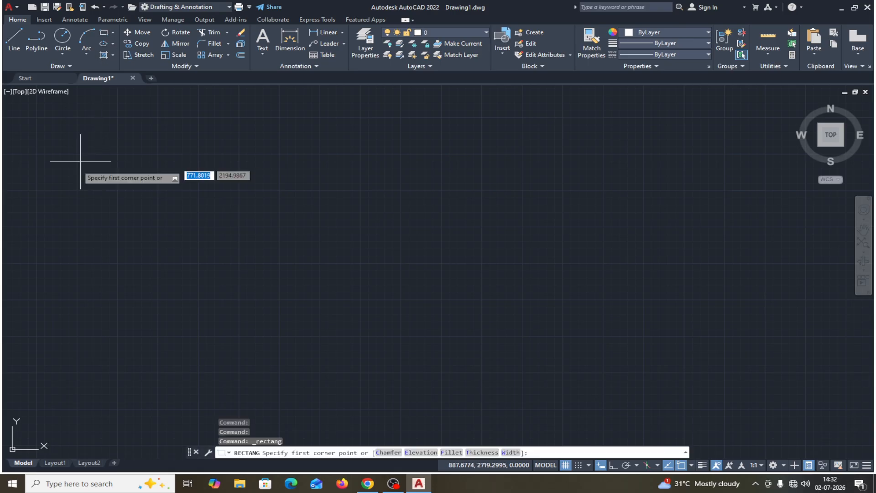
left_click(29, 142)
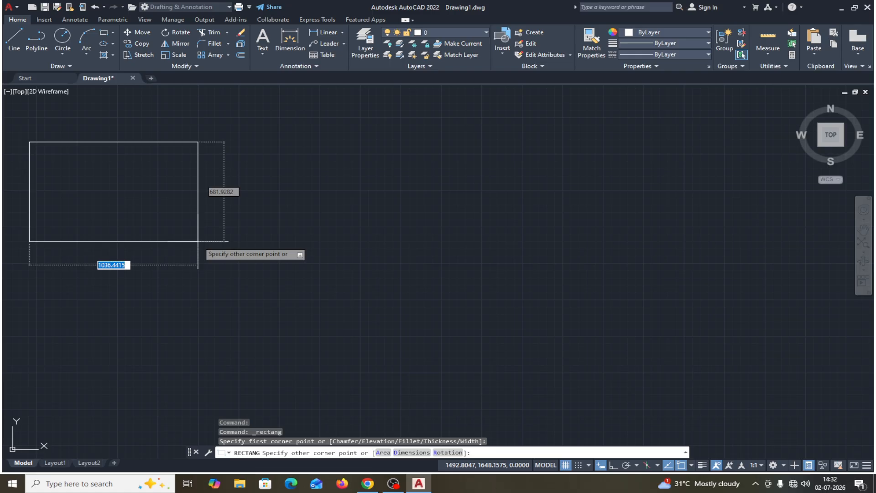
type("1000")
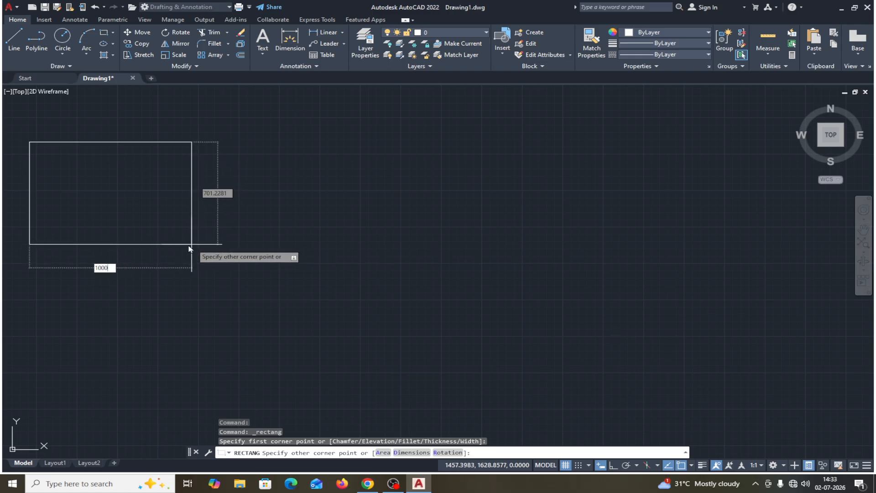
key("Tab")
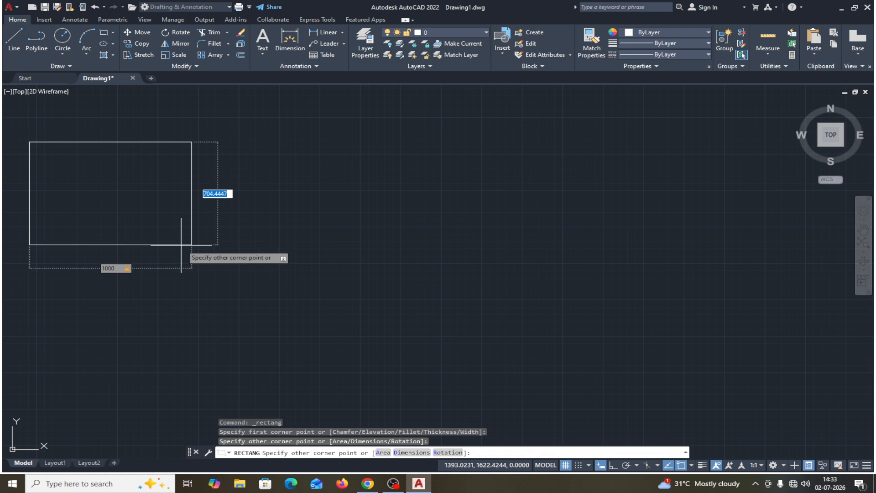
type("80")
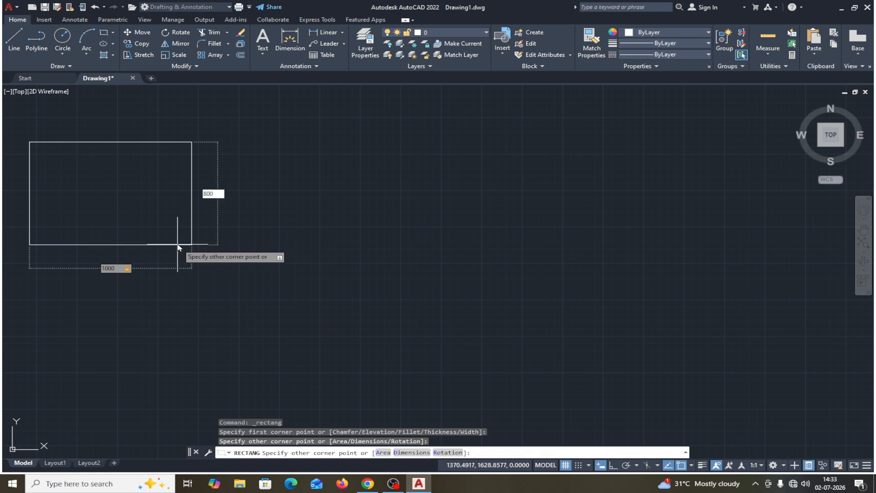
type("0")
key("Return")
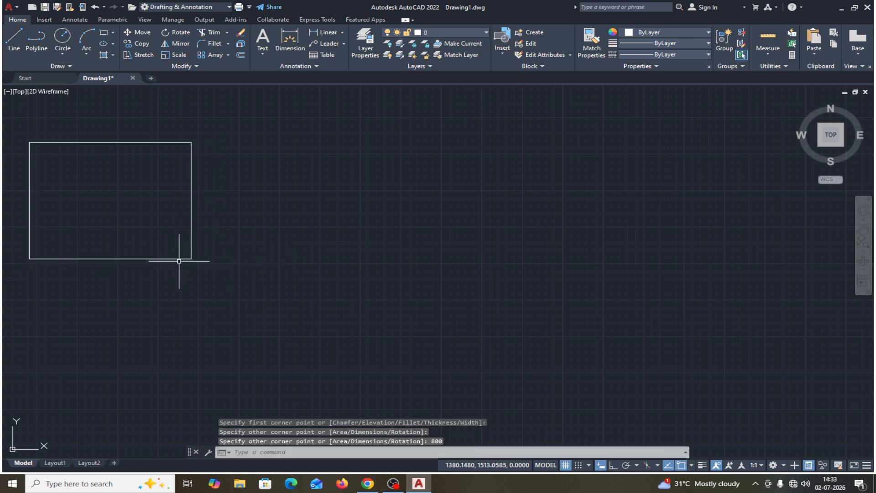
Draw a circle with a radius of 400 beside the rectangle, on its right
left_click(62, 38)
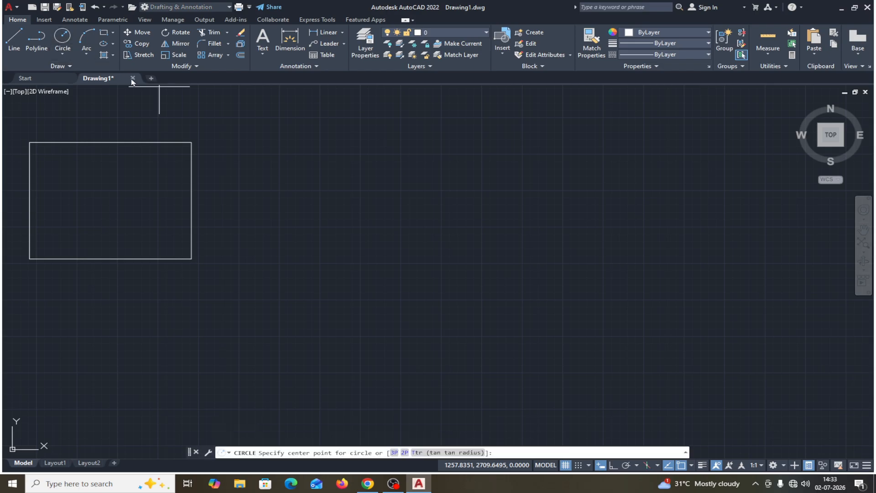
left_click(349, 198)
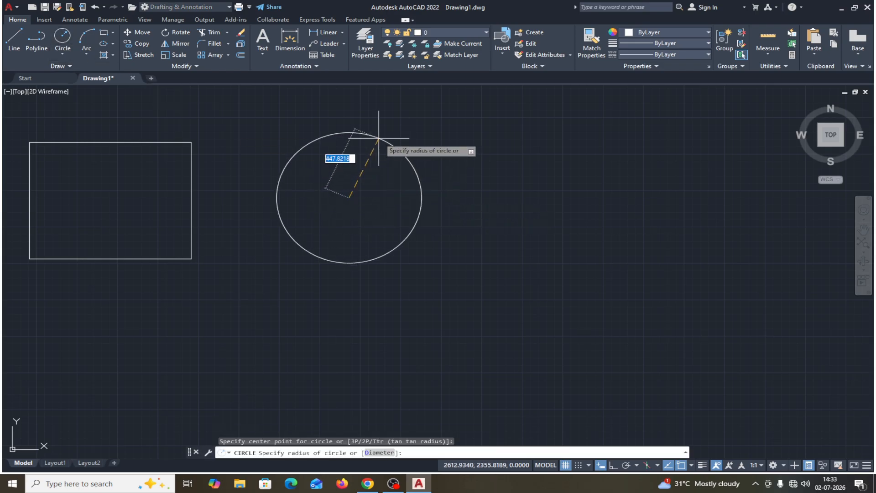
type("400")
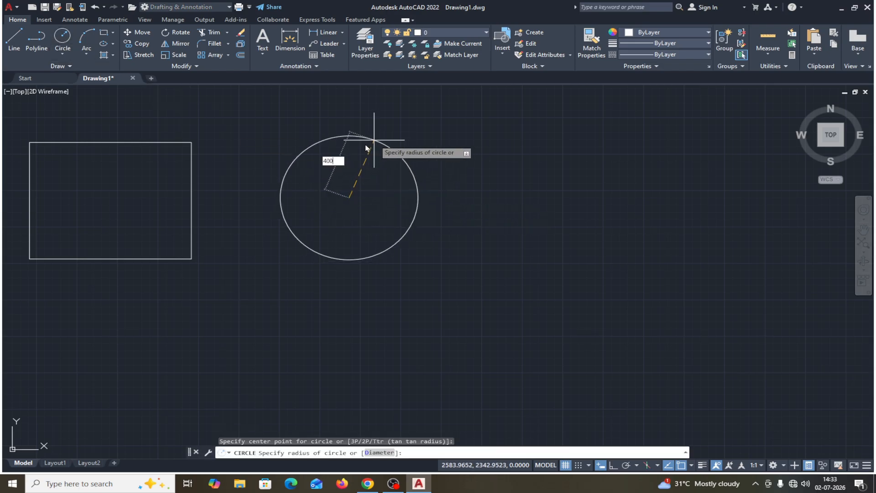
key("Return")
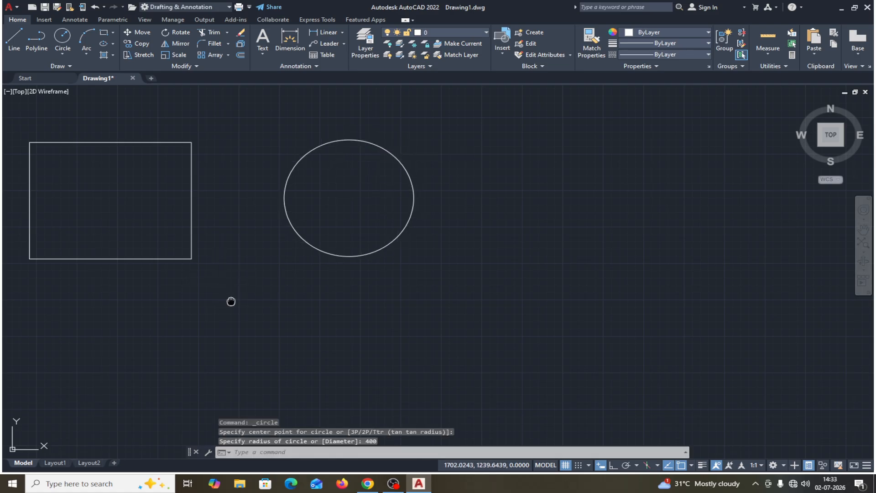
Add a linear dimension to the rectangle's bottom edge, placing the dimension line just below it
middle_click_drag(230, 301, 253, 283)
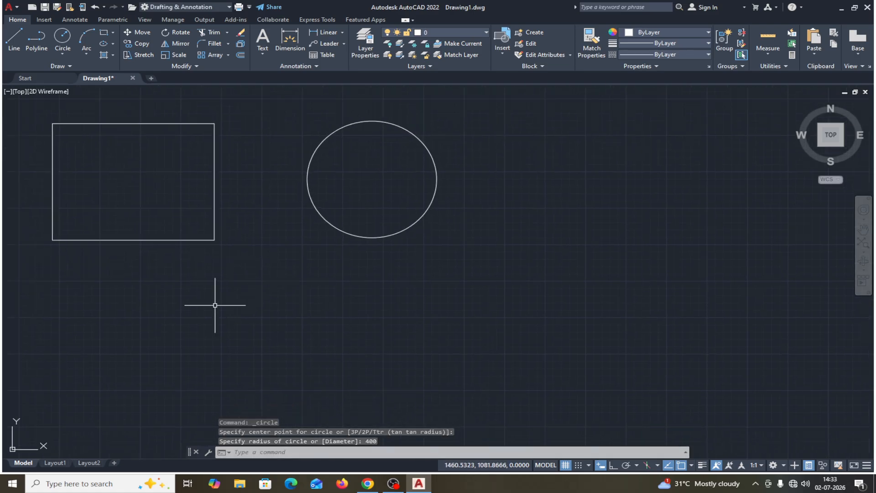
left_click(343, 34)
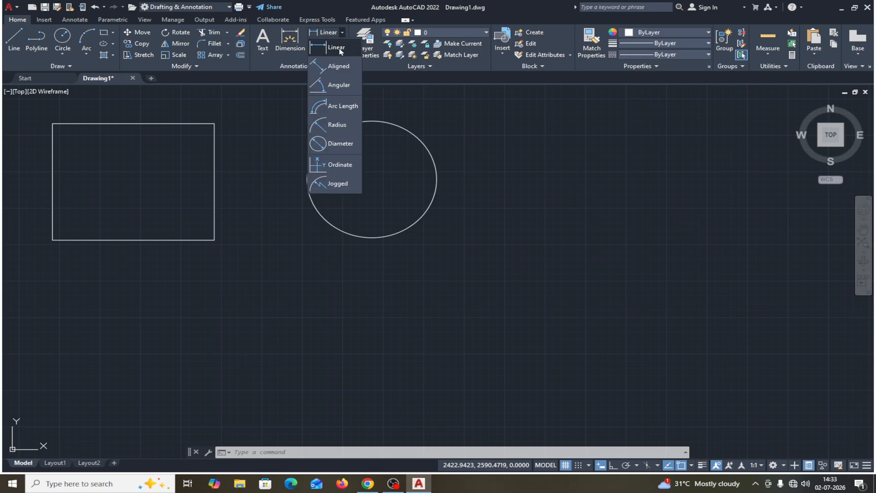
left_click(340, 49)
left_click(53, 240)
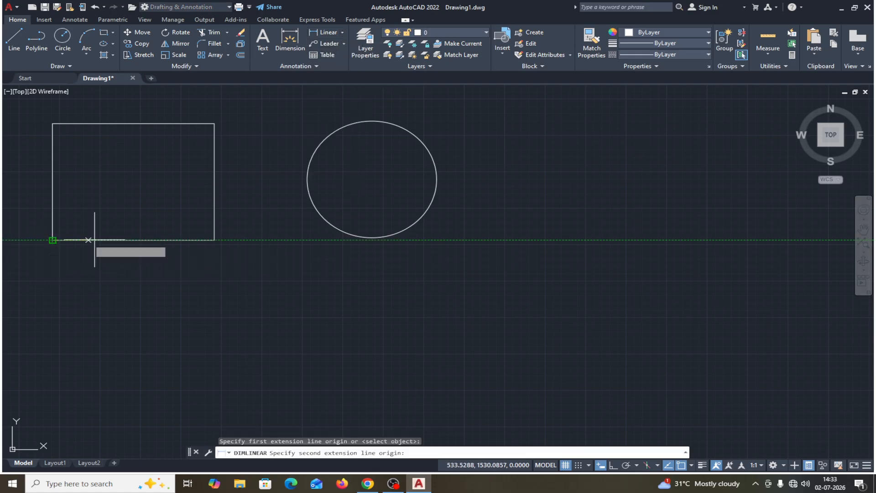
left_click(215, 240)
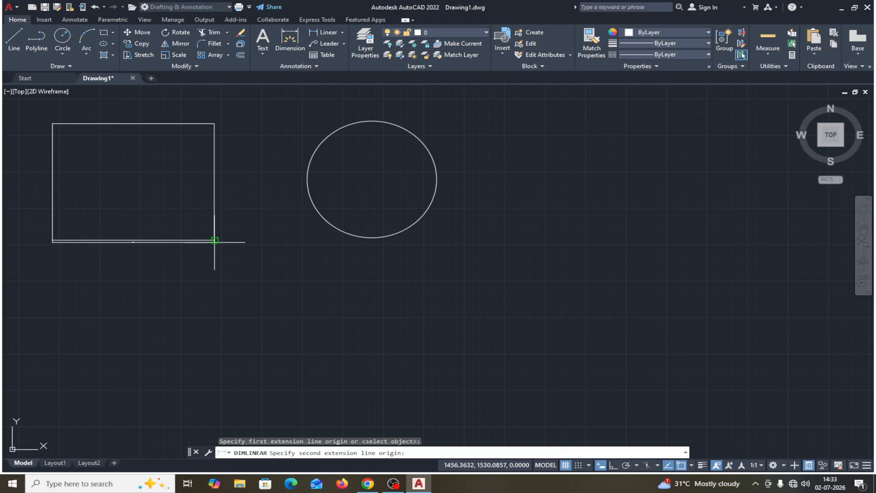
left_click(194, 260)
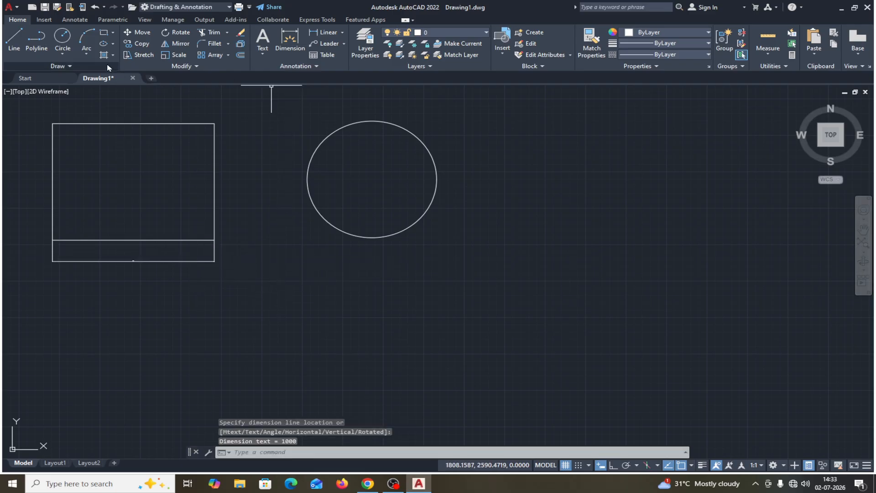
Add a radius dimension to the circle, placing it outside the circle's lower left
left_click(343, 32)
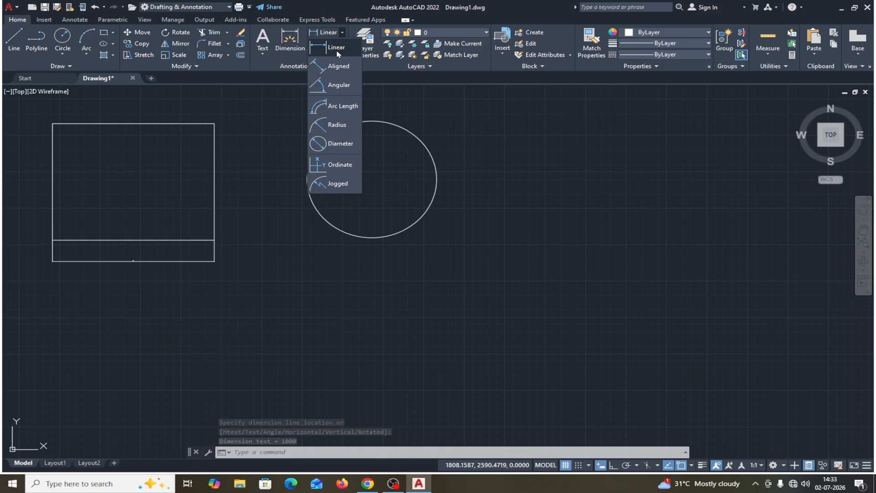
left_click(337, 125)
left_click(314, 203)
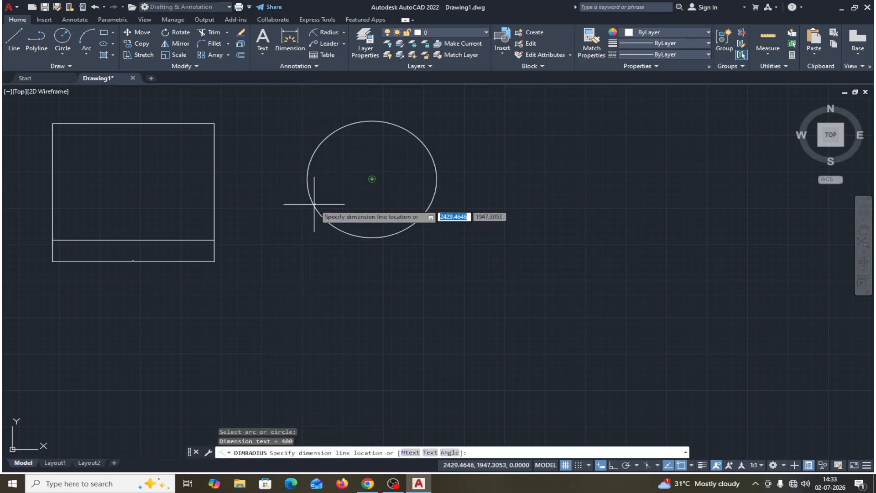
left_click(307, 249)
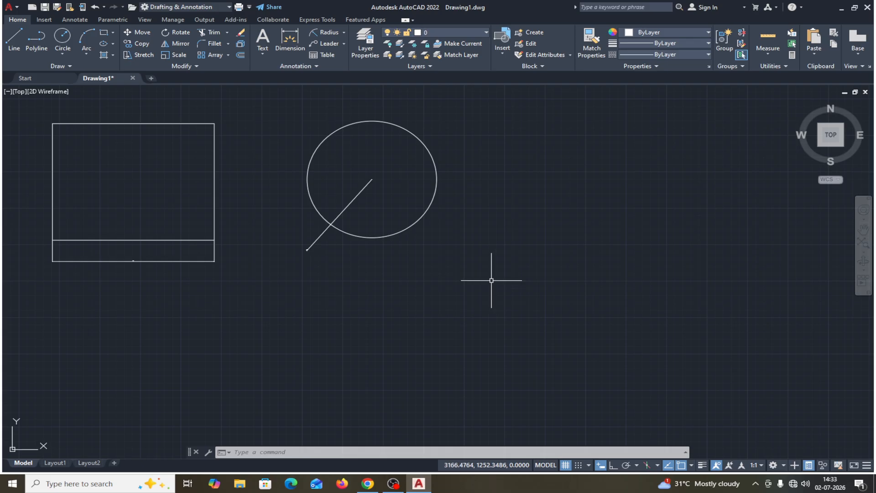
Modify the ISO-25 dimension style to use an overall scale of 12, then apply it to the drawing
type("d")
key("Return")
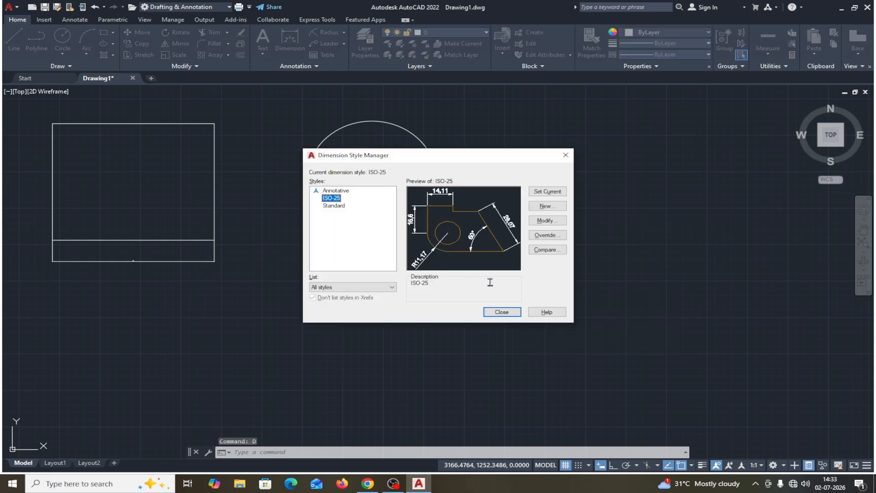
left_click_drag(492, 162, 651, 99)
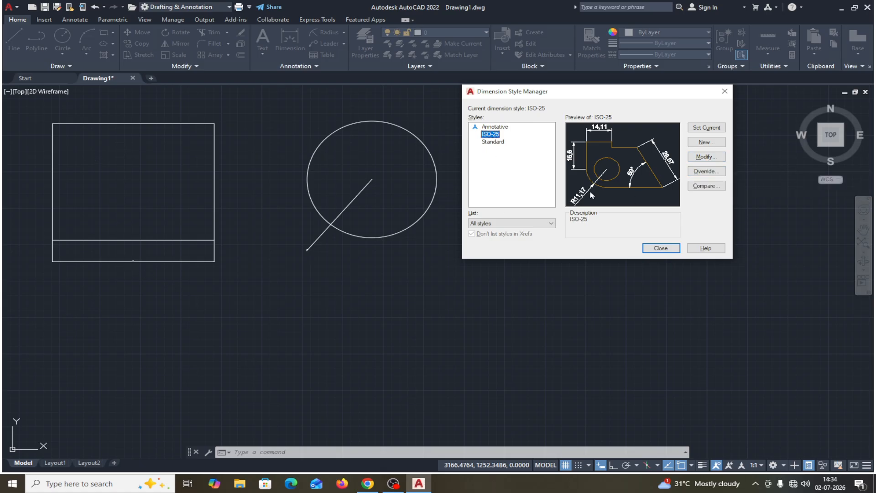
left_click(704, 156)
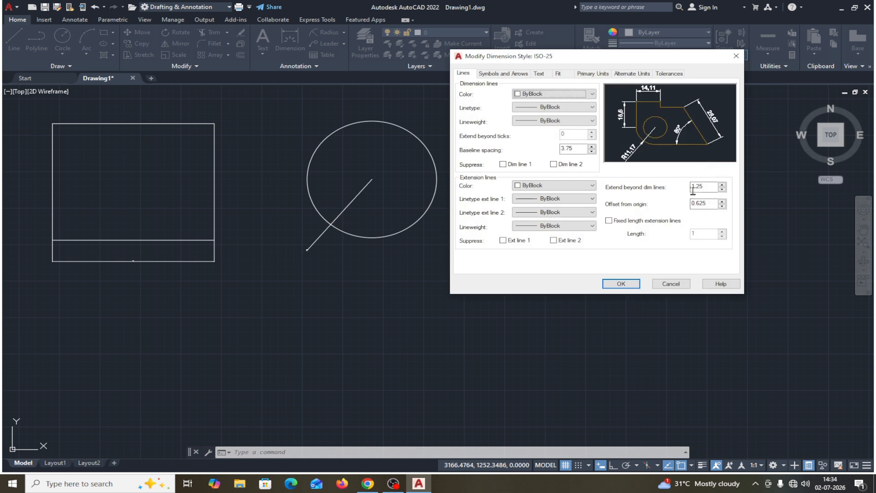
left_click_drag(651, 62, 710, 207)
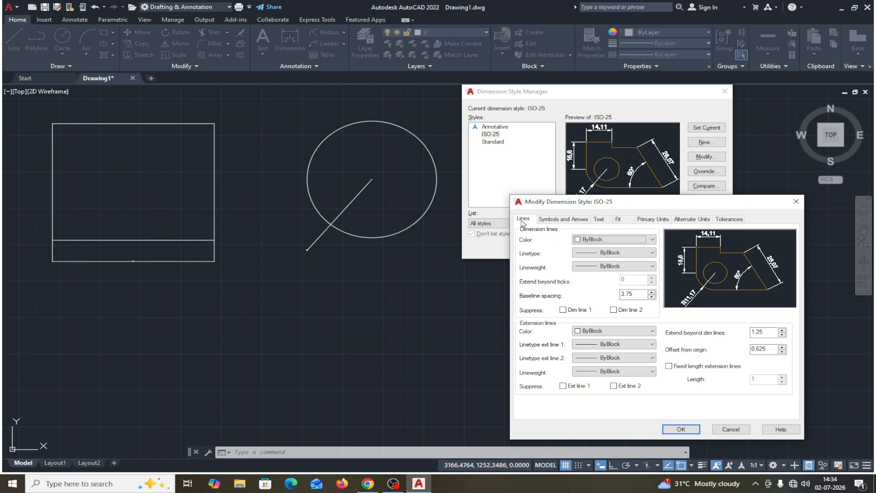
left_click(619, 220)
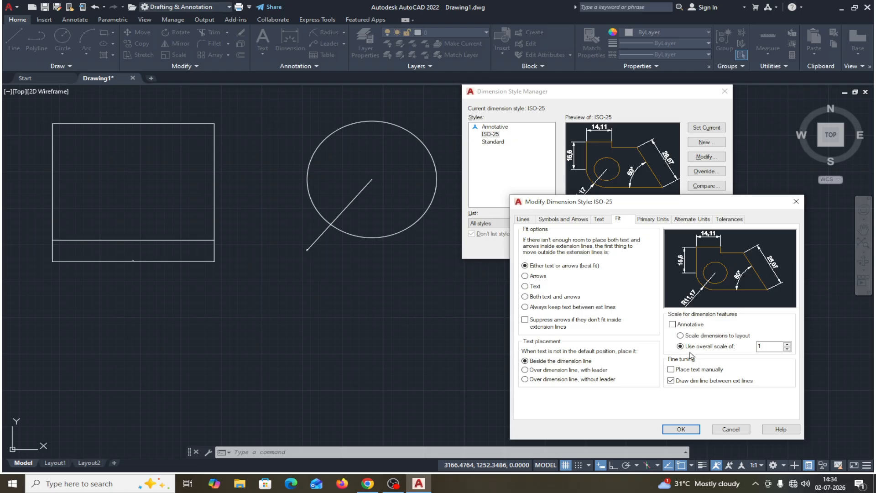
mouse_move(688, 355)
type("2")
left_click(681, 429)
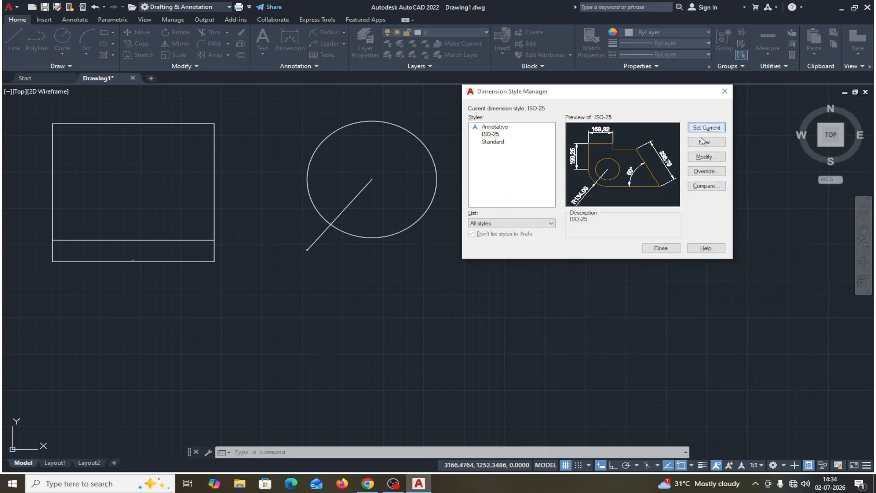
left_click(660, 248)
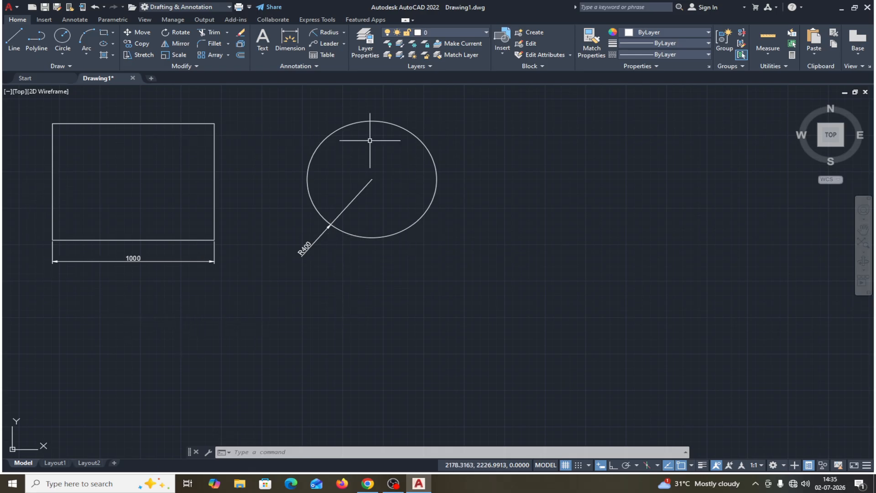
Examine the text, arrowheads and extension lines of the rectangle's linear dimension and the circle's radius dimension
middle_click_drag(494, 237, 490, 239)
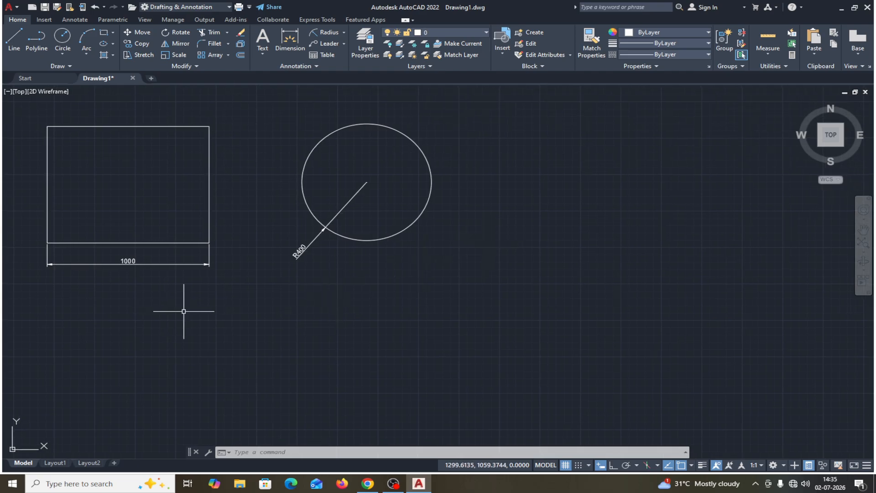
middle_click_drag(122, 295, 142, 290)
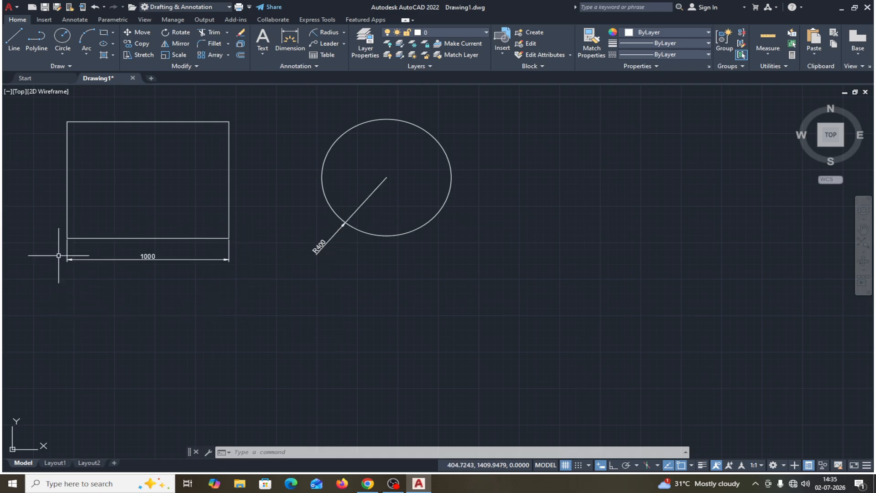
scroll(226, 235, "up", 5)
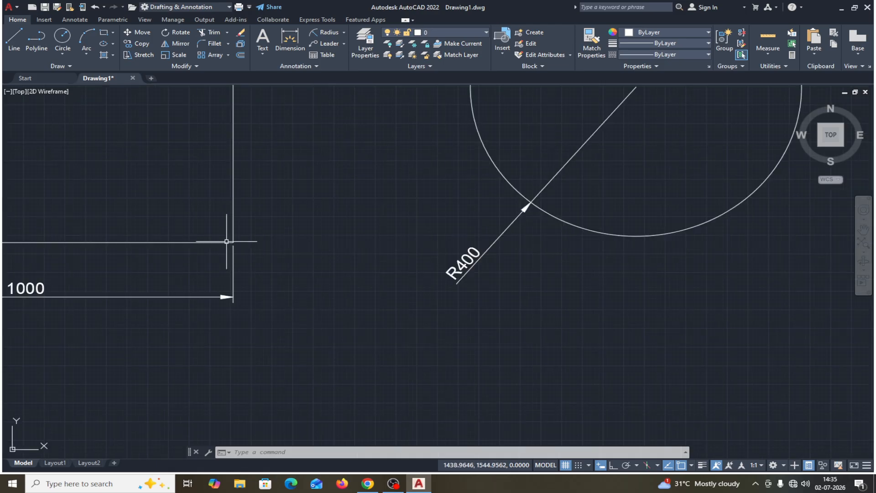
middle_click_drag(256, 254, 387, 218)
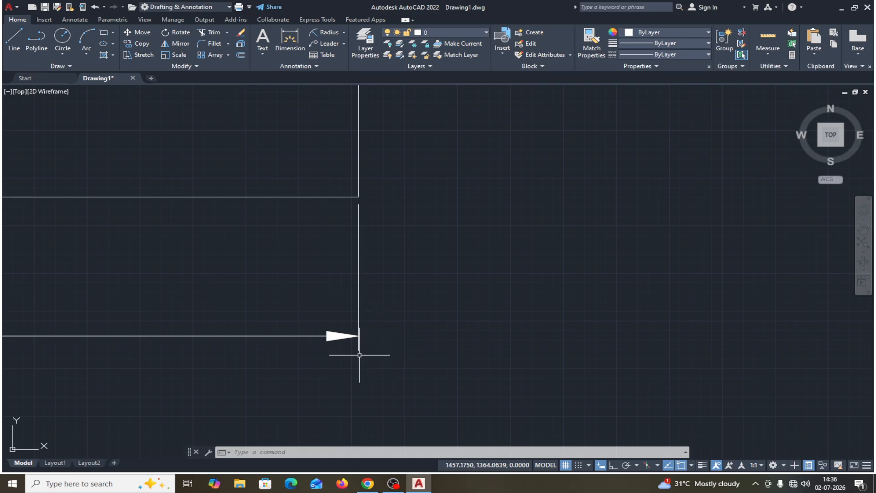
scroll(199, 363, "down", 6)
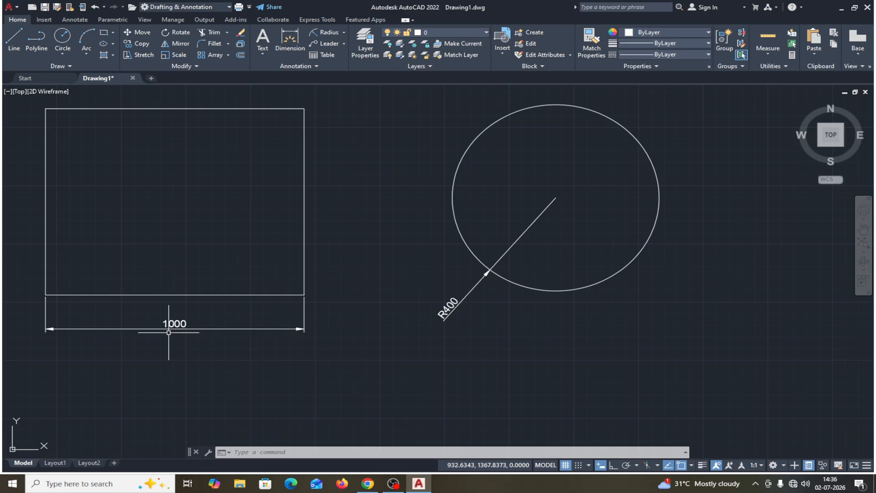
scroll(461, 328, "down", 4)
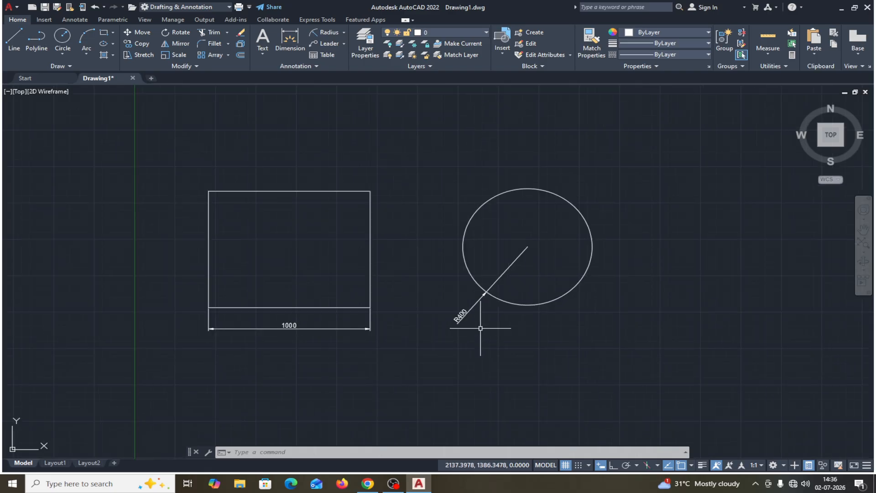
mouse_move(610, 322)
middle_mouse_down()
mouse_move(533, 300)
mouse_move(361, 279)
middle_mouse_up()
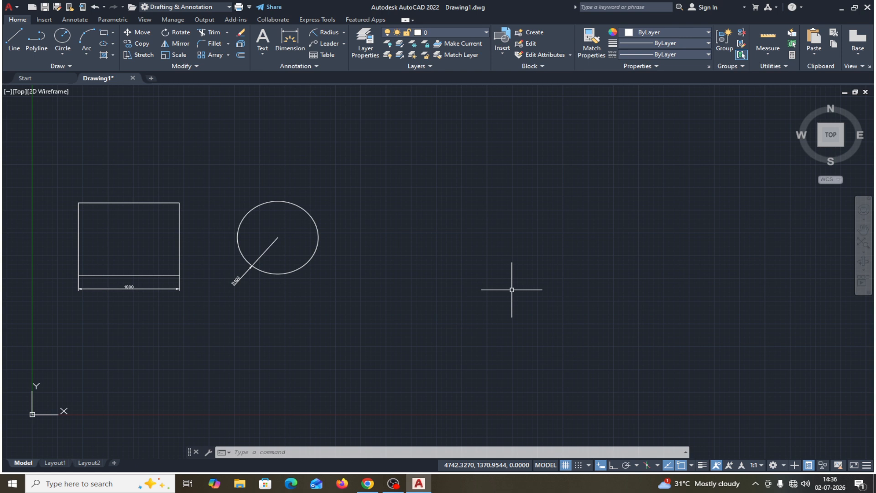
Set the dimension line colour of the ISO-25 style to Cyan, leaving the dimension line lineweight at ByBlock
type("D")
key("Return")
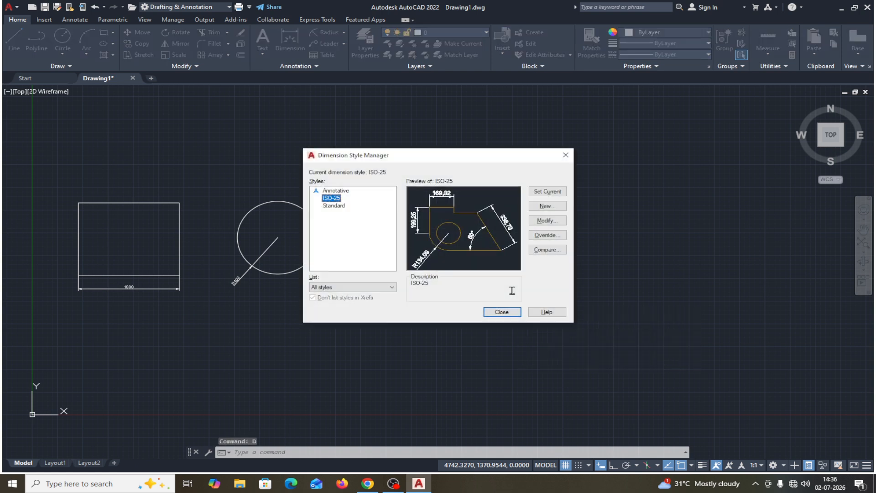
left_click_drag(487, 161, 668, 106)
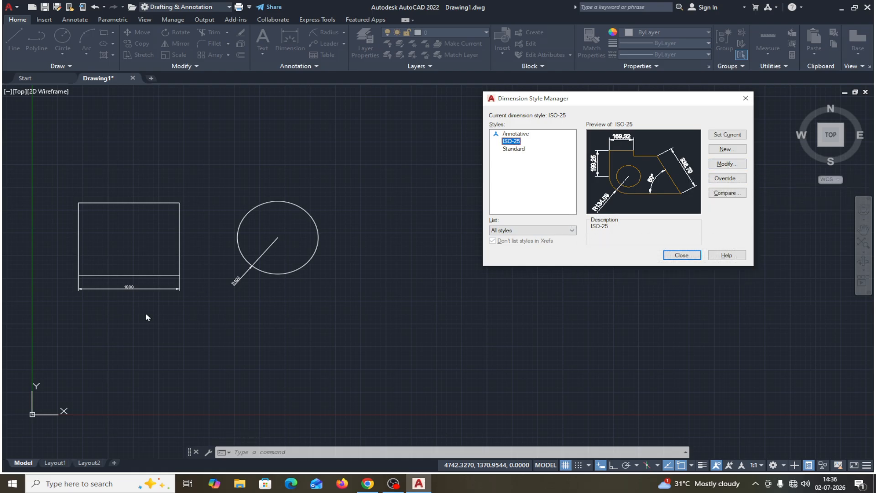
left_click(724, 164)
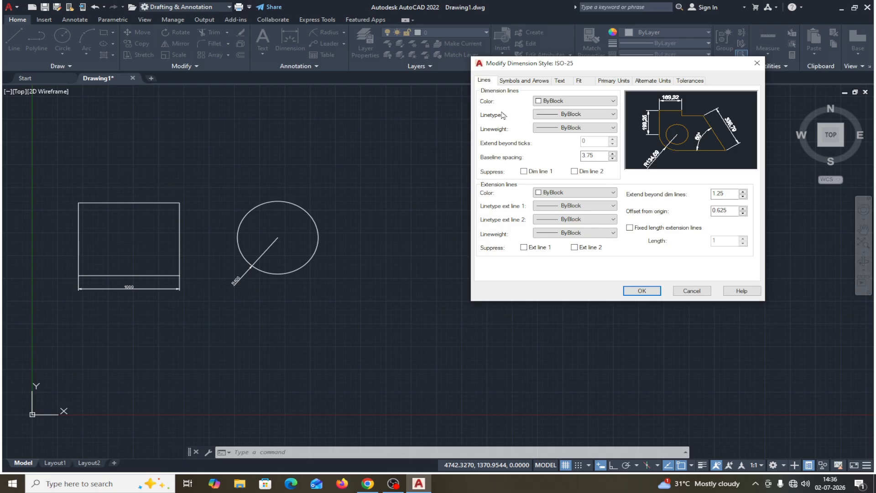
left_click(612, 101)
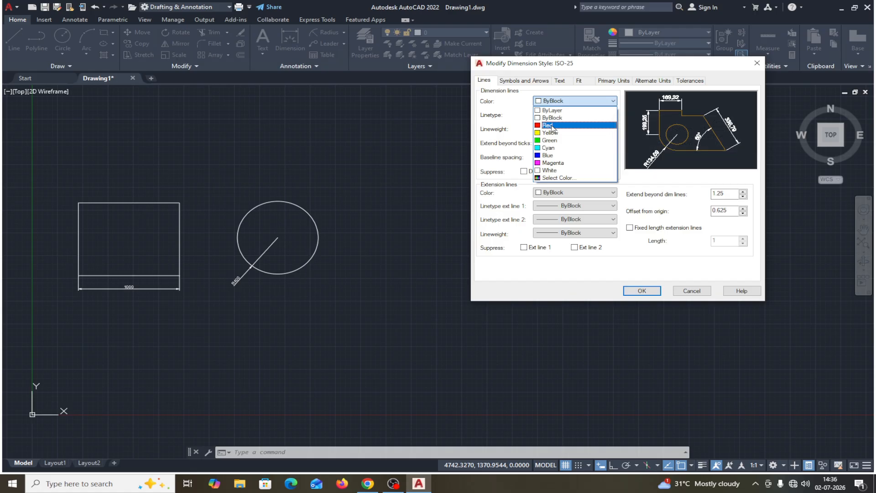
left_click(549, 148)
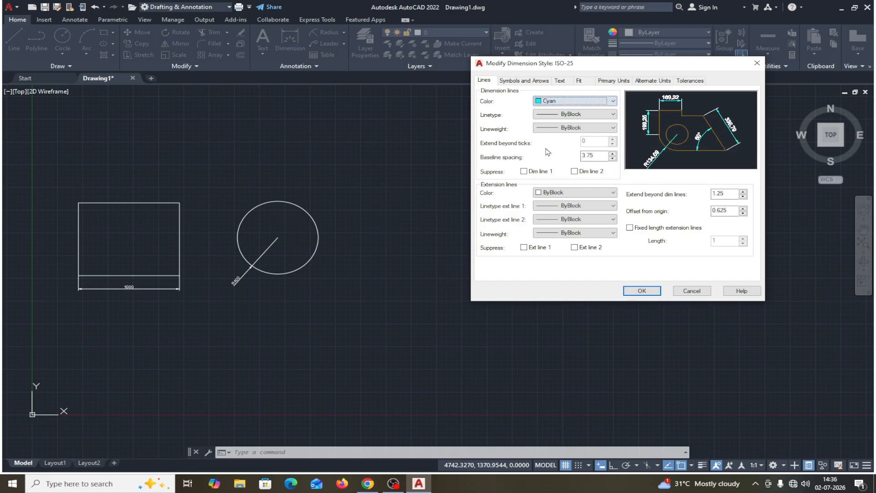
left_click(613, 129)
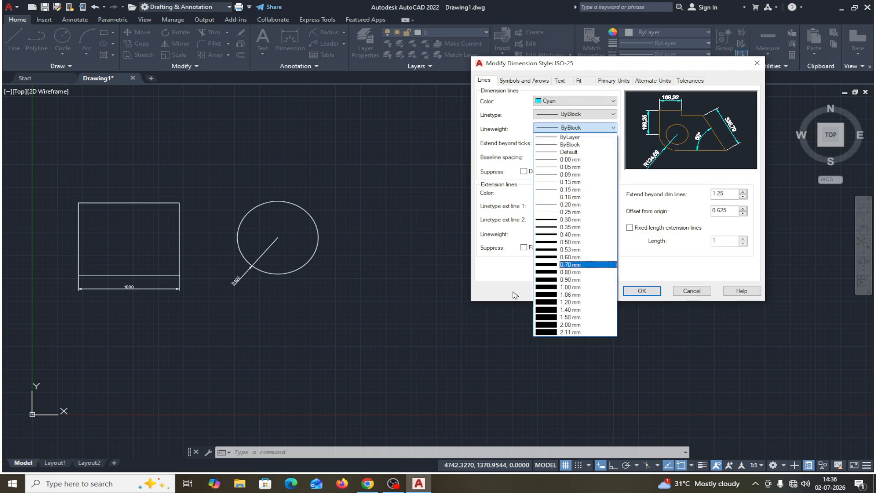
left_click(493, 277)
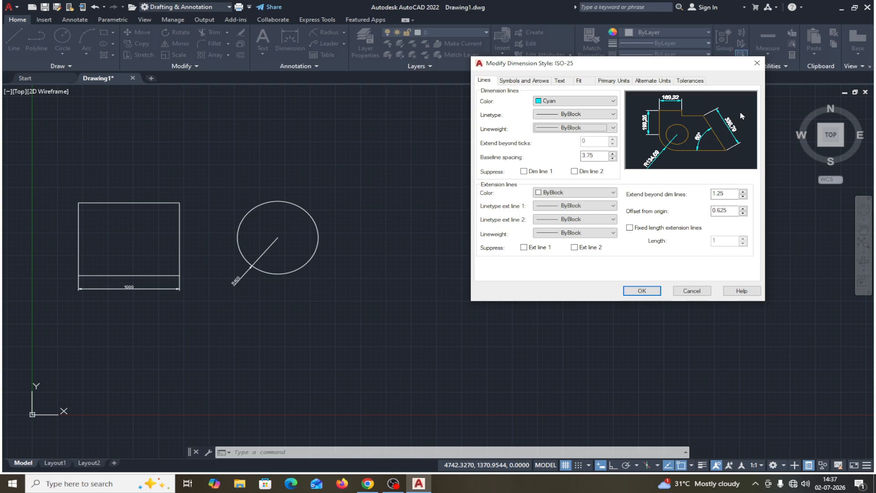
Set the extension beyond dimension lines to 2 and make the modified ISO-25 style current
double_click(730, 193)
left_click(637, 291)
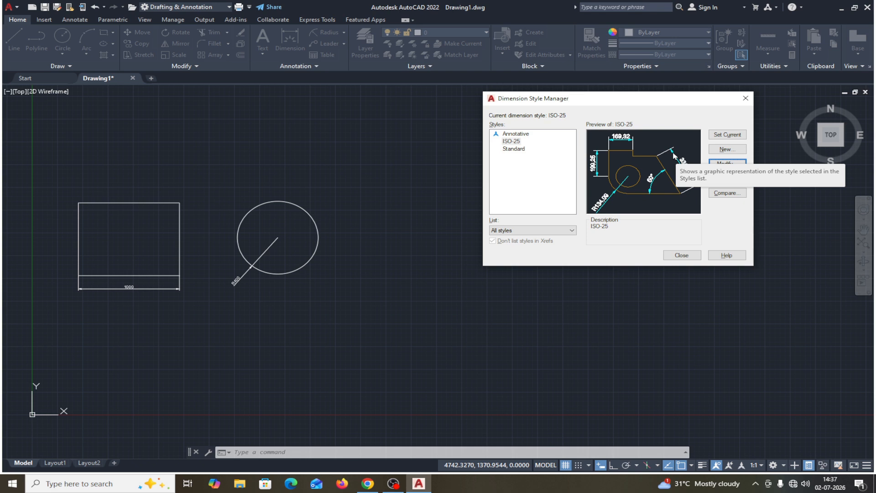
left_click(715, 138)
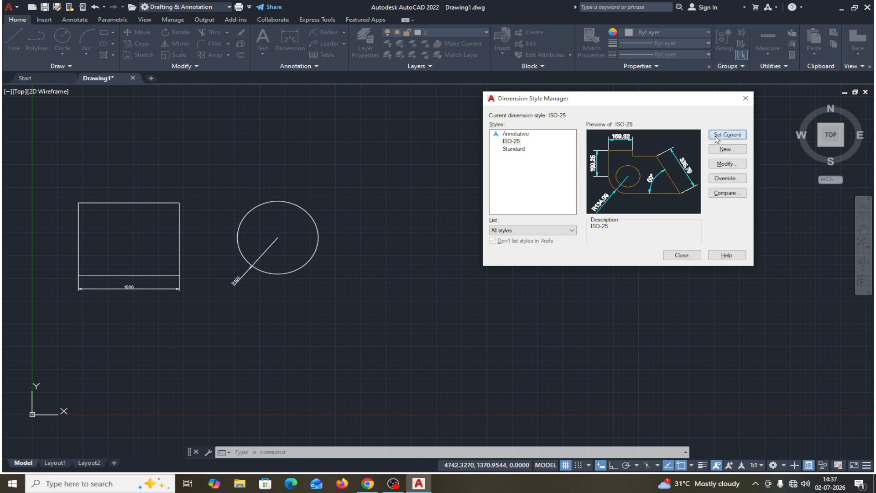
left_click(681, 255)
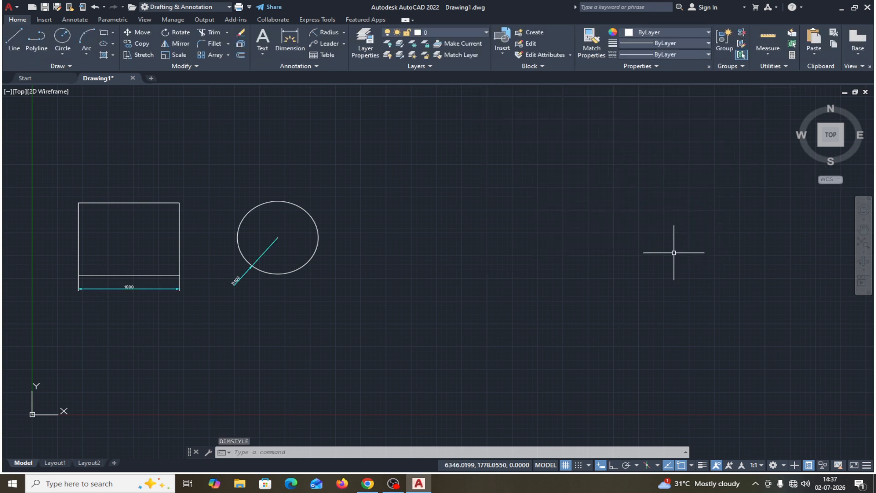
Increase how far the extension lines extend beyond the dimension lines in the ISO-25 style, and make the style current
scroll(192, 296, "up", 4)
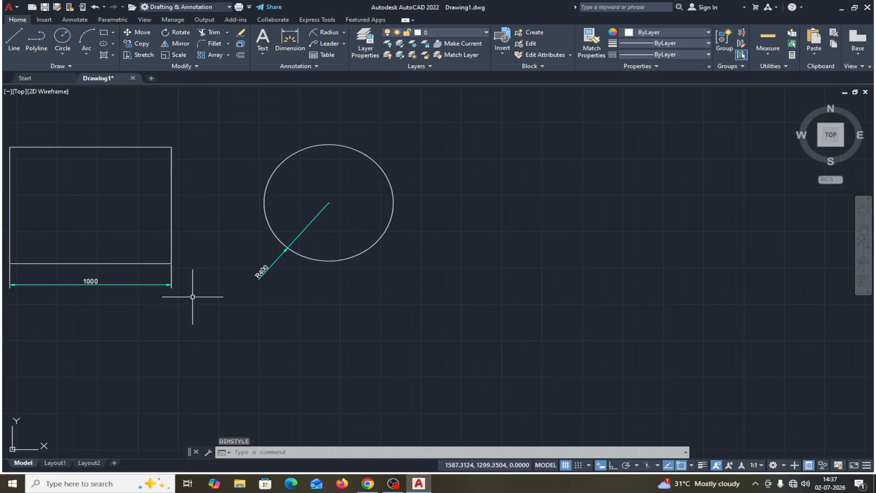
mouse_move(189, 297)
middle_mouse_down()
mouse_move(287, 287)
mouse_move(264, 283)
middle_mouse_up()
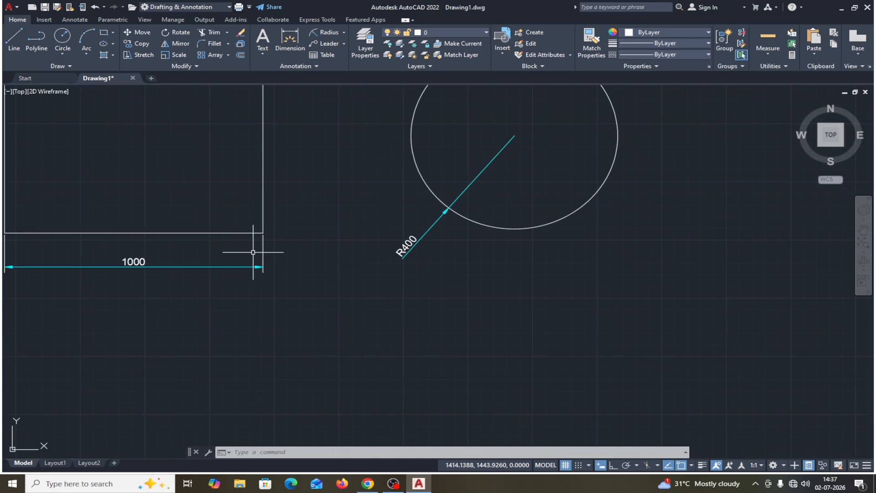
scroll(292, 280, "down", 5)
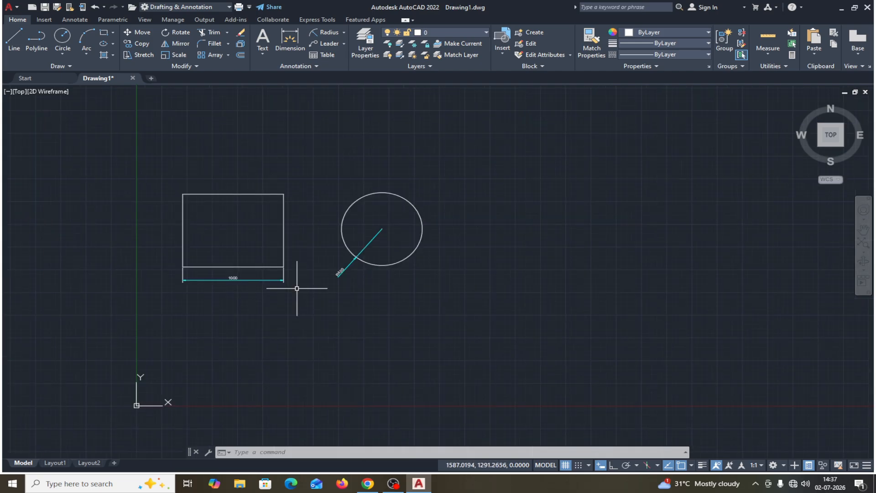
scroll(394, 293, "up", 4)
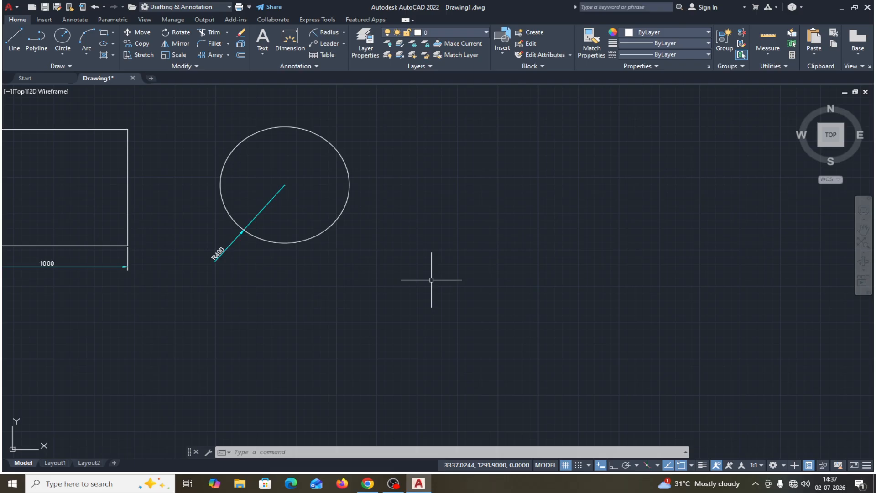
type("d")
key("Return")
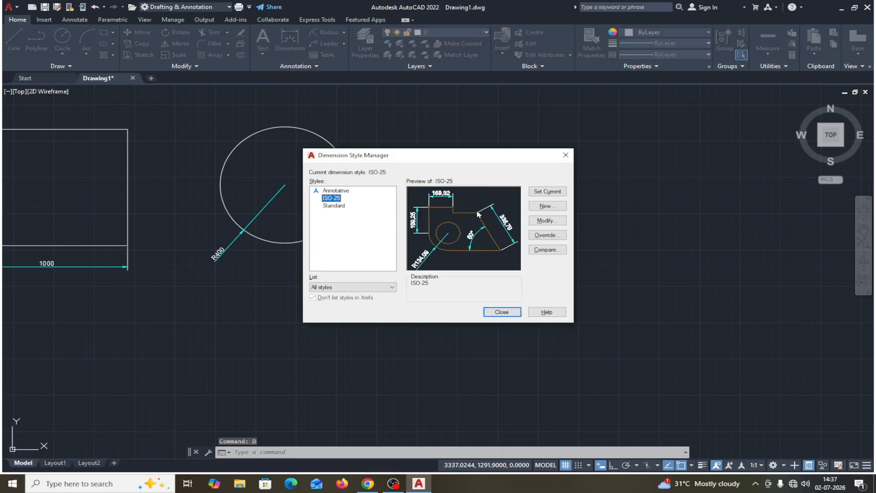
left_click_drag(491, 160, 620, 104)
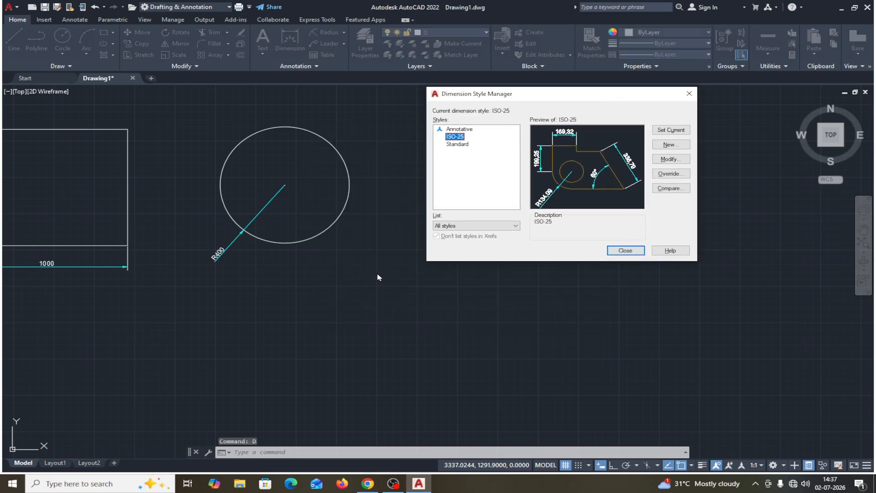
left_click(668, 160)
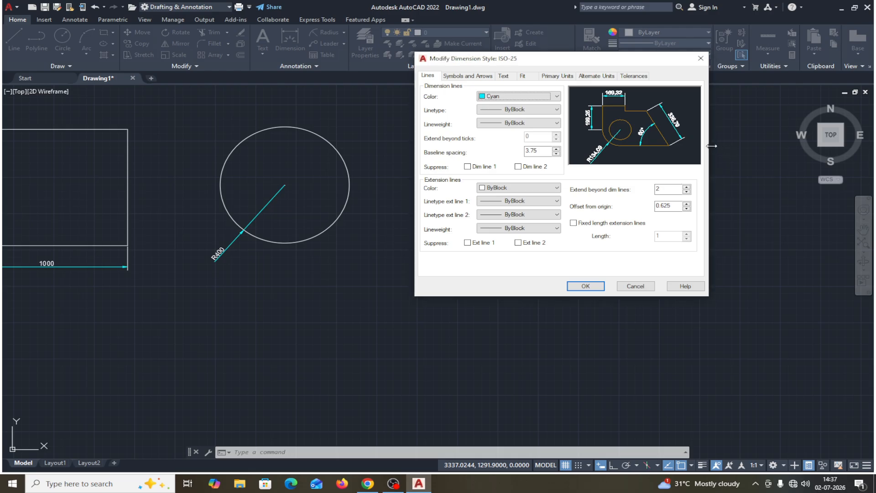
left_click(663, 190)
left_click(592, 287)
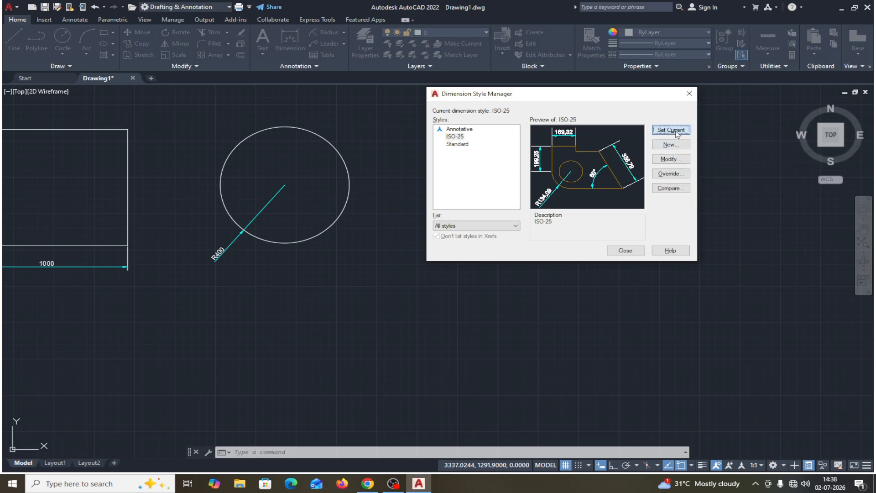
left_click(624, 250)
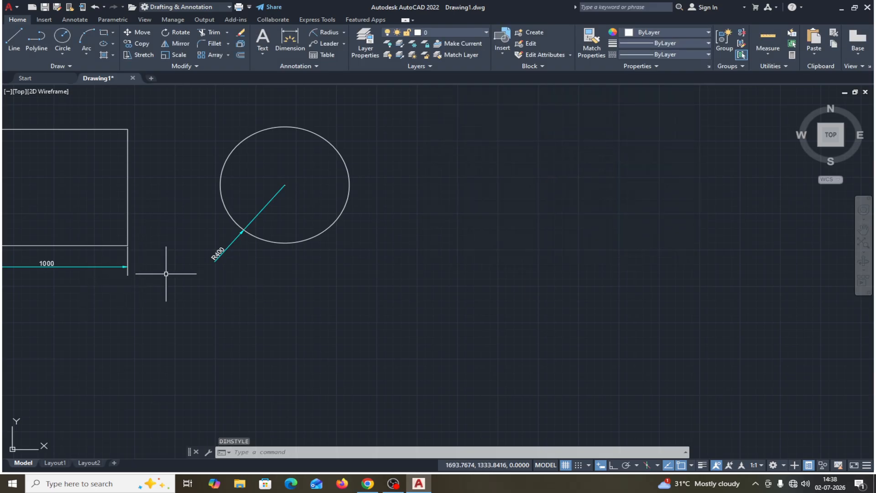
Set the ISO-25 style's extension beyond dimension lines to 2
mouse_move(166, 274)
middle_mouse_down()
mouse_move(262, 242)
mouse_move(238, 255)
middle_mouse_up()
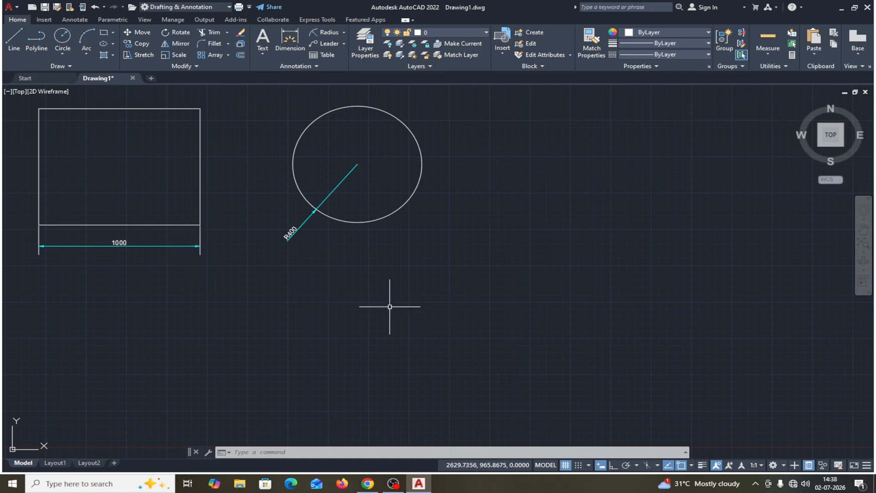
type("D")
key("Return")
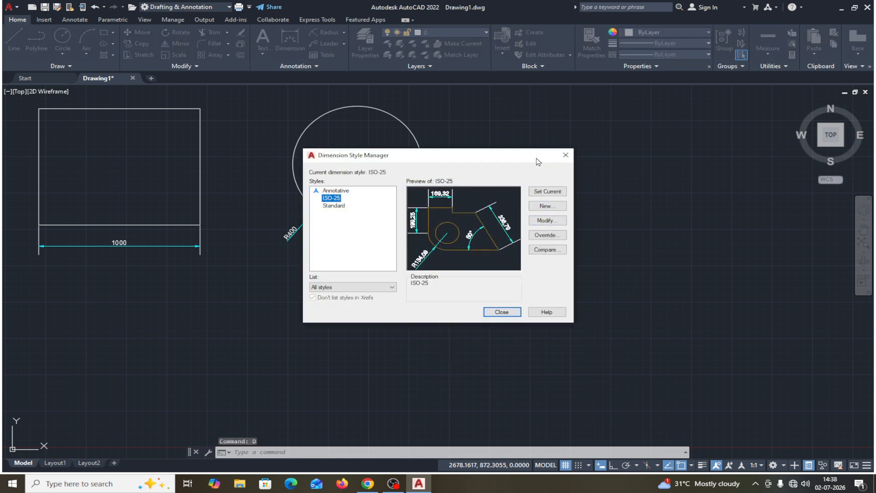
left_click_drag(537, 161, 567, 117)
left_click(573, 177)
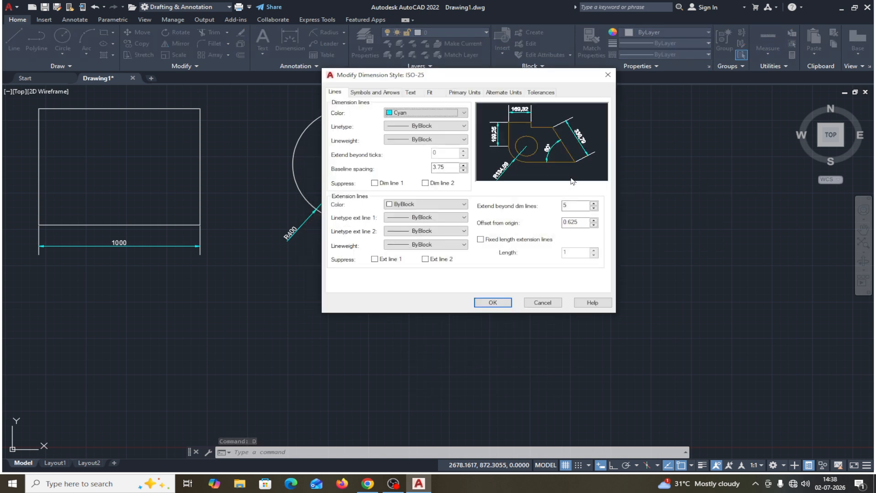
left_click(568, 206)
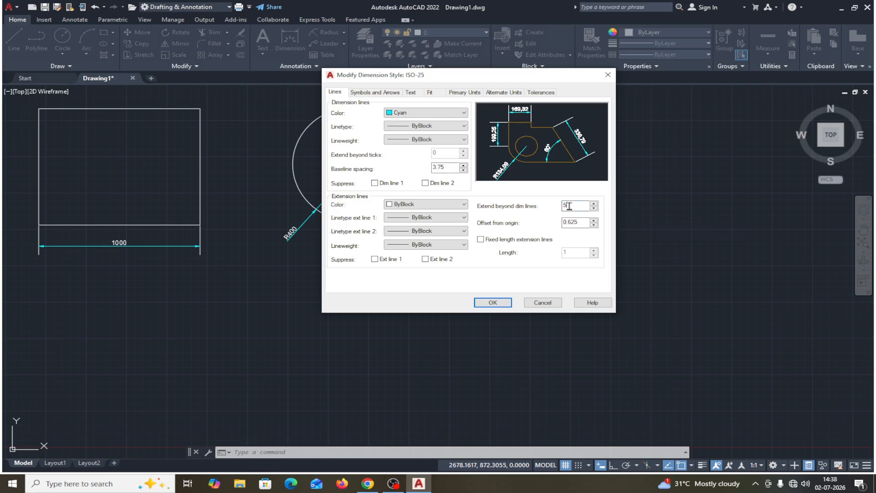
left_click_drag(568, 205, 555, 210)
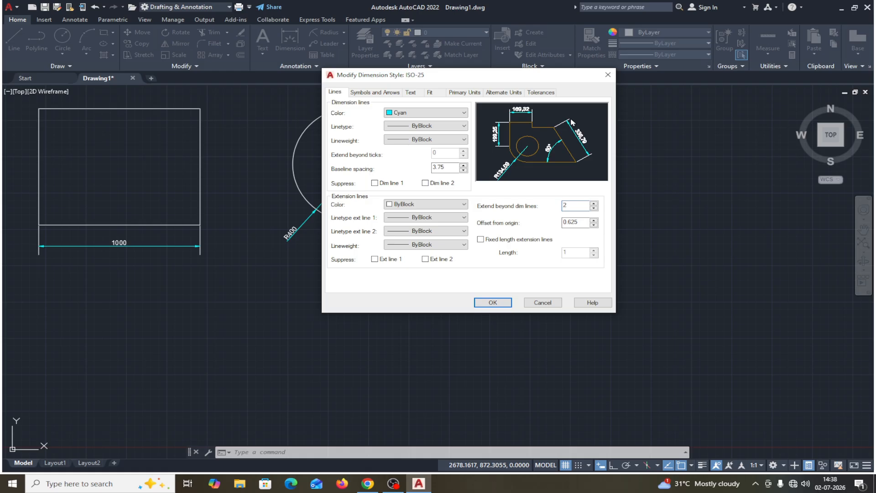
Set the extension lines' offset from origin to 3 in the ISO-25 style and apply the modified style
left_click_drag(566, 79, 704, 88)
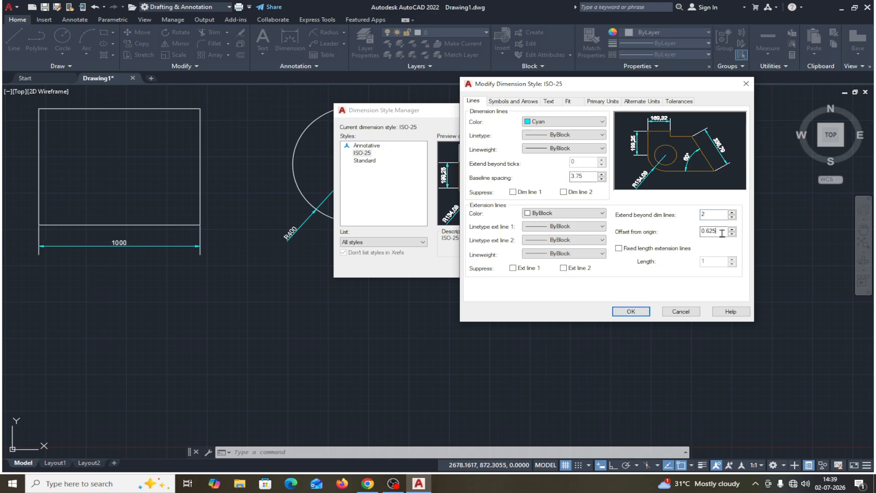
left_click_drag(721, 232, 694, 235)
type("3")
left_click(634, 312)
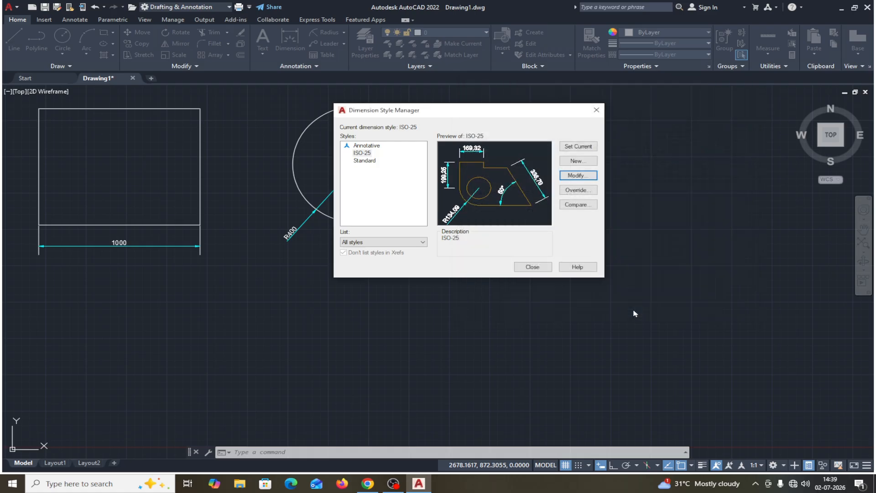
left_click(540, 270)
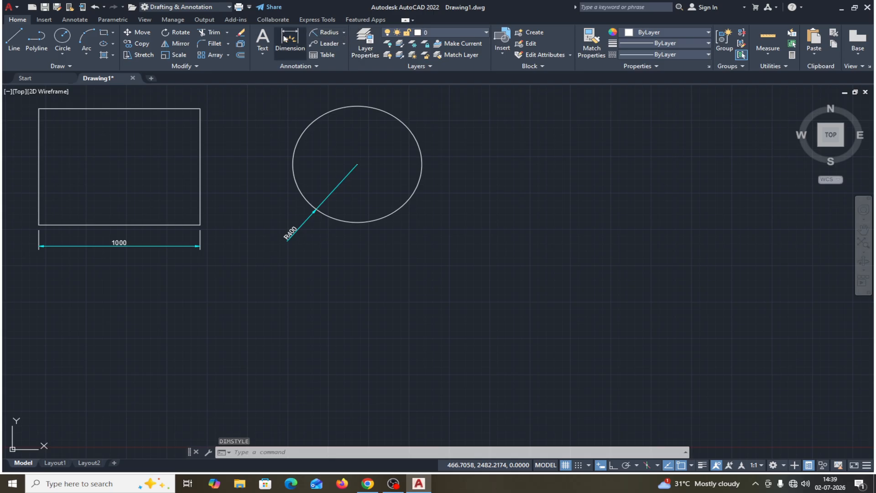
Add a vertical linear dimension to the rectangle's right edge, placed between the rectangle and the circle
left_click(342, 35)
left_click(336, 47)
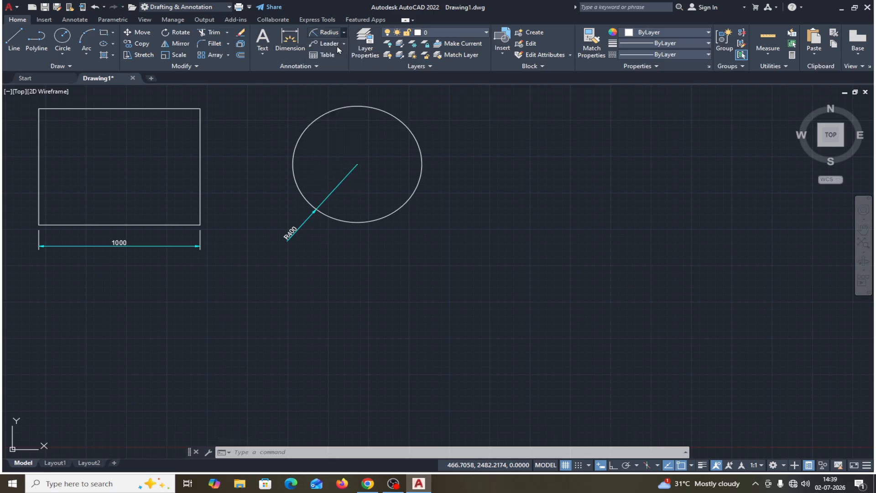
left_click(200, 109)
left_click(200, 224)
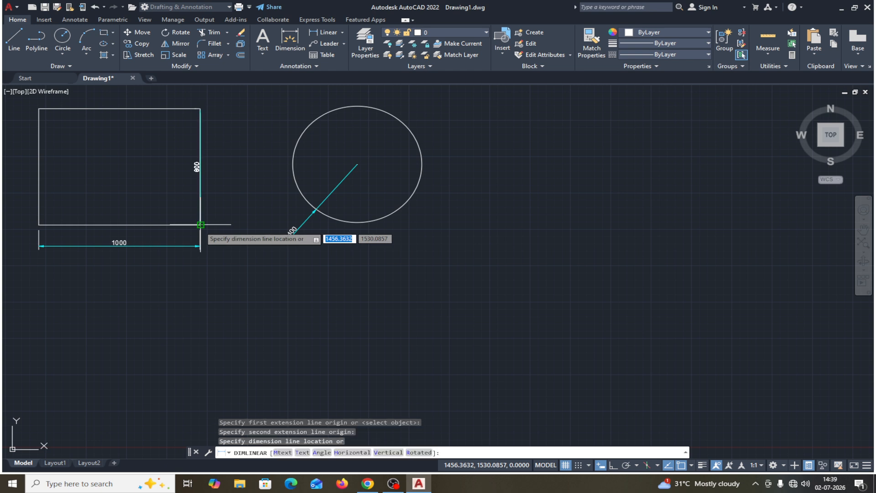
left_click(230, 223)
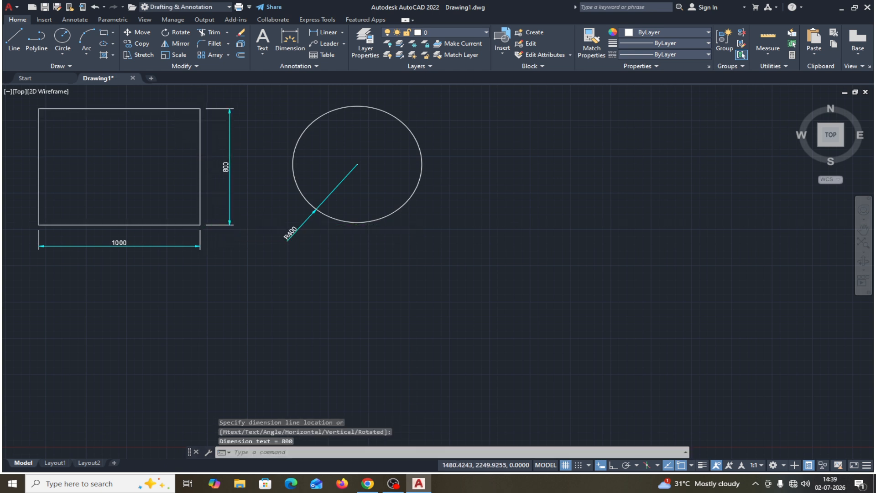
Set the ISO-25 style's extension line offset from origin to 5 and apply it to the drawing
scroll(204, 120, "up", 2)
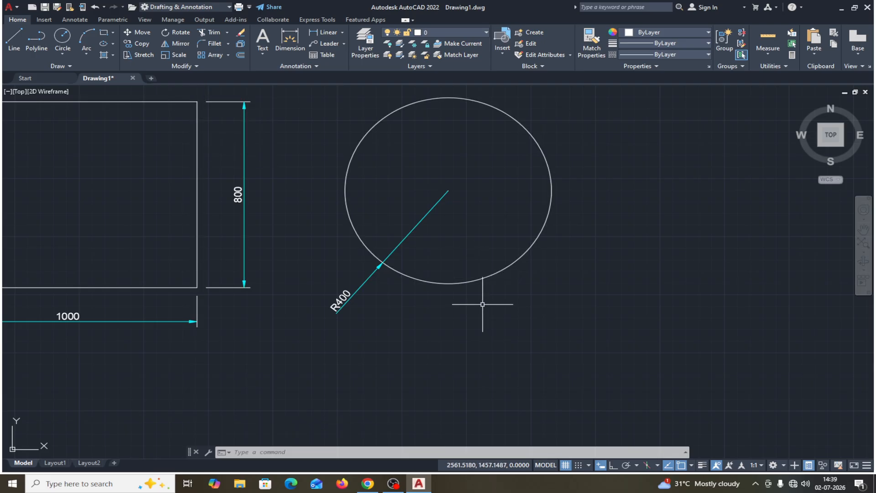
type("d")
key("Return")
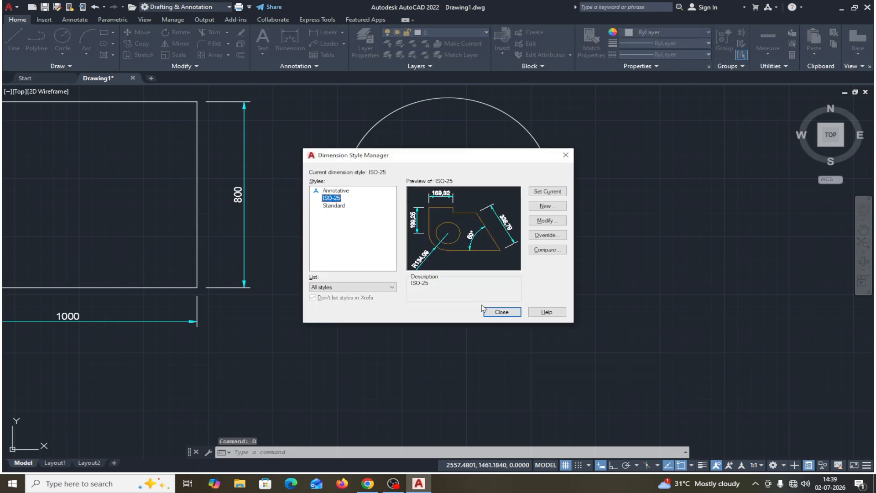
left_click(546, 221)
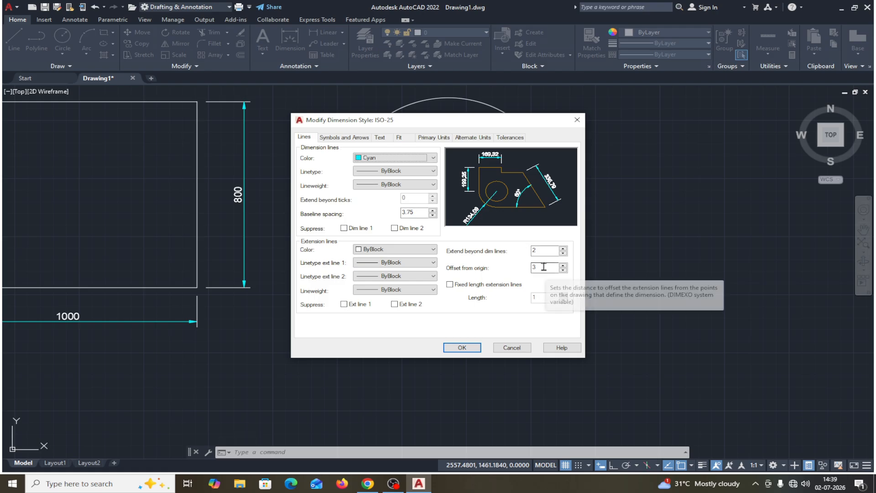
left_click_drag(548, 124, 664, 123)
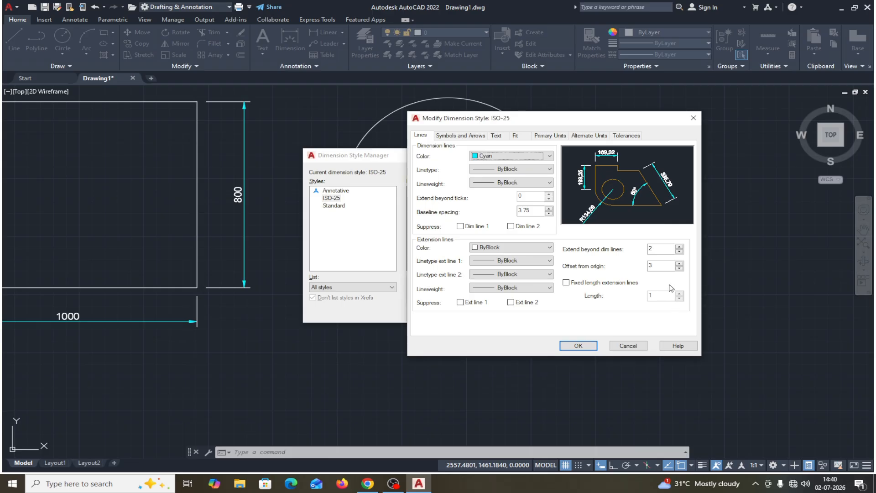
double_click(656, 266)
left_click(578, 345)
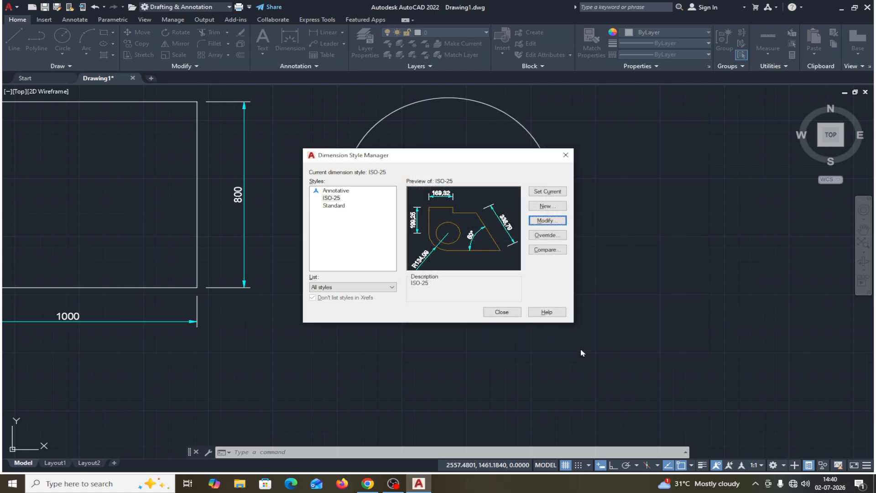
left_click(502, 312)
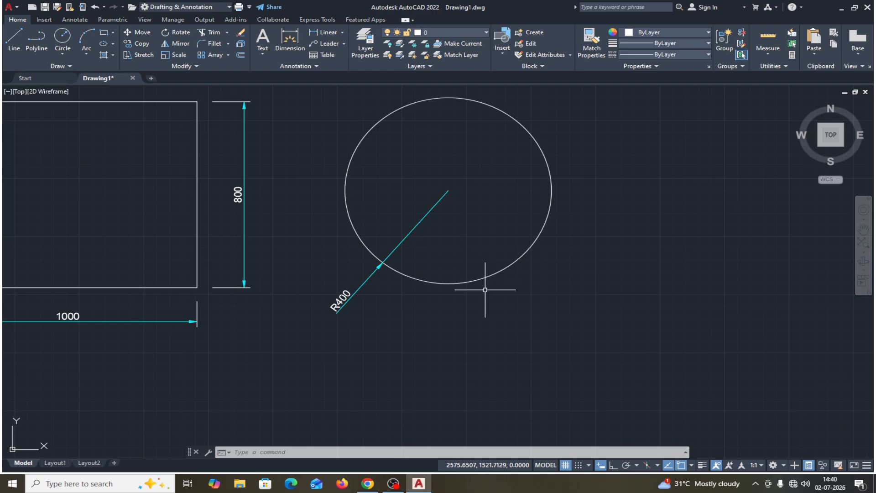
Enable fixed length extension lines in the ISO-25 style, keeping the length at 1, and apply the change
type("d")
key("Return")
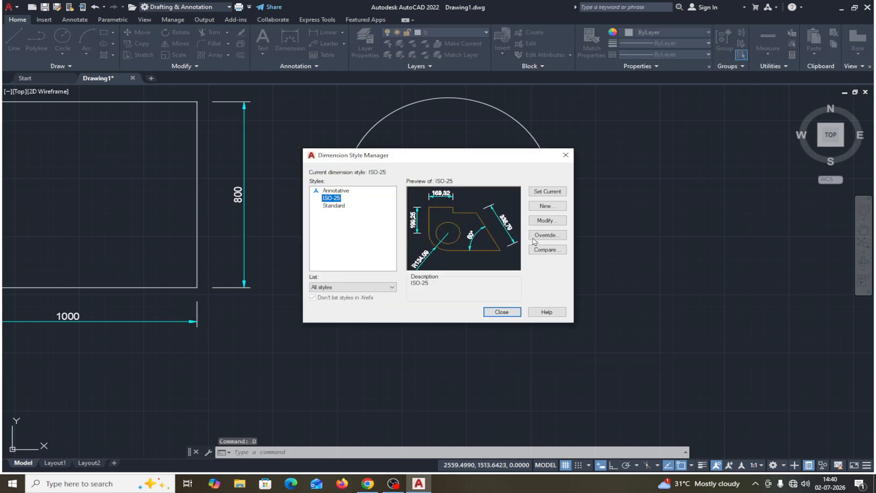
left_click(548, 220)
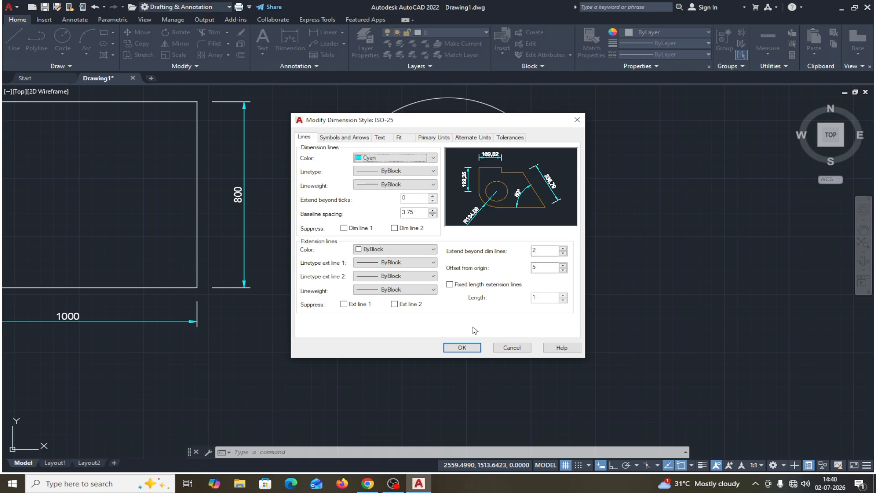
left_click(450, 284)
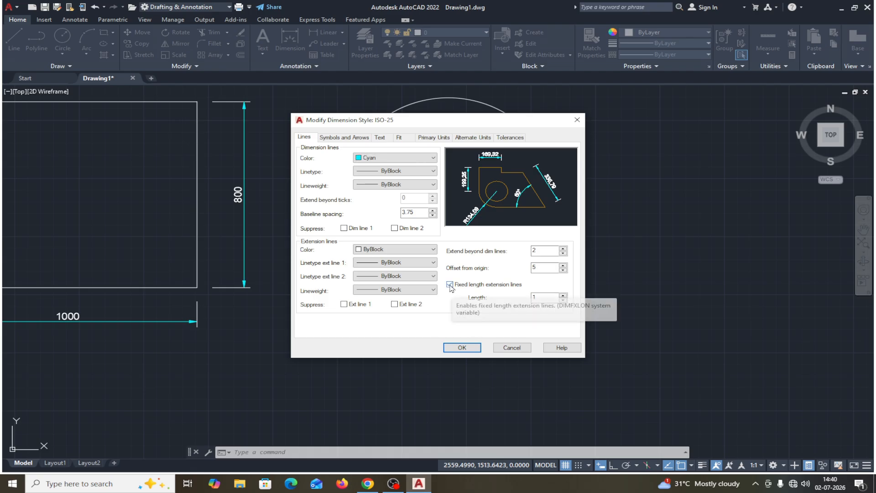
left_click(461, 347)
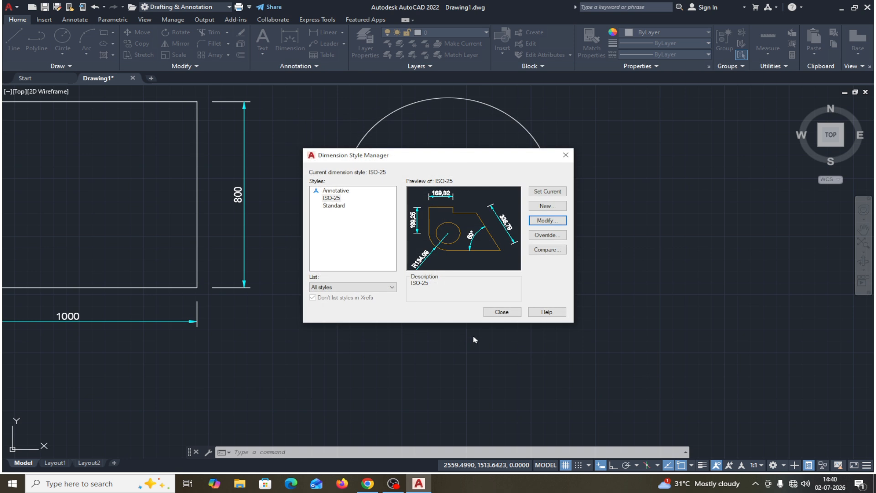
left_click(502, 312)
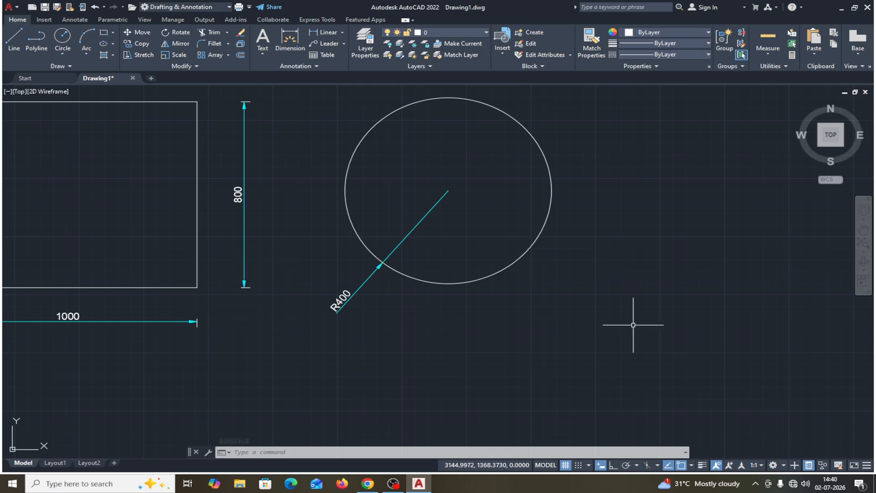
Set the length of the fixed extension lines in the ISO-25 style to 3
type("d")
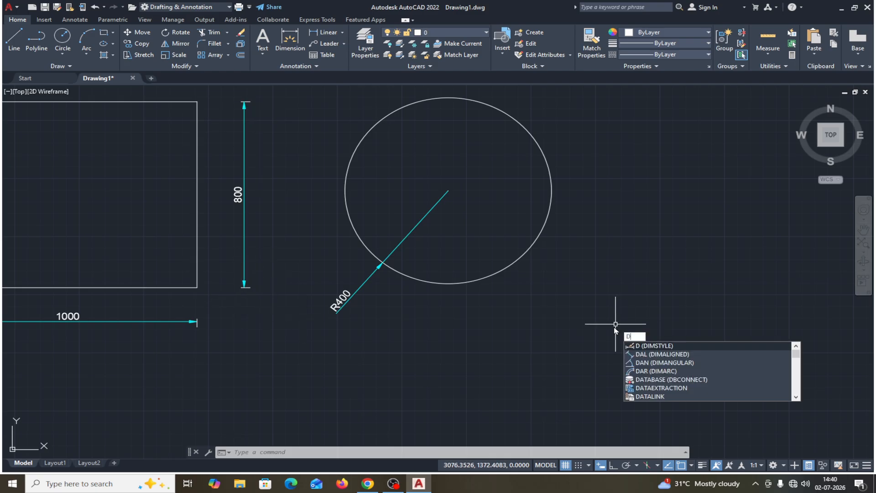
key("Return")
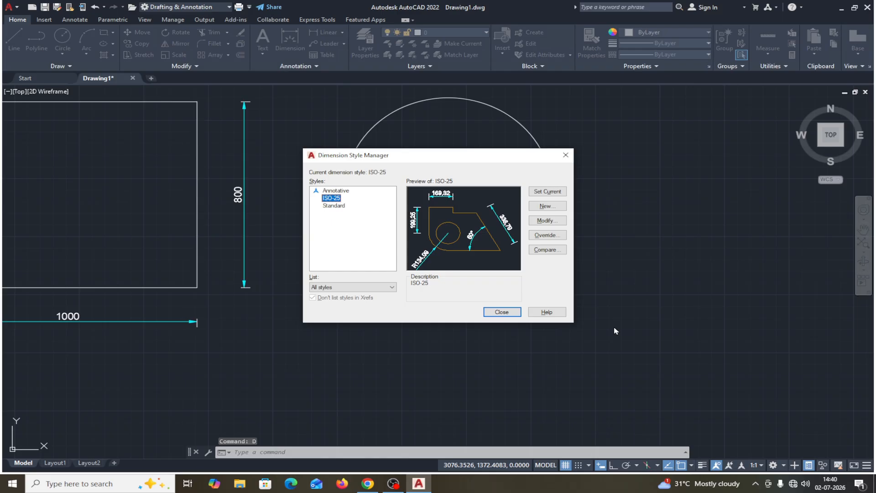
left_click(547, 222)
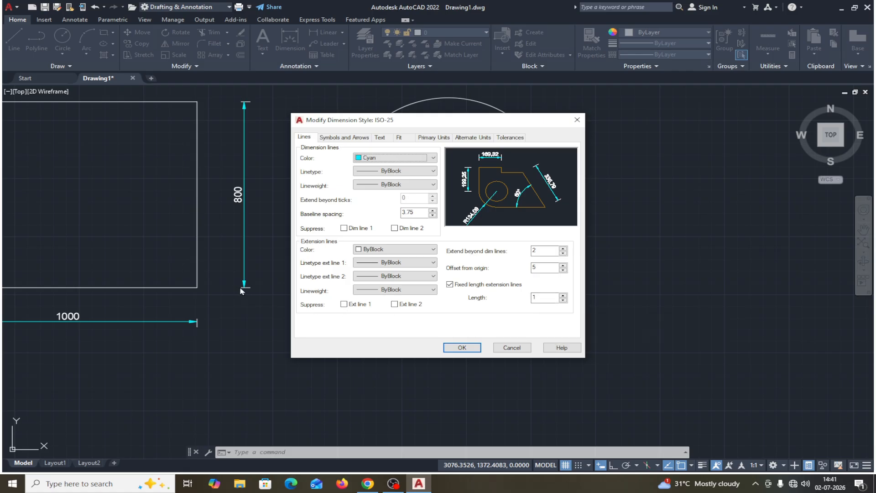
double_click(528, 300)
left_click(463, 347)
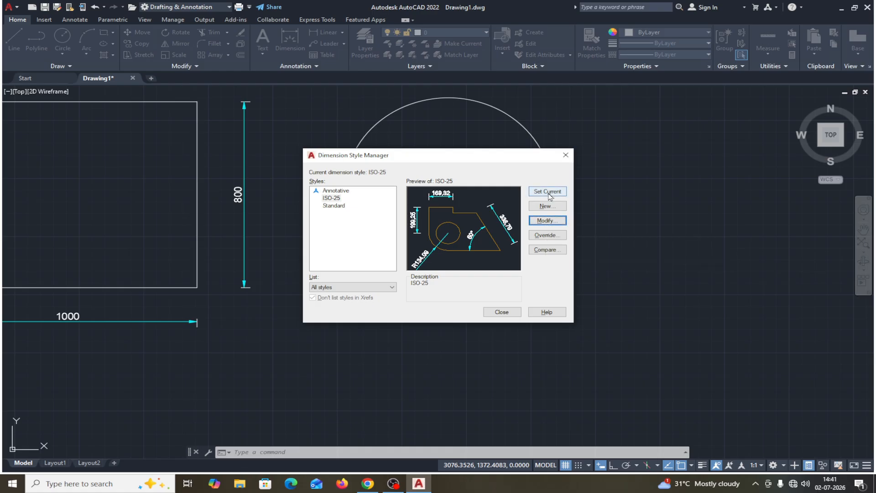
left_click(500, 312)
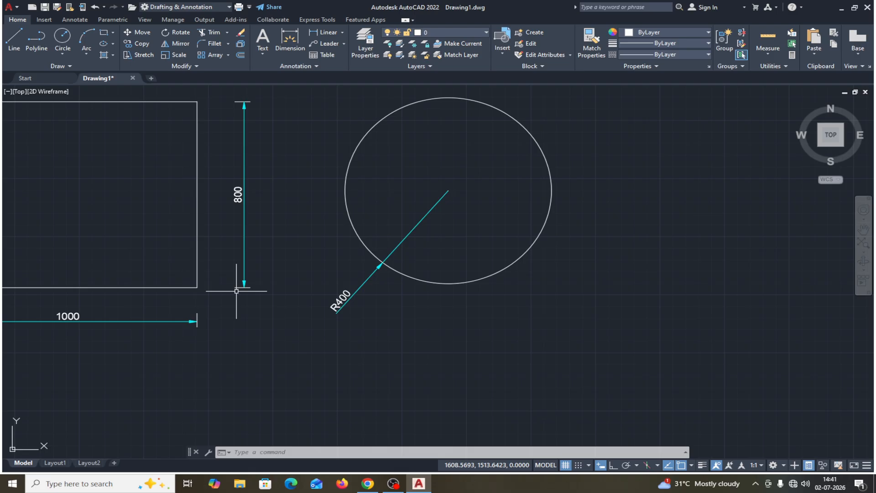
Disable fixed length extension lines in the ISO-25 style and apply the change to the dimensions
type("d")
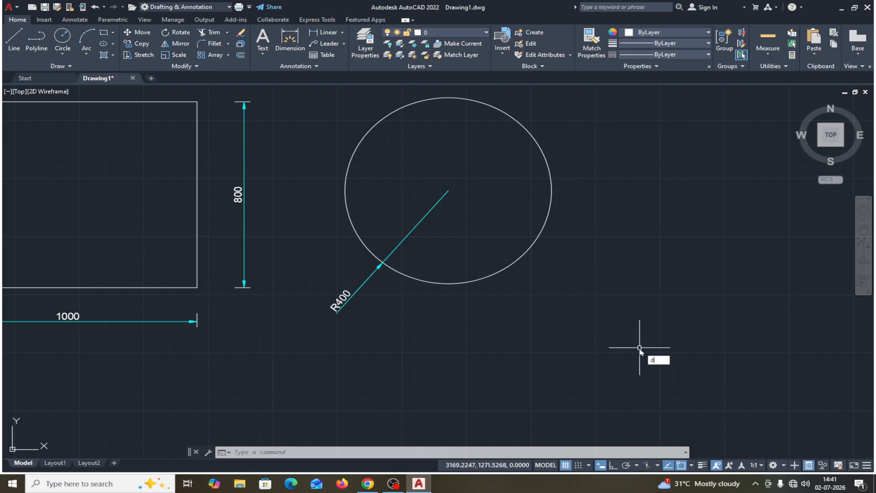
key("Return")
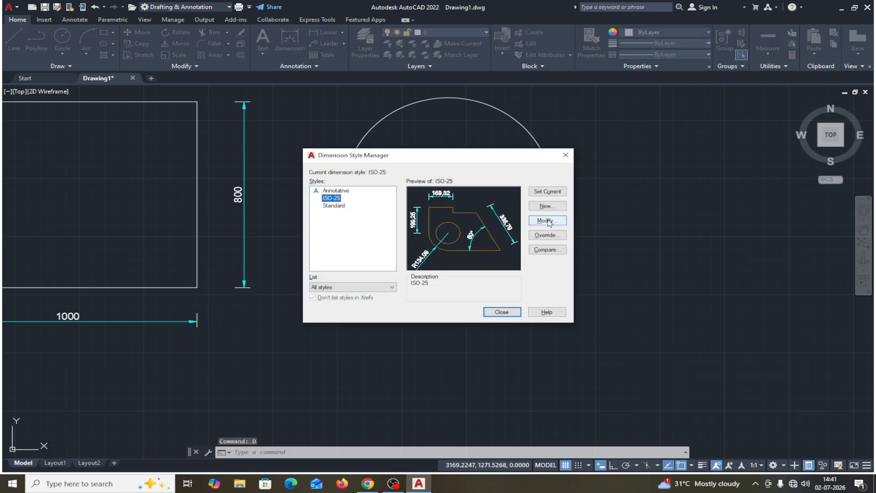
left_click(547, 221)
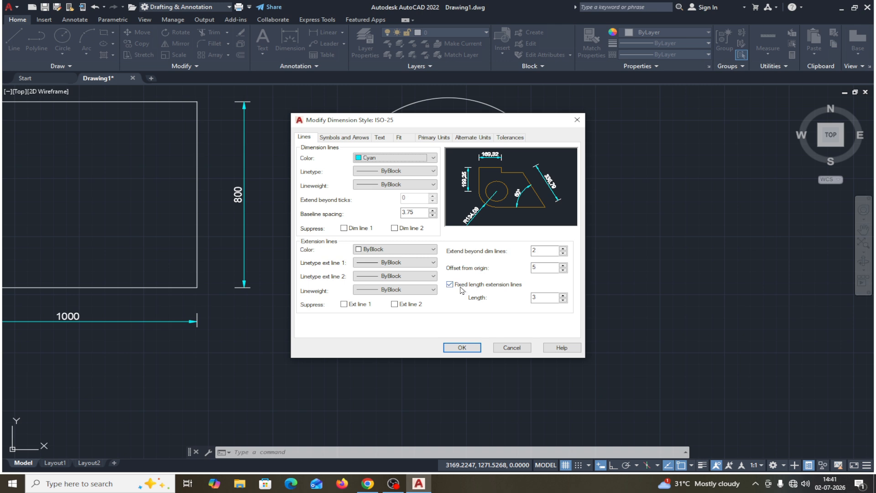
left_click(450, 284)
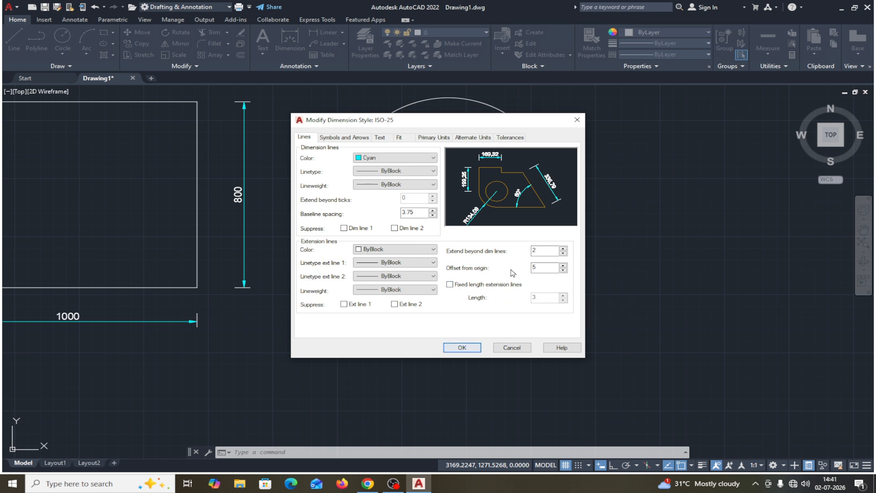
left_click(469, 349)
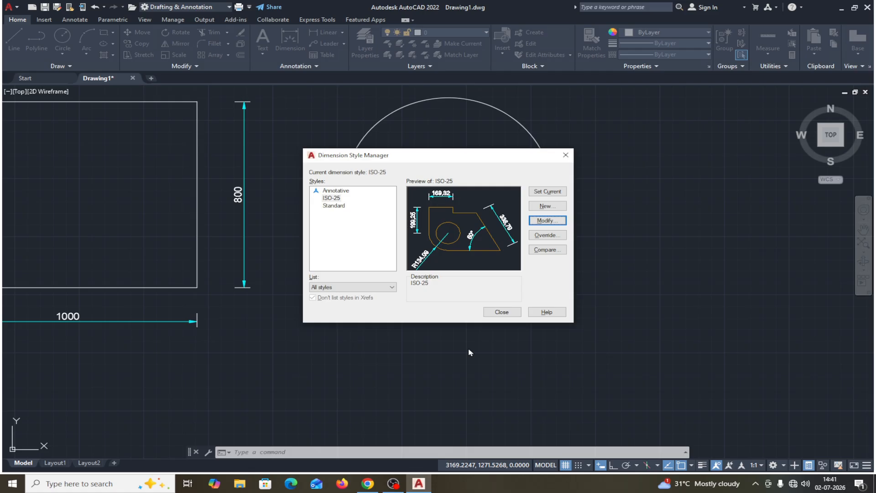
left_click(500, 310)
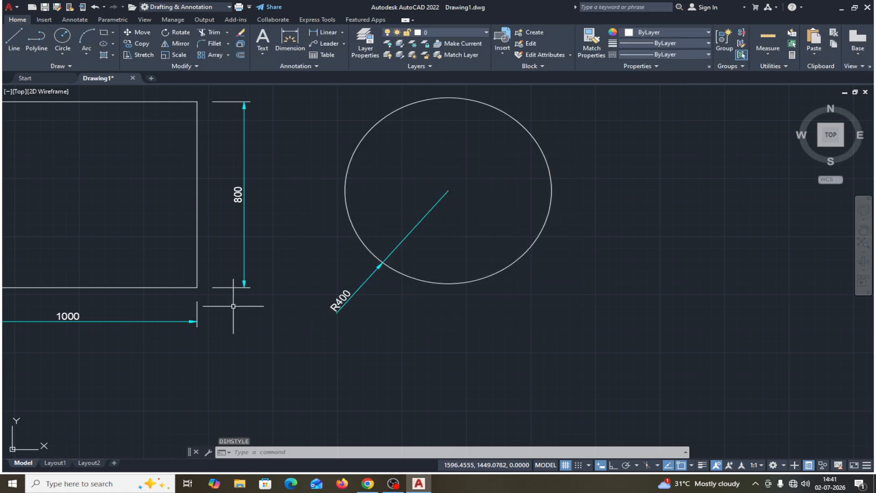
Try suppressing dimension lines 1 and 2 in the ISO-25 dimension style, and restore both lines
mouse_move(317, 332)
middle_mouse_down()
mouse_move(502, 334)
mouse_move(469, 340)
middle_mouse_up()
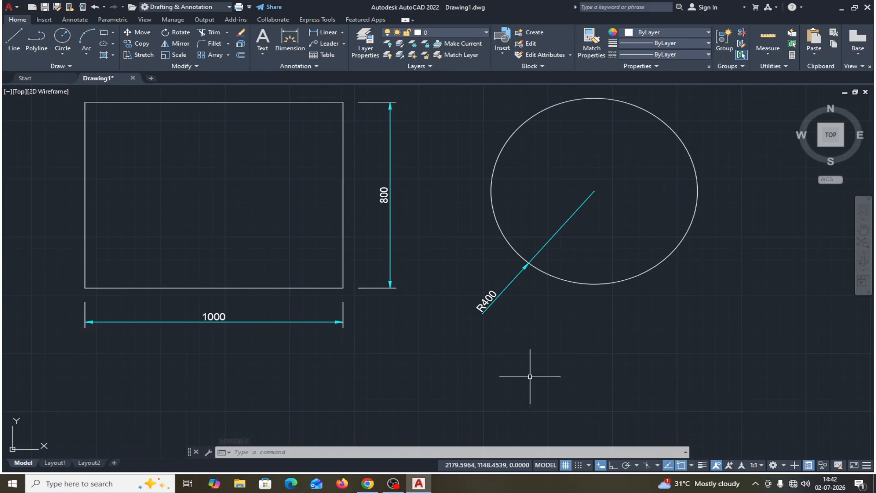
type("D")
key("Return")
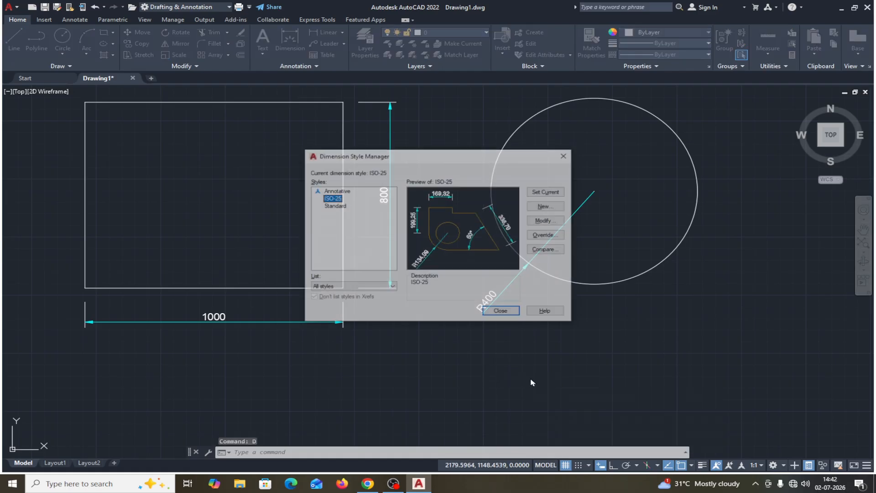
left_click(548, 220)
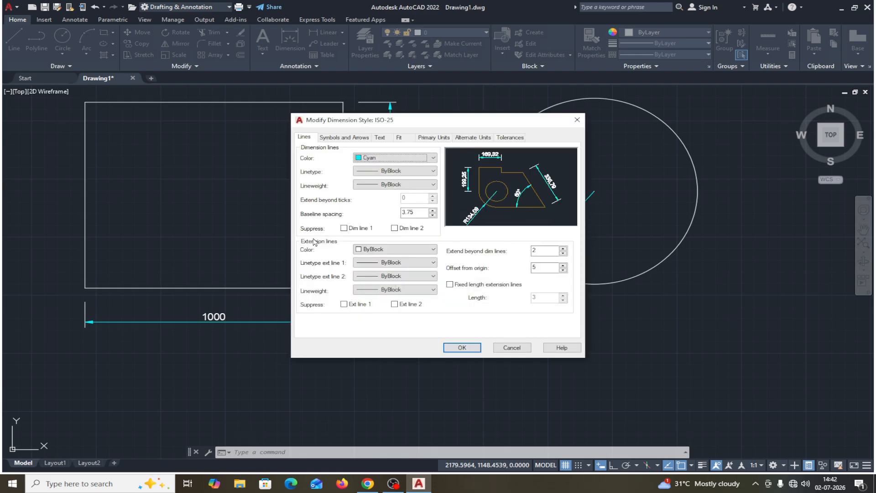
left_click_drag(448, 125, 623, 121)
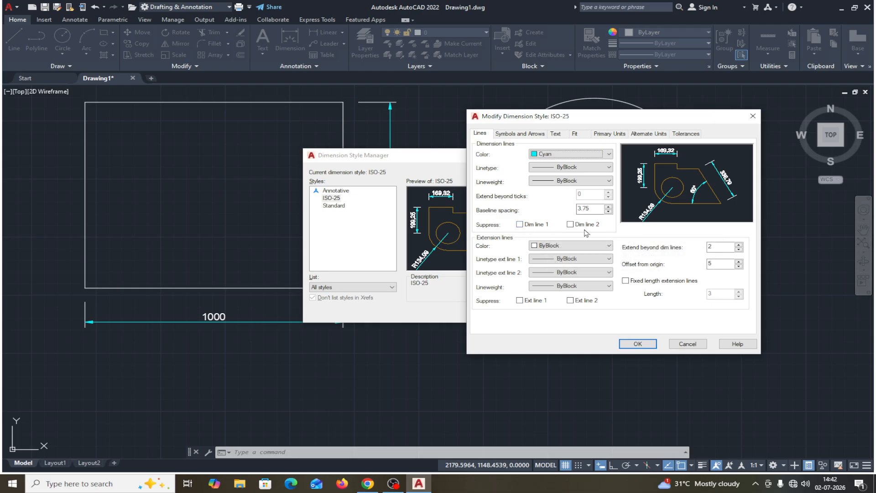
left_click(519, 224)
left_click(570, 224)
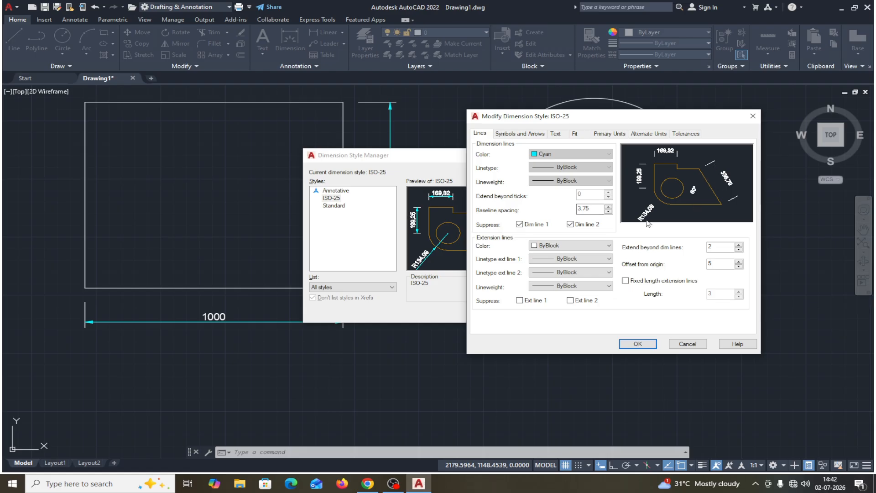
left_click(570, 224)
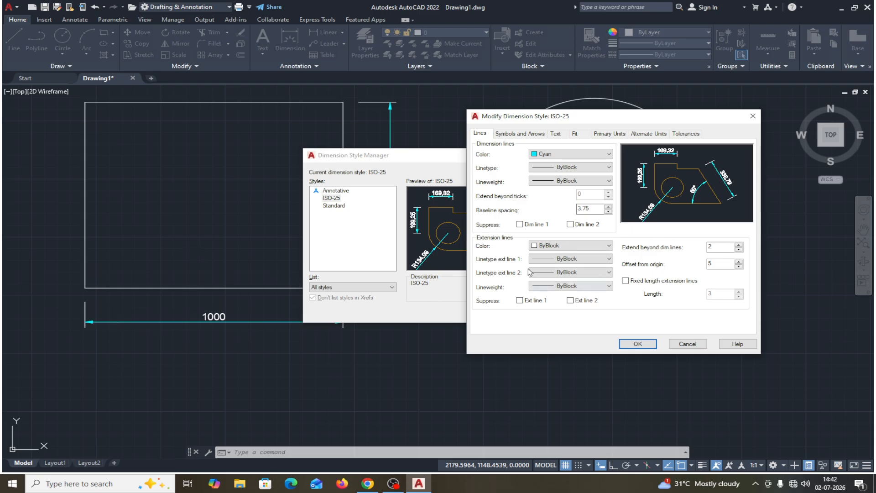
Look through the colour, linetype and lineweight options for extension lines in the ISO-25 style
left_click(609, 247)
left_click(523, 333)
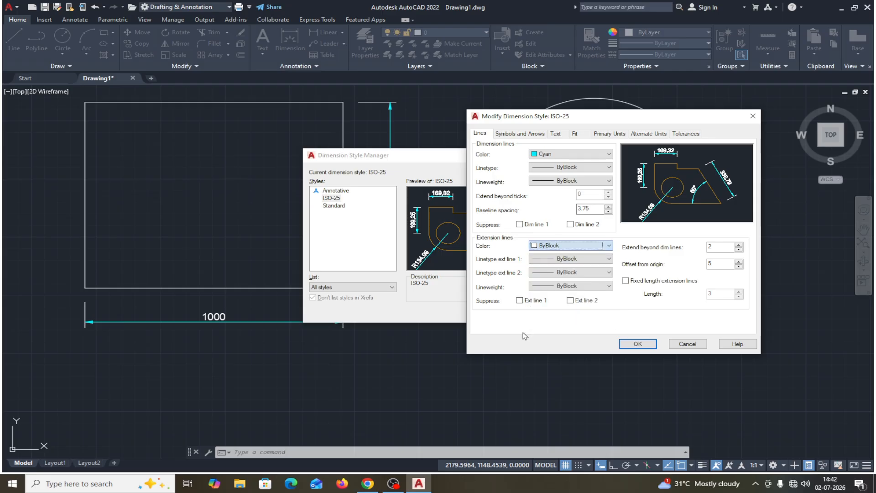
left_click(609, 259)
left_click(548, 335)
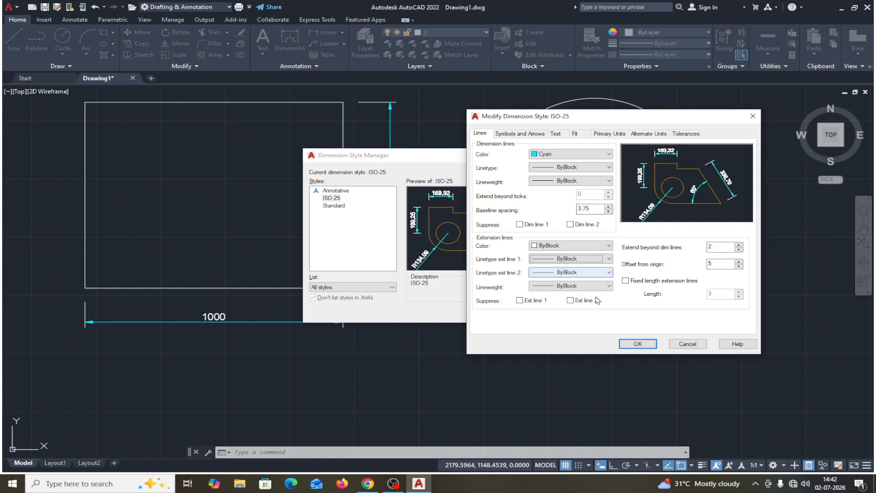
left_click(608, 285)
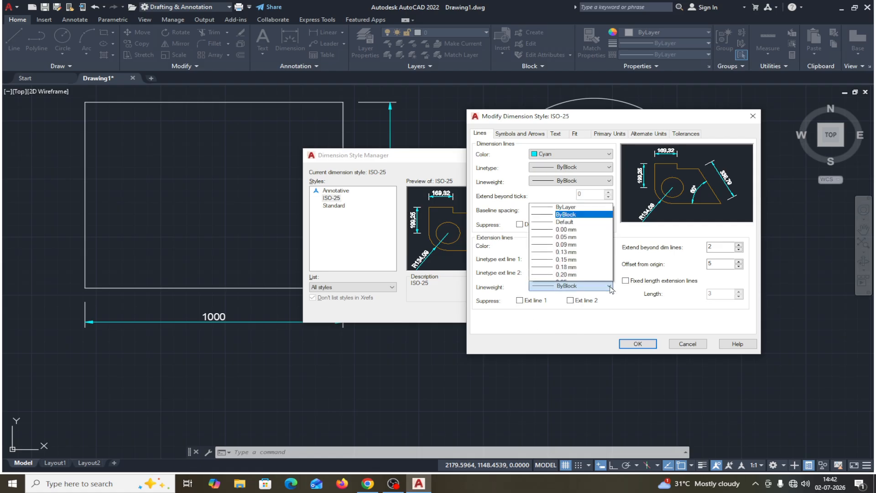
left_click(574, 319)
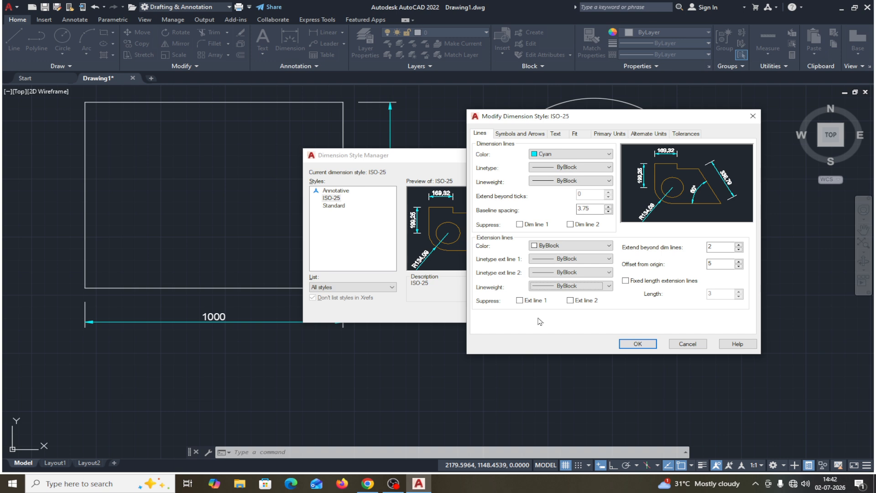
Try suppressing extension lines 1 and 2 in the ISO-25 style, restore both and return to the drawing
left_click(520, 301)
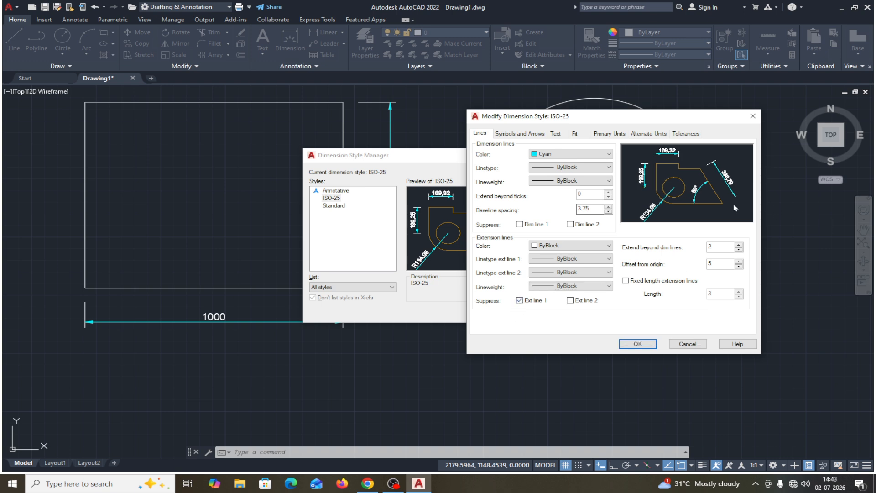
left_click(570, 301)
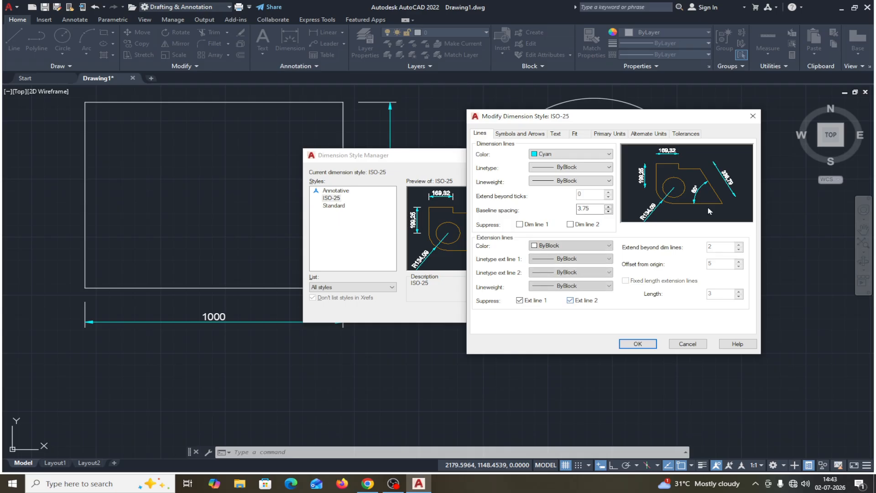
left_click(520, 301)
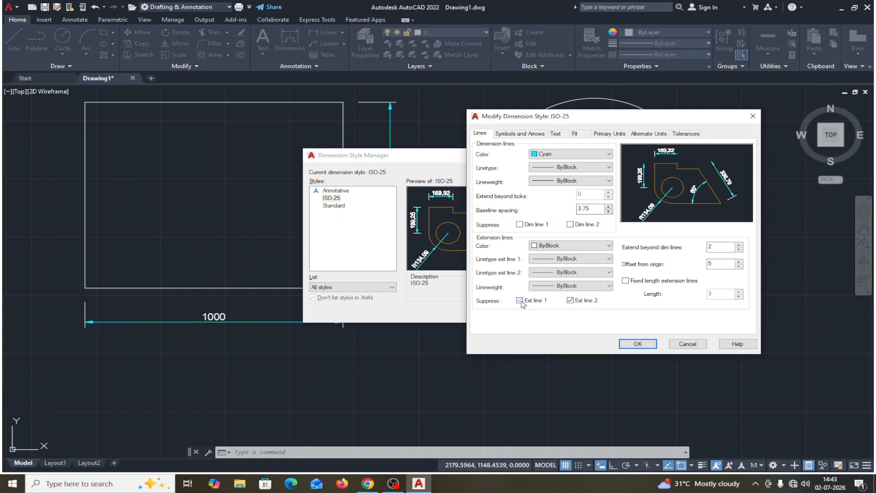
left_click(570, 300)
left_click(638, 344)
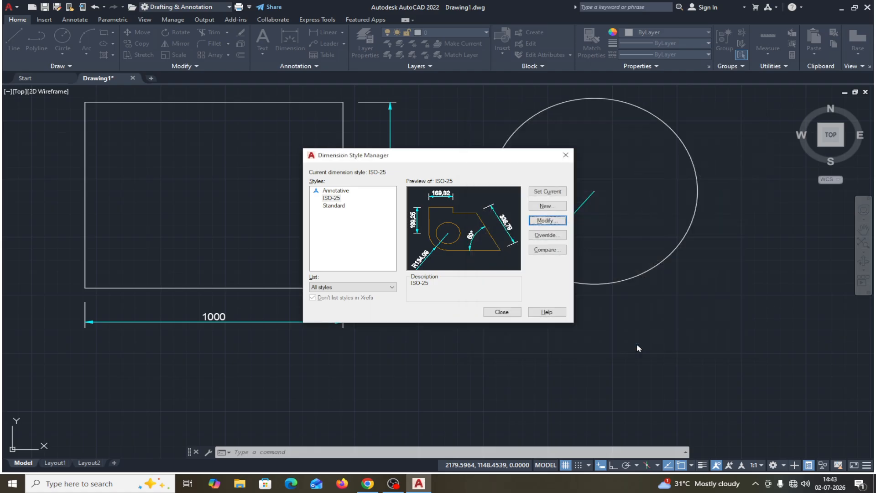
left_click(503, 314)
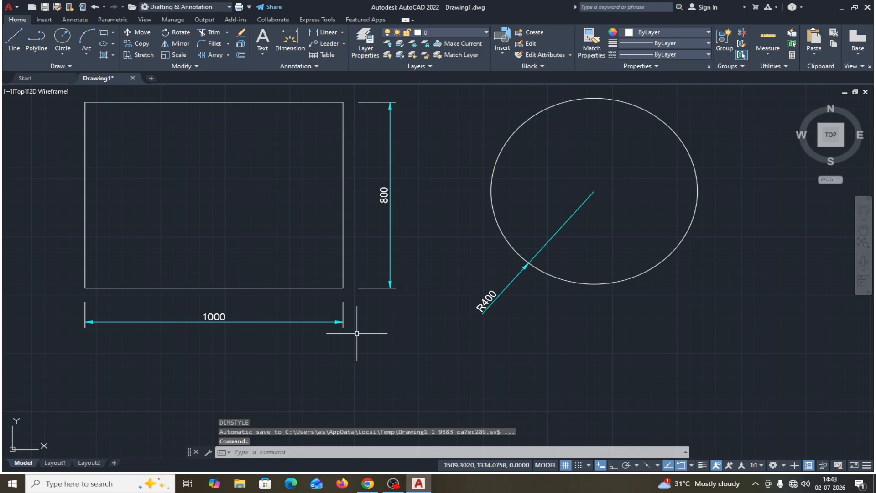
Set the ISO-25 style's first arrowhead to Dot and its second arrowhead to Closed filled
type("d")
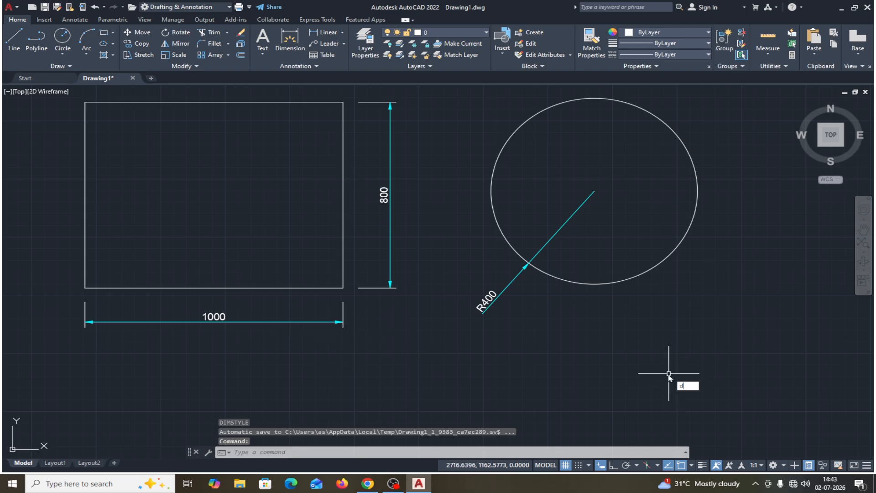
key("Return")
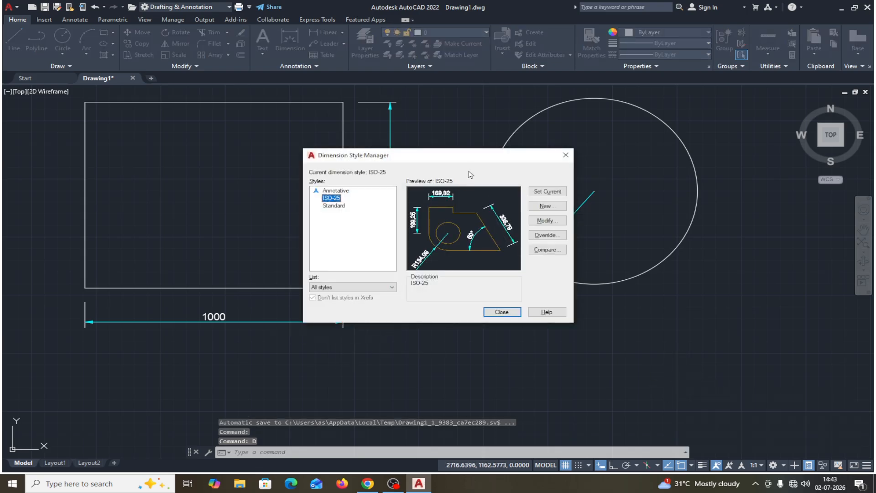
left_click_drag(471, 159, 669, 155)
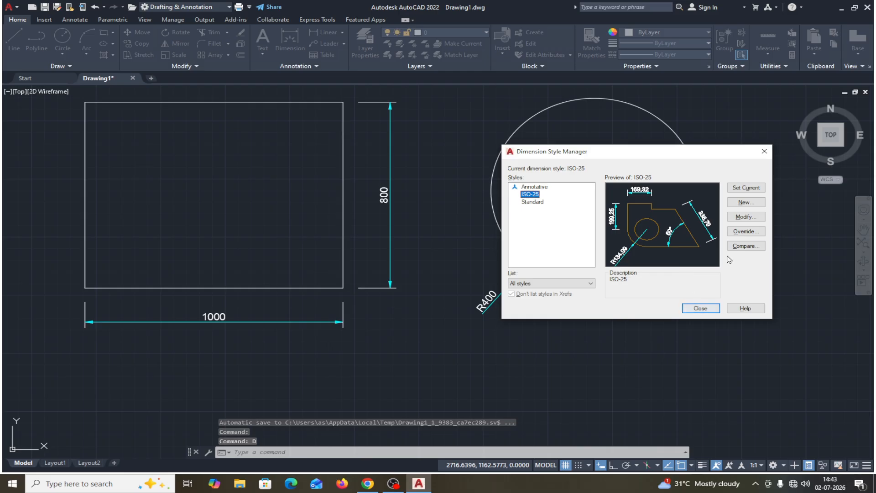
left_click(745, 216)
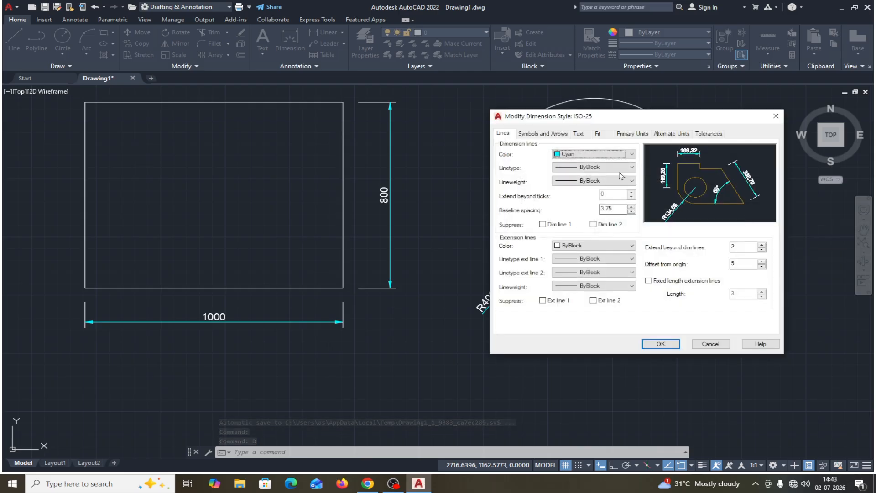
left_click(533, 134)
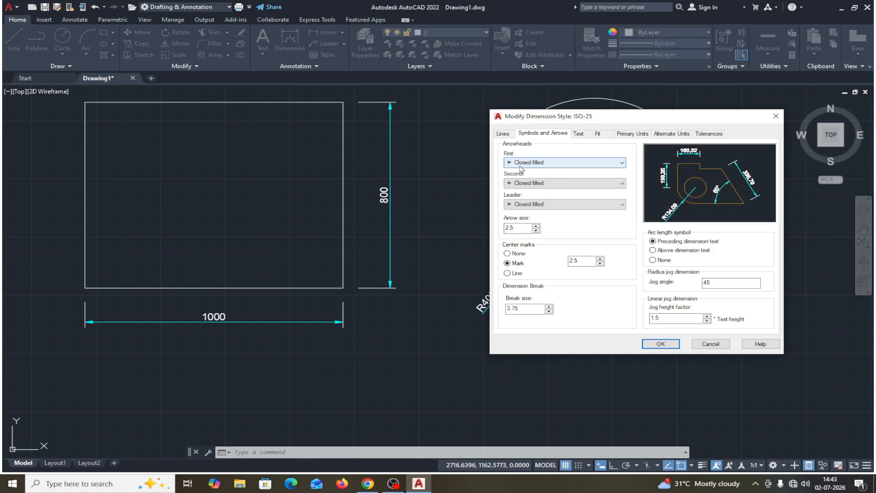
left_click(621, 164)
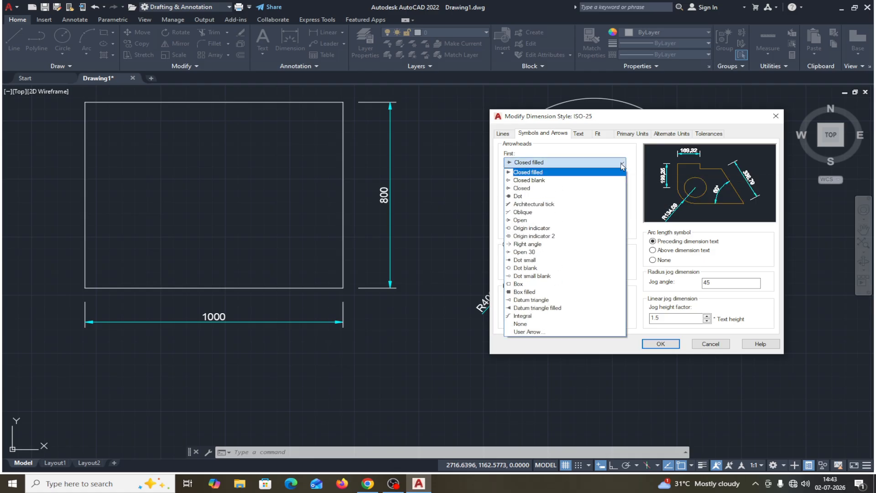
left_click(527, 172)
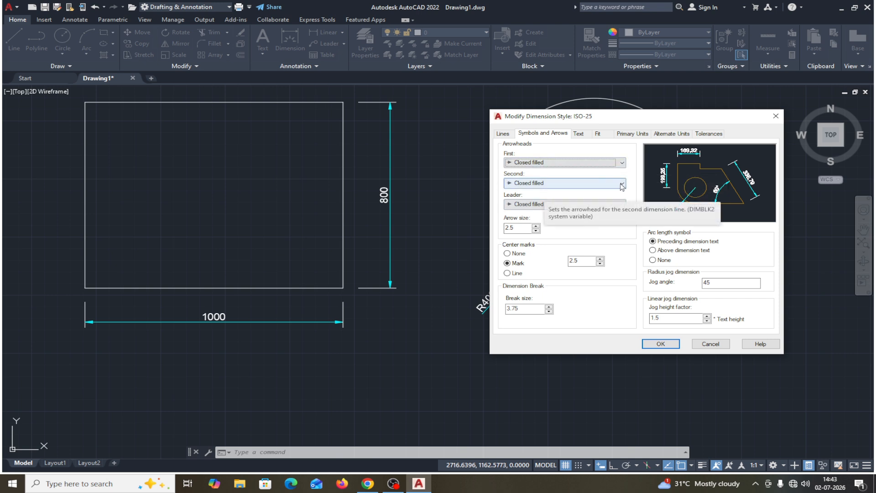
left_click(621, 162)
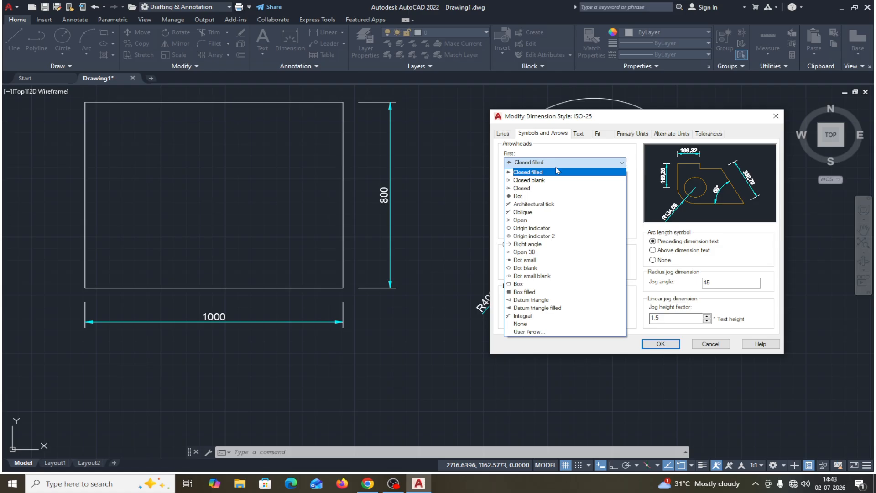
left_click(531, 196)
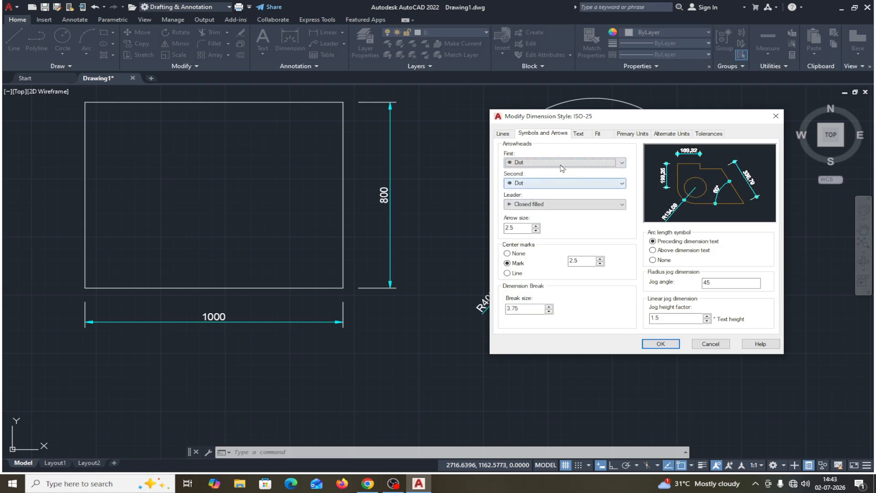
left_click(564, 183)
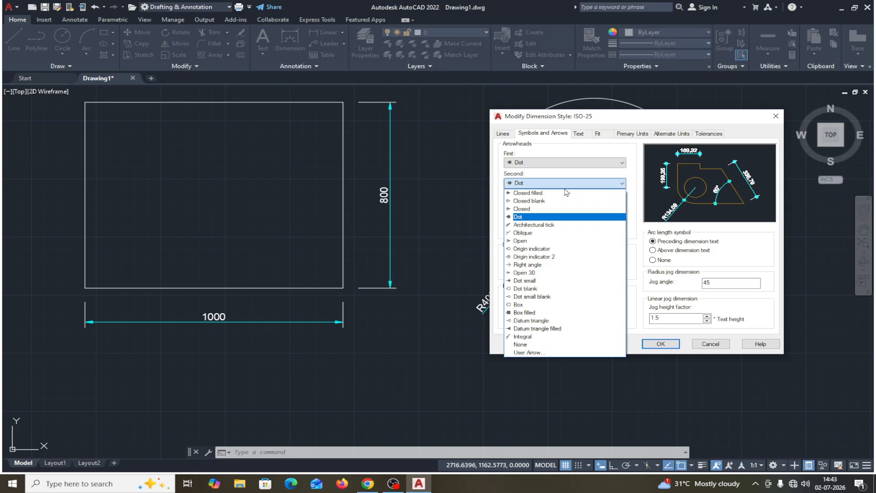
left_click(547, 193)
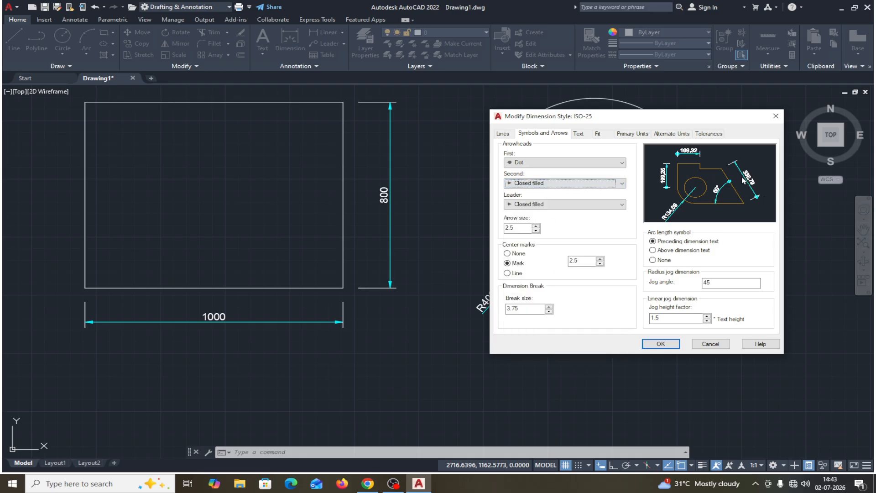
Try an arrow size of 5 in the ISO-25 style and set it back to 2.5
left_click_drag(524, 228, 496, 231)
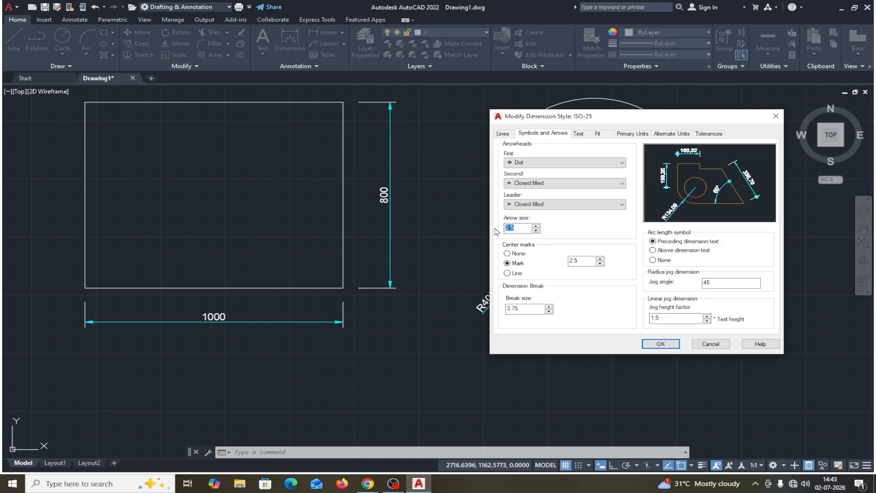
type("5")
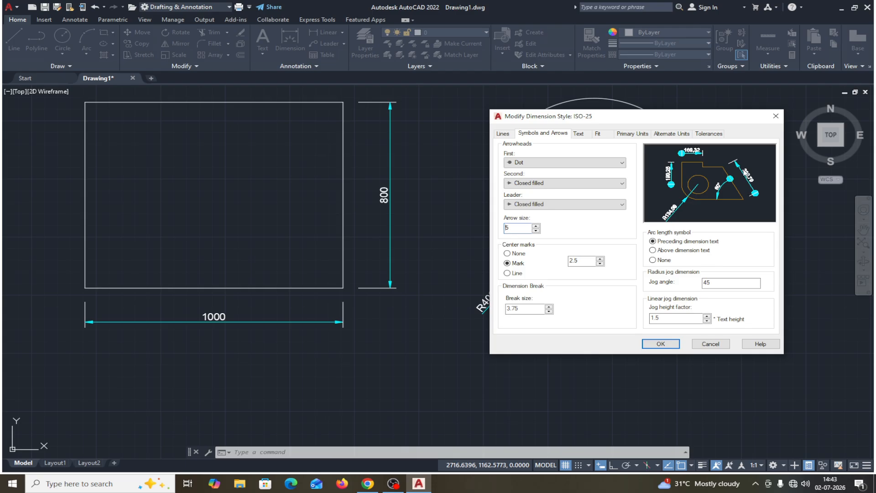
left_click(535, 231)
type("2.")
Try the None, Mark and Line options for centre marks in the ISO-25 style
left_click(507, 253)
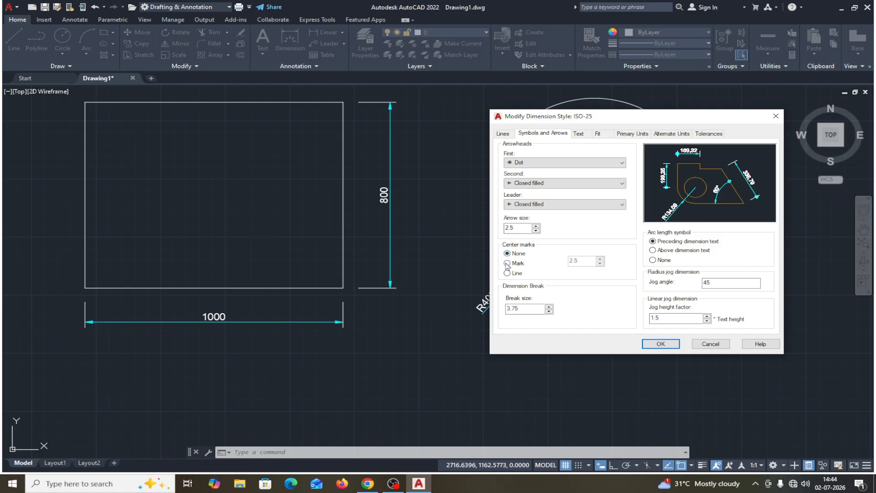
left_click(507, 263)
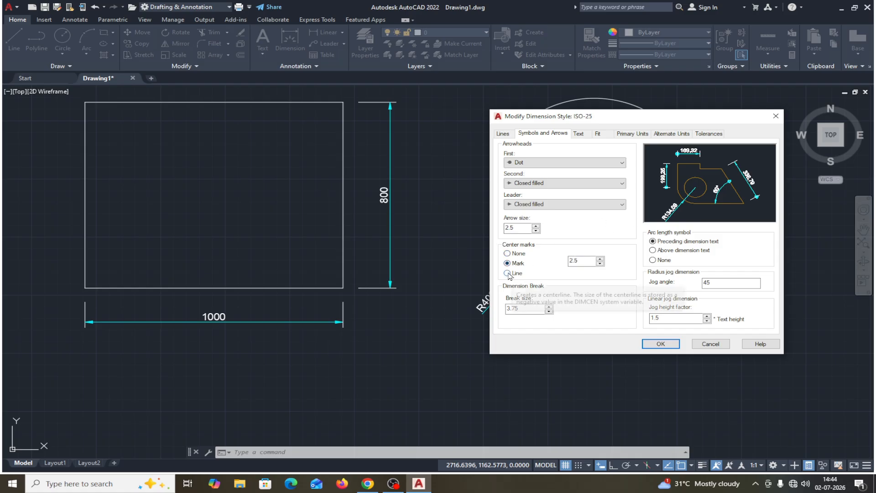
left_click(507, 273)
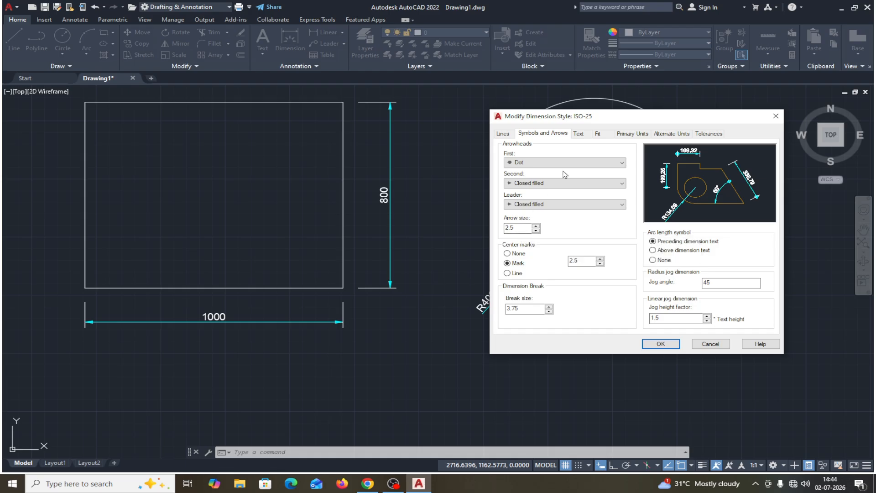
Examine the ISO-25 style's text style choices and the Standard text style's available fonts and font styles
left_click(580, 134)
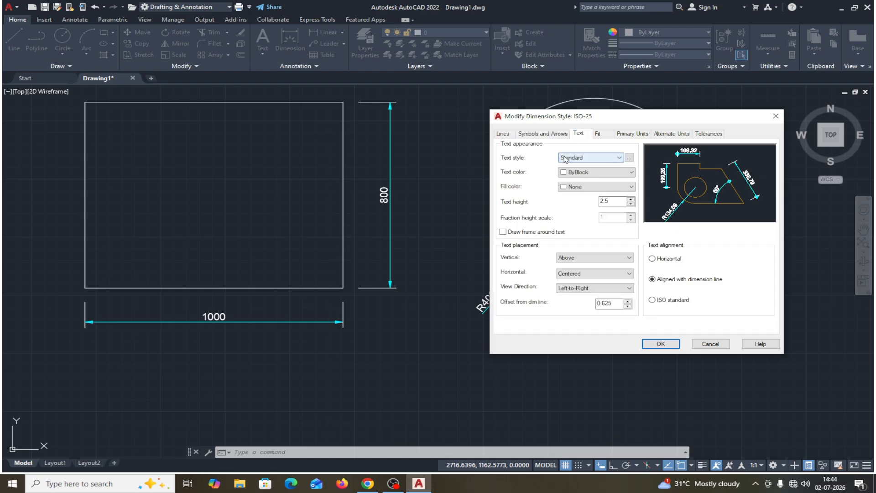
left_click(620, 158)
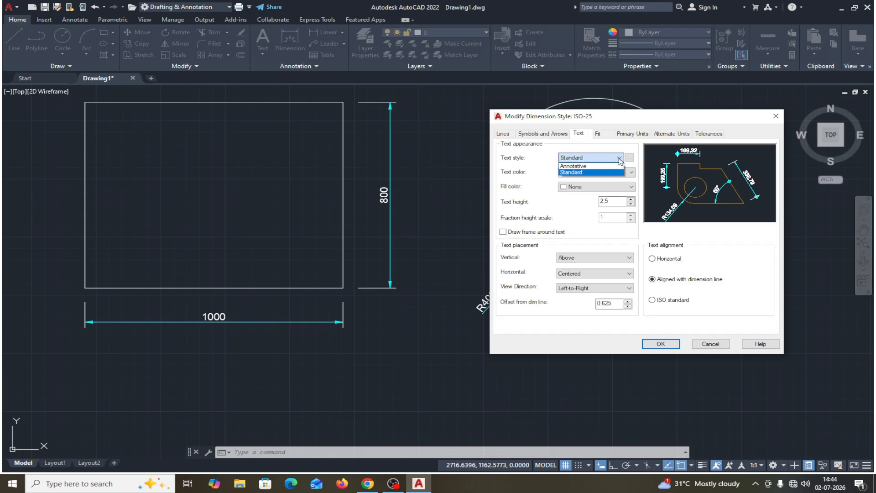
left_click(591, 142)
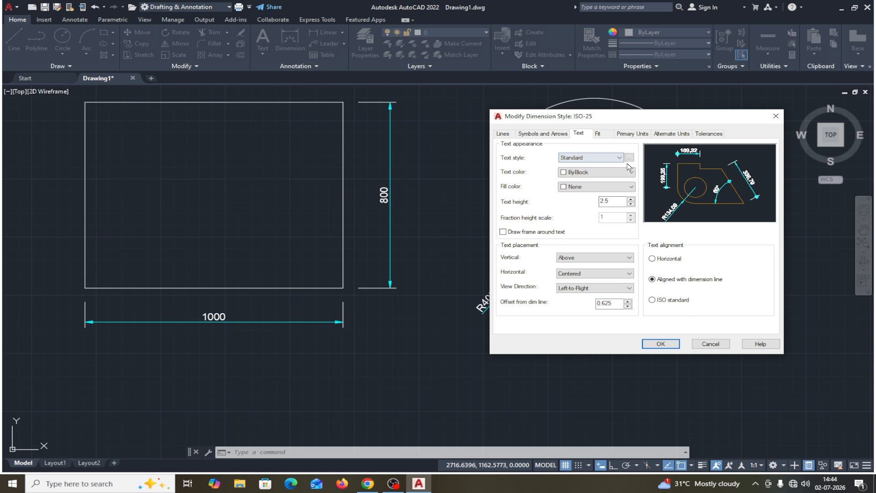
left_click(629, 158)
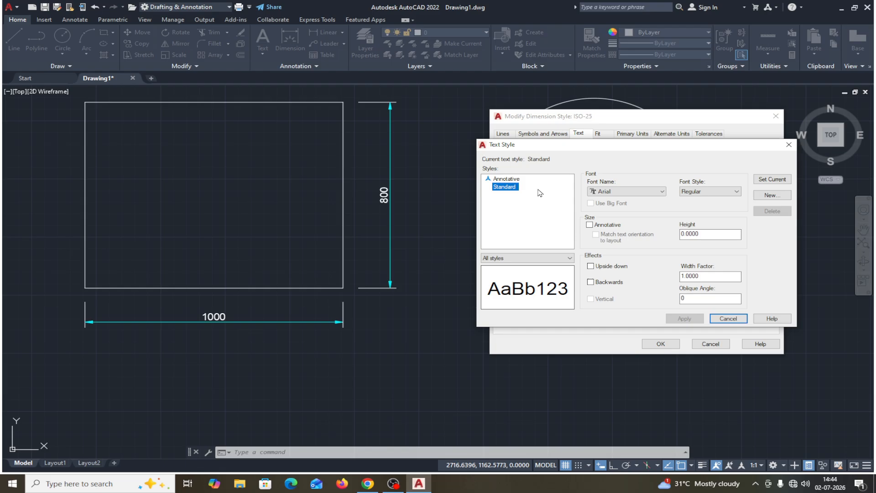
left_click(661, 191)
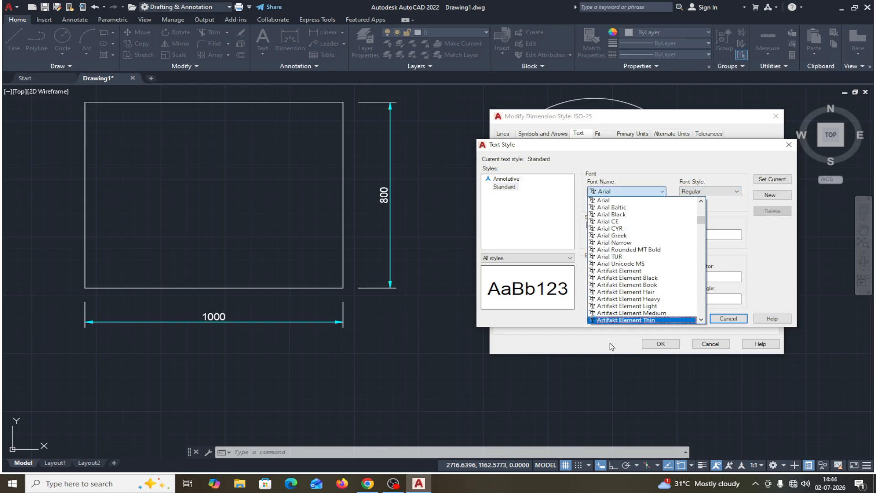
left_click(656, 171)
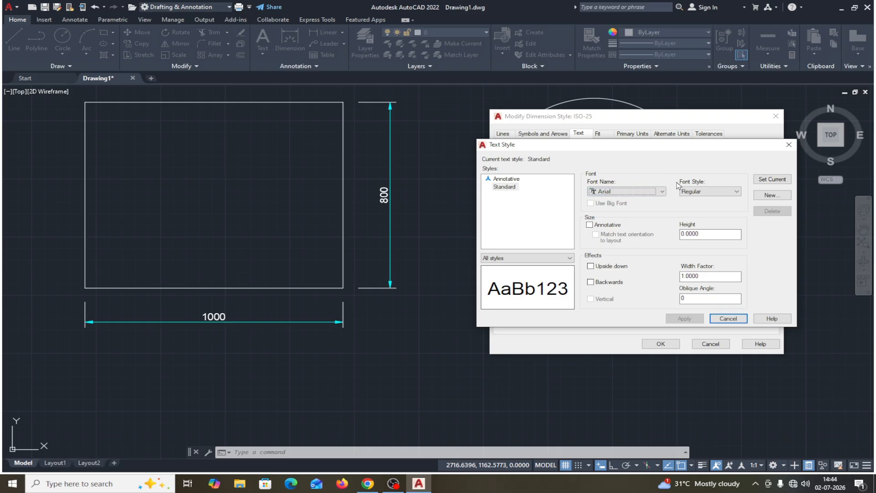
left_click(735, 192)
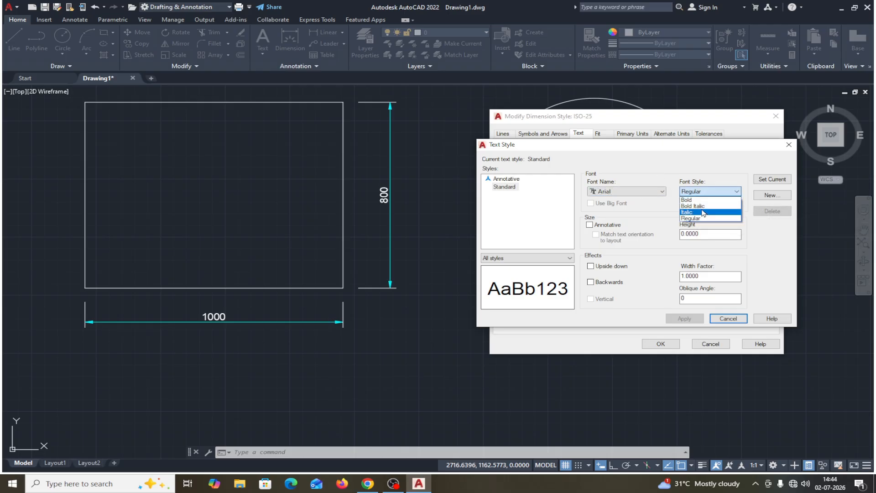
left_click(656, 167)
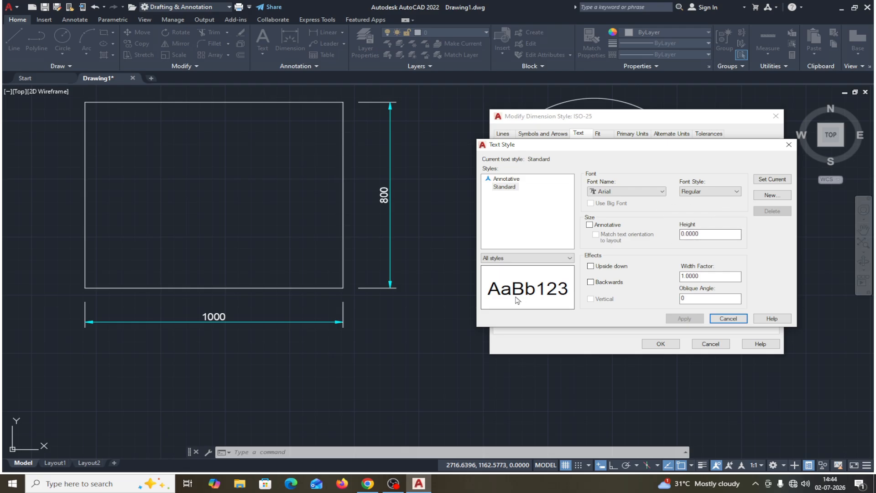
Try a width factor of 2 in the Standard text style and set it back to 1
double_click(701, 277)
type("2")
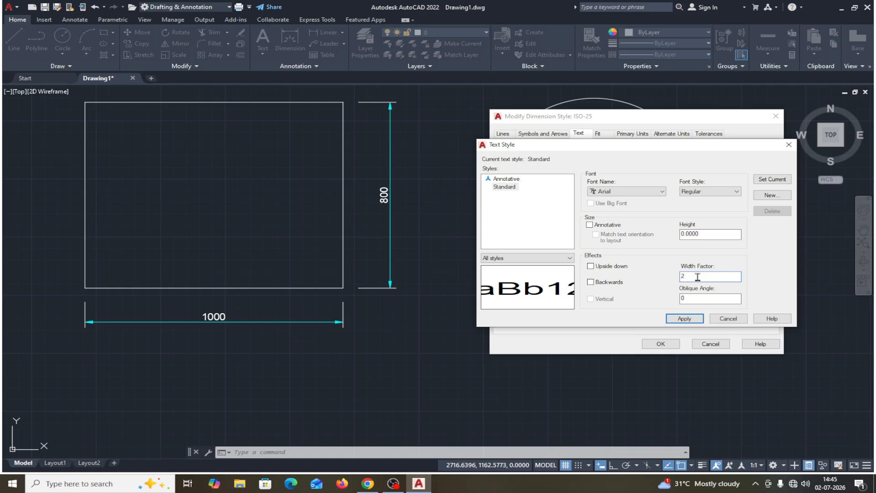
type("1")
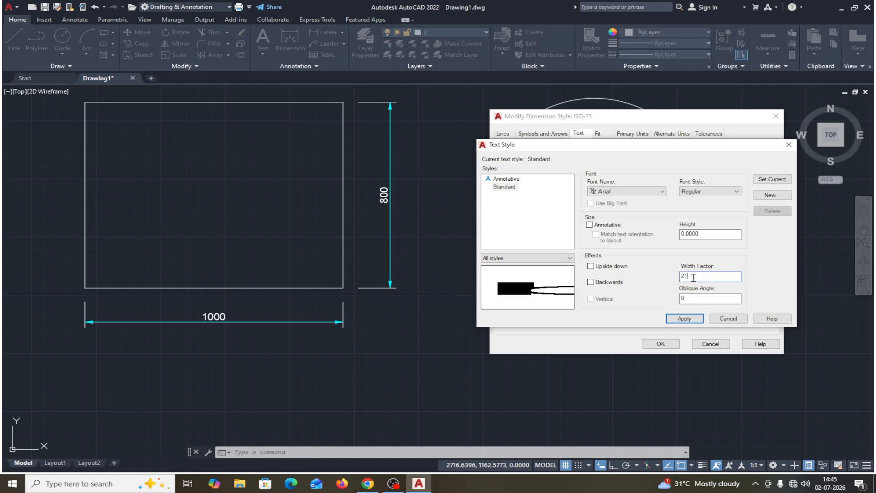
left_click_drag(693, 277, 672, 279)
type("1")
key("Return")
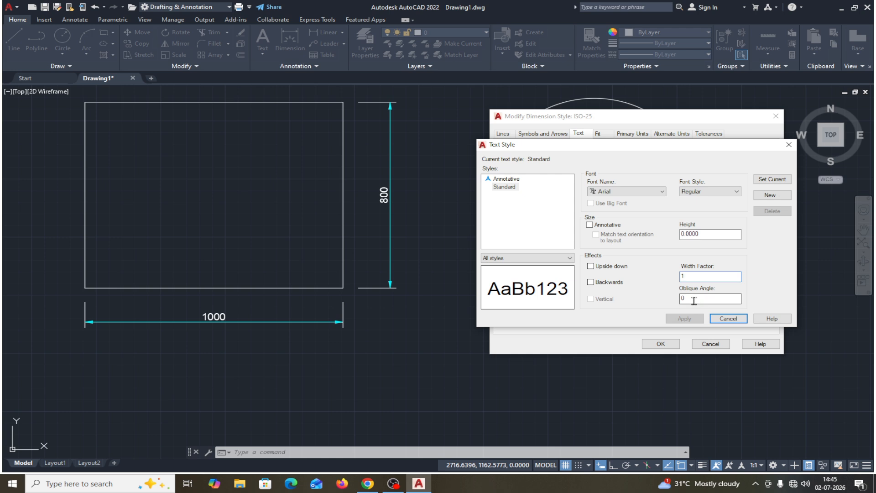
Try an oblique angle of 12 in the Standard text style, set it back to 0 and close the text style settings
left_click_drag(688, 297, 667, 304)
type("12")
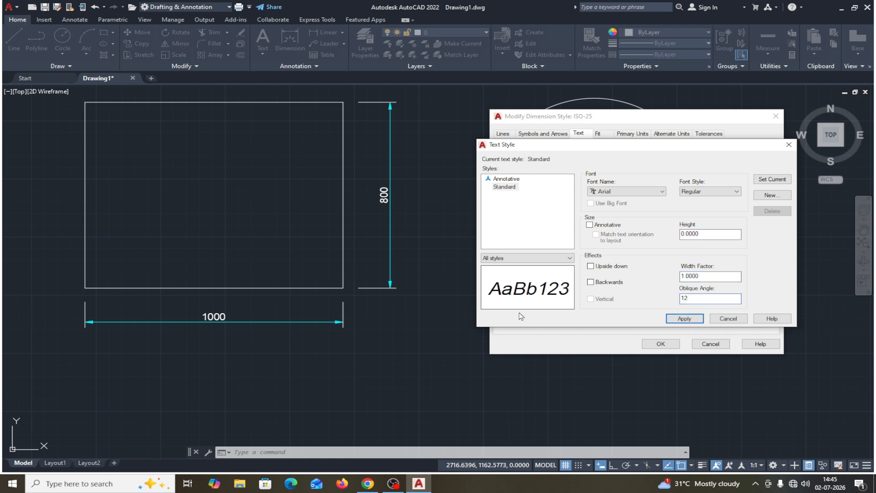
left_click_drag(689, 298, 663, 304)
type("0")
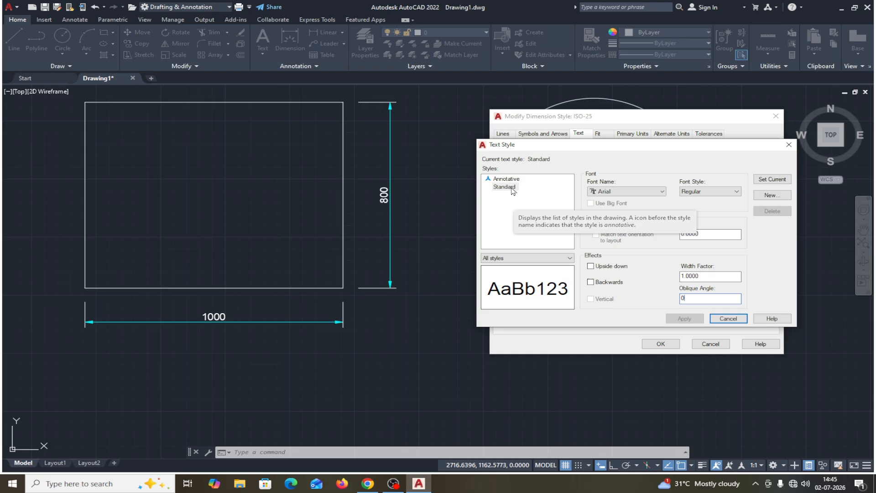
left_click(788, 144)
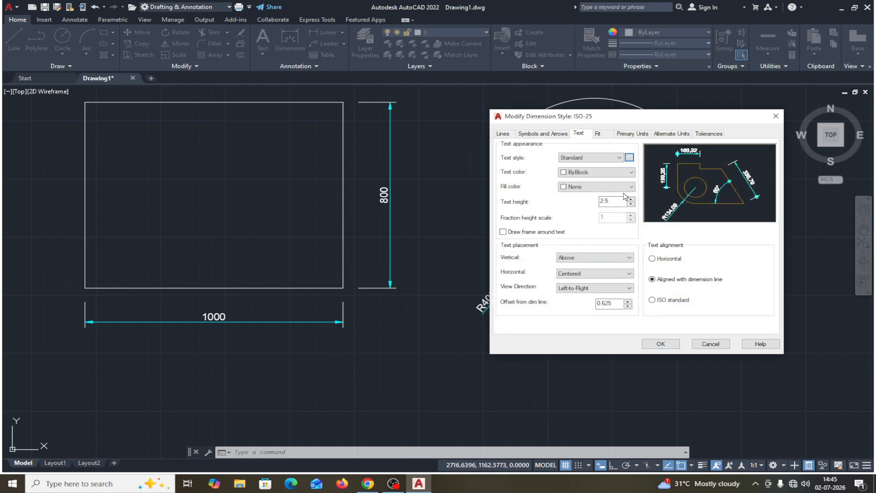
Set the ISO-25 style's overall scale for dimension features to 20
left_click(598, 134)
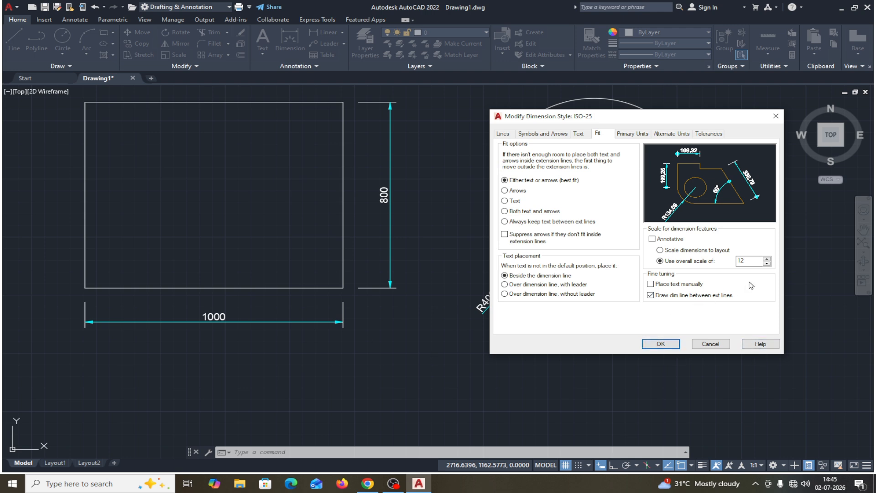
left_click_drag(750, 259, 725, 260)
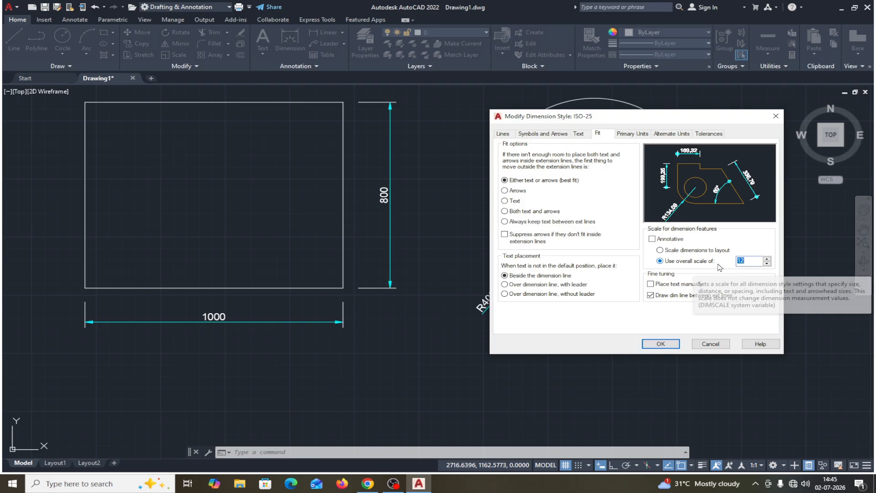
type("20")
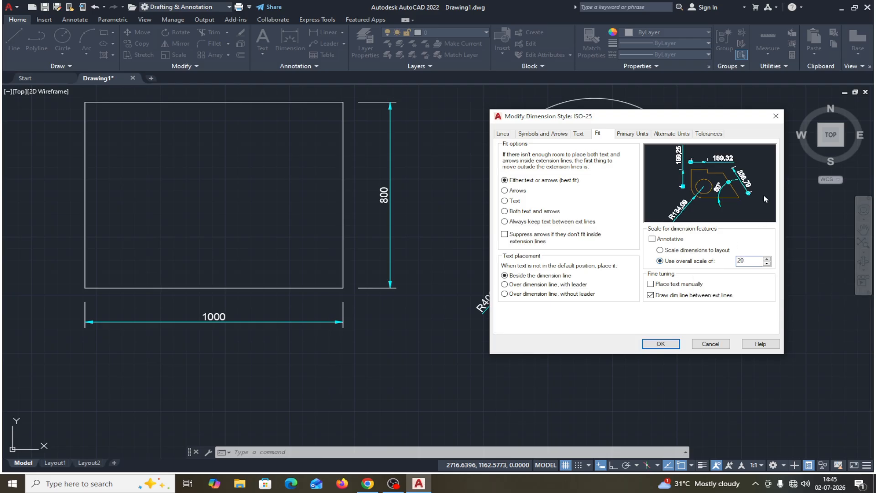
Set the ISO-25 style's first arrowhead to Closed filled and apply the style changes to the drawing
left_click(541, 134)
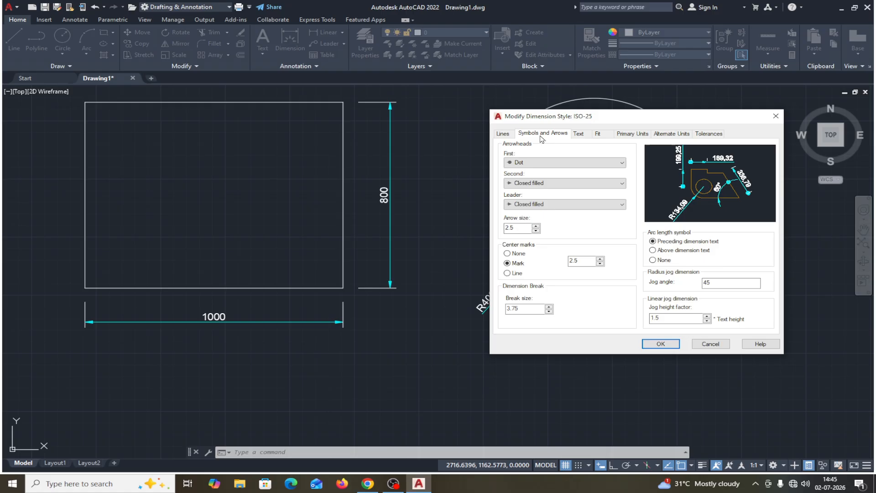
left_click(541, 163)
left_click(539, 174)
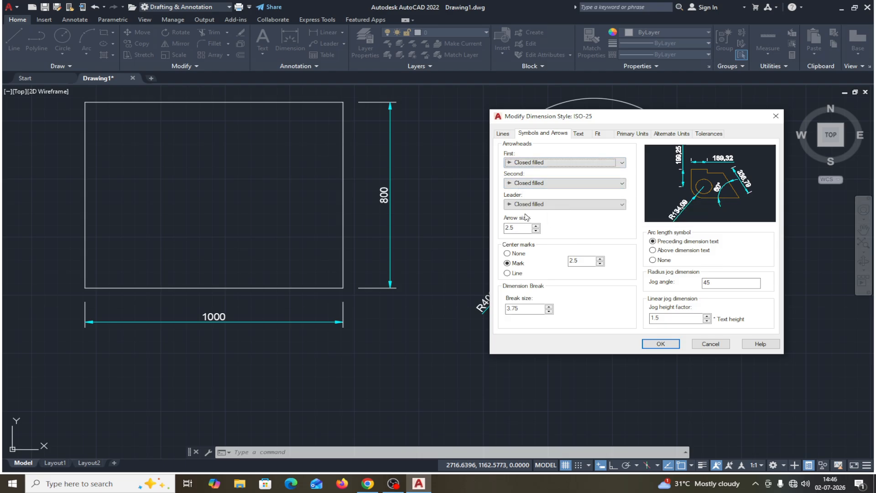
left_click(659, 344)
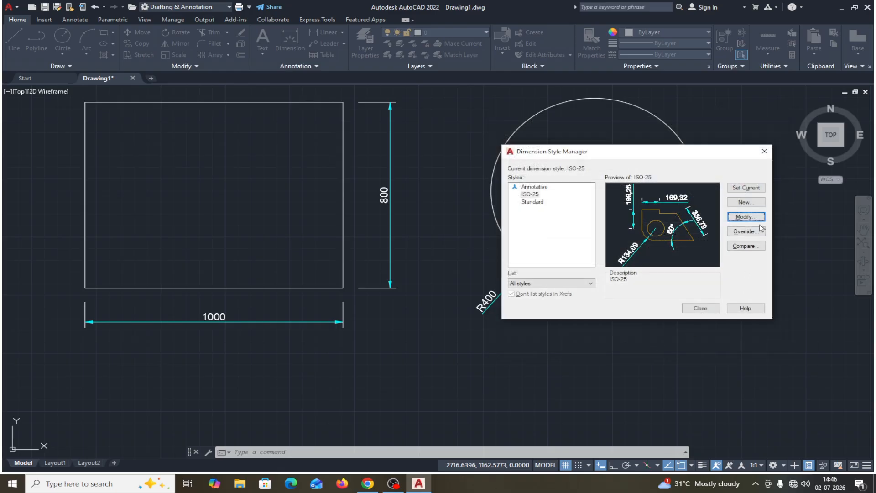
left_click(698, 309)
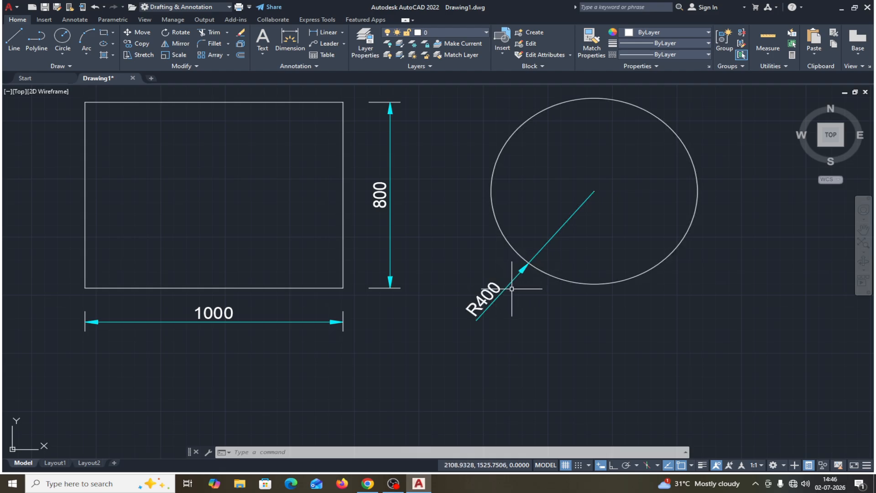
Try disabling Draw dim line between ext lines in the ISO-25 fit settings, re-enable it and return to the drawing
type("d")
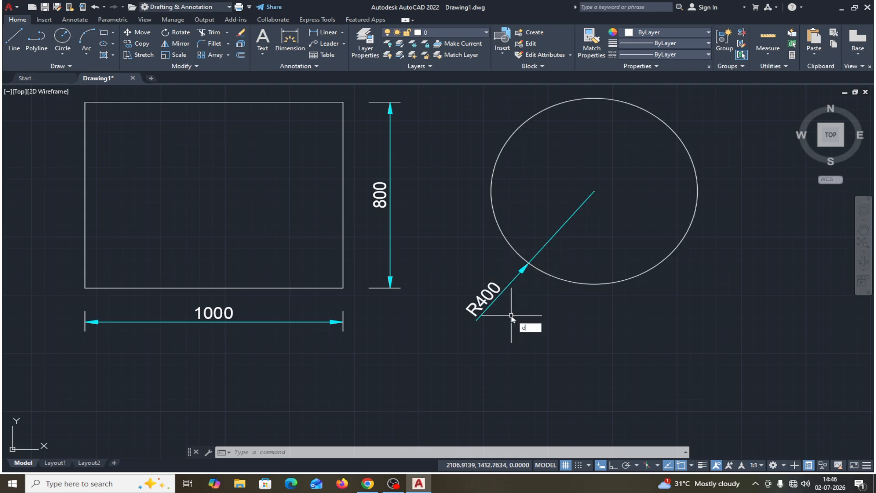
key("Return")
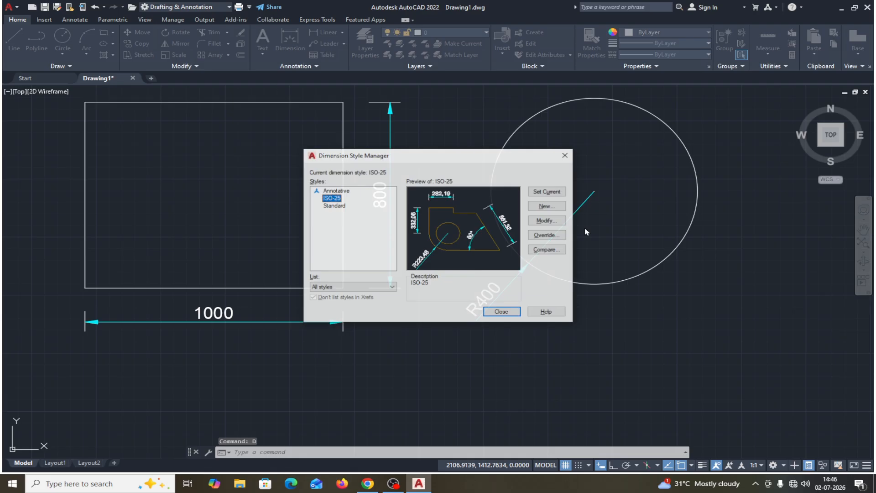
left_click(555, 223)
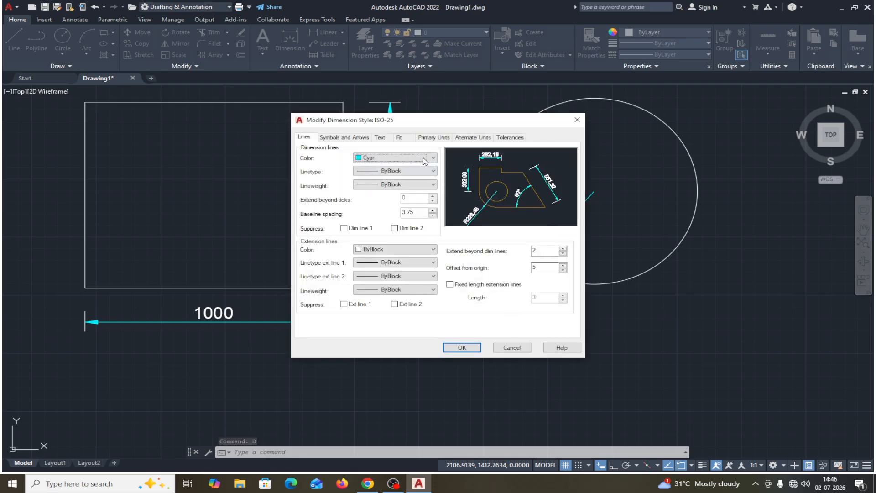
left_click(380, 138)
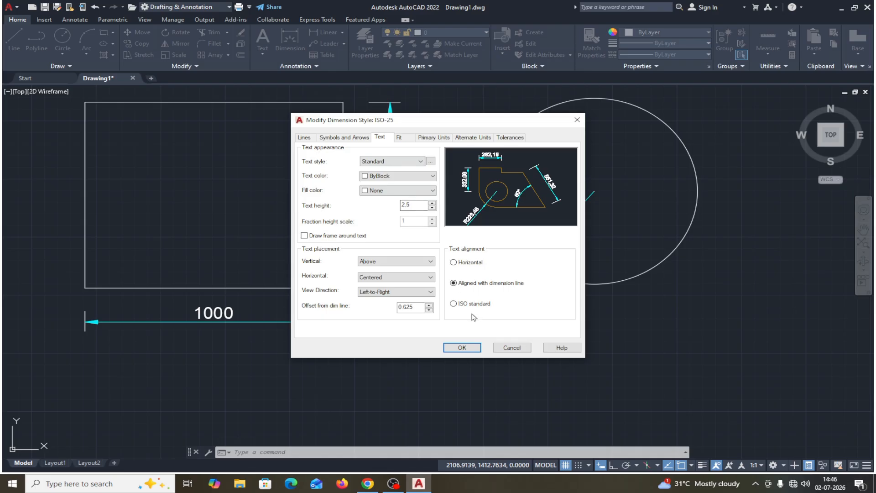
left_click(359, 138)
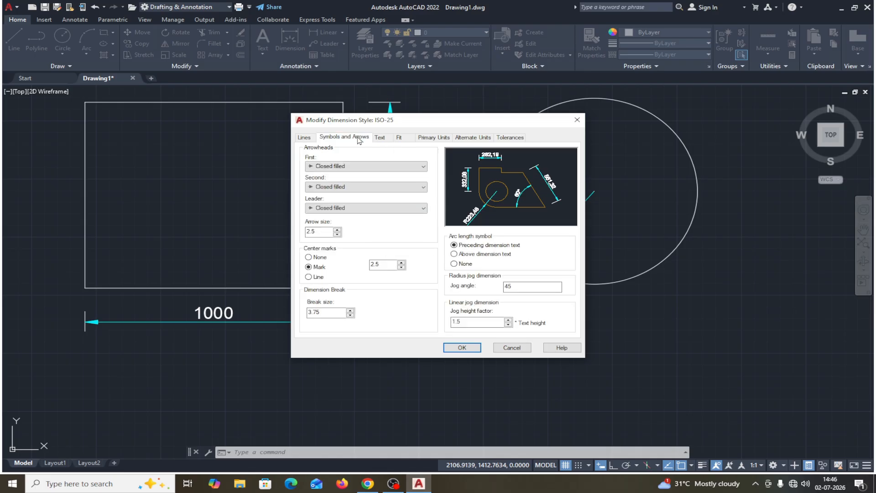
left_click(398, 137)
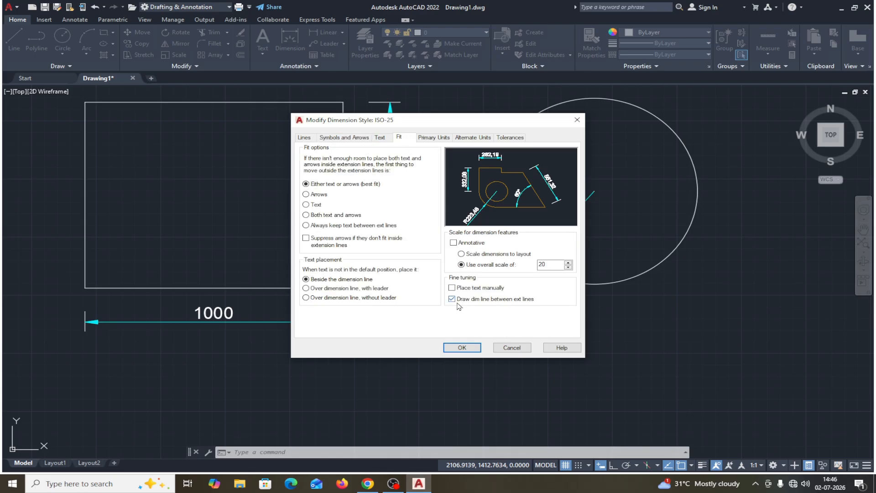
mouse_move(502, 120)
left_mouse_down()
mouse_move(591, 244)
mouse_move(813, 245)
left_mouse_up()
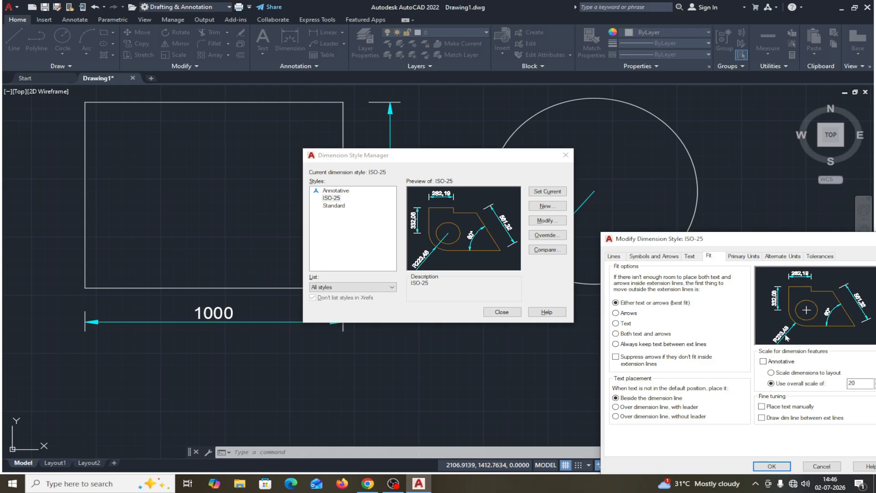
left_click(761, 417)
left_click(772, 466)
left_click(502, 312)
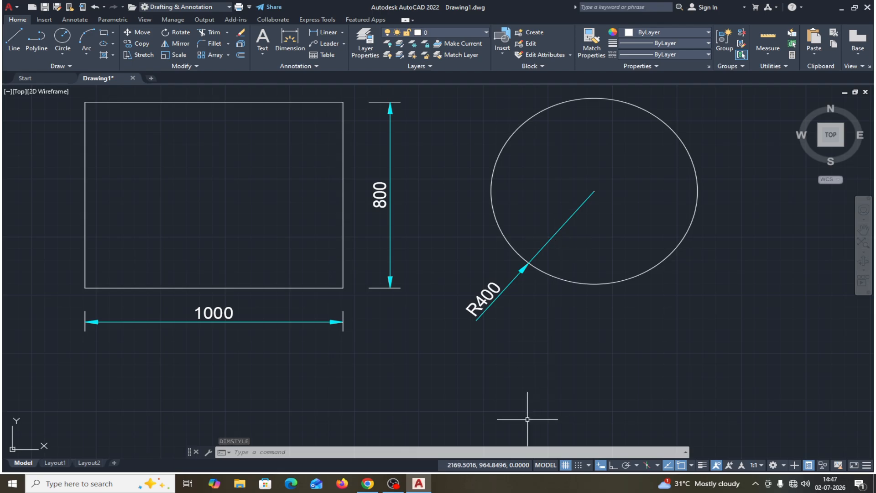
Turn off Draw dim line between ext lines in the ISO-25 style and apply it to the drawing
type("D")
key("Return")
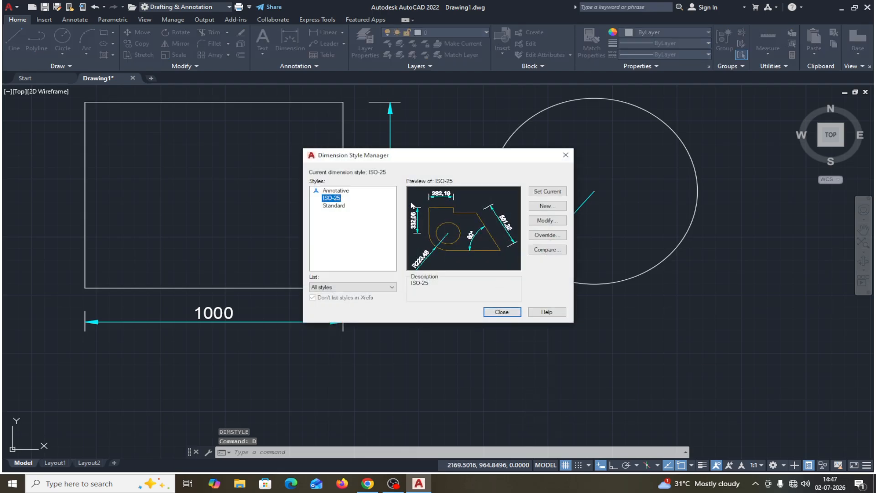
left_click(546, 220)
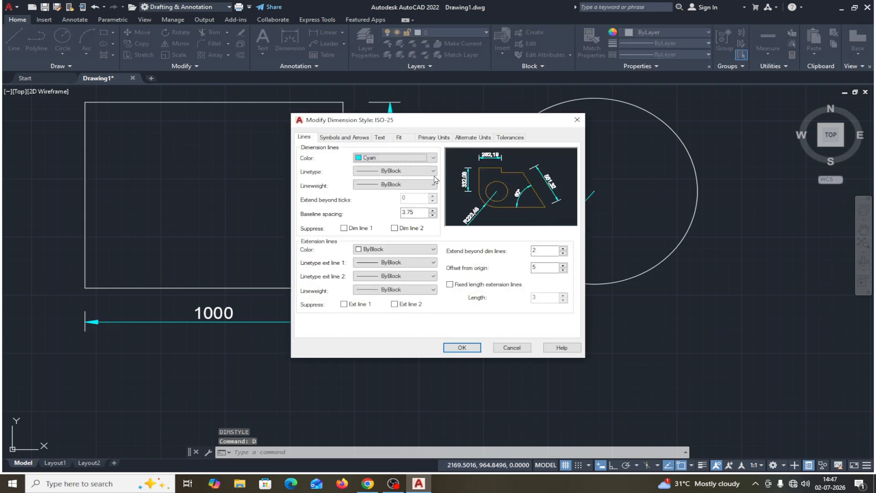
left_click(398, 137)
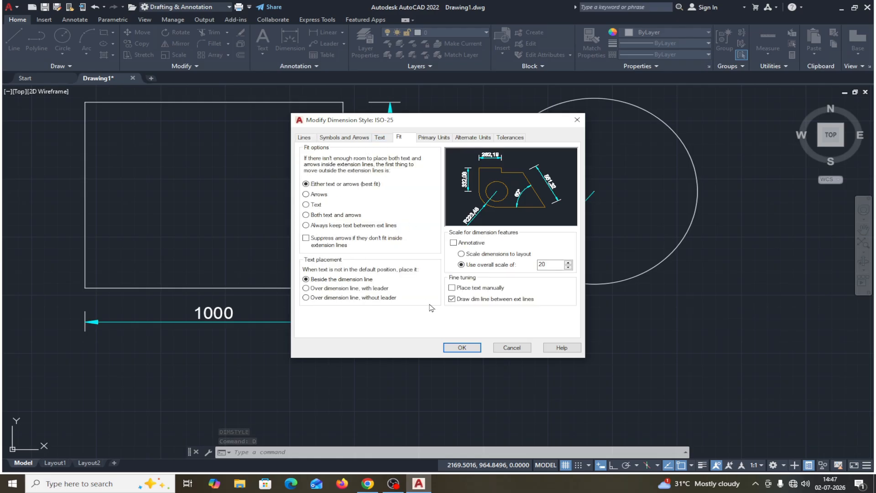
left_click(461, 347)
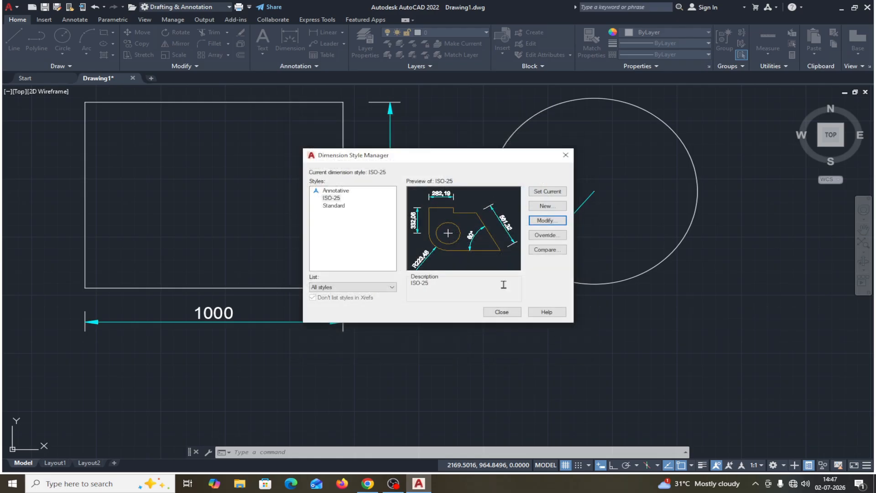
left_click(500, 313)
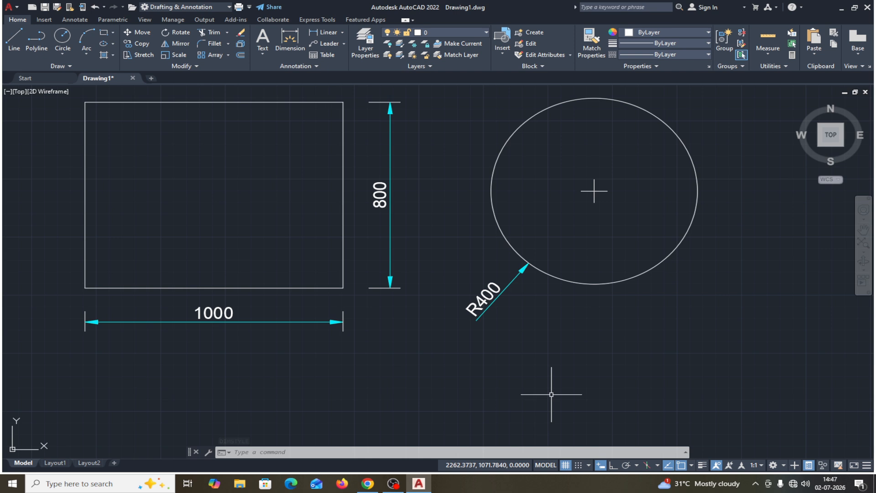
Modify the ISO-25 dimension style so its text color is Red and its text fill color is Yellow
type("d")
key("Return")
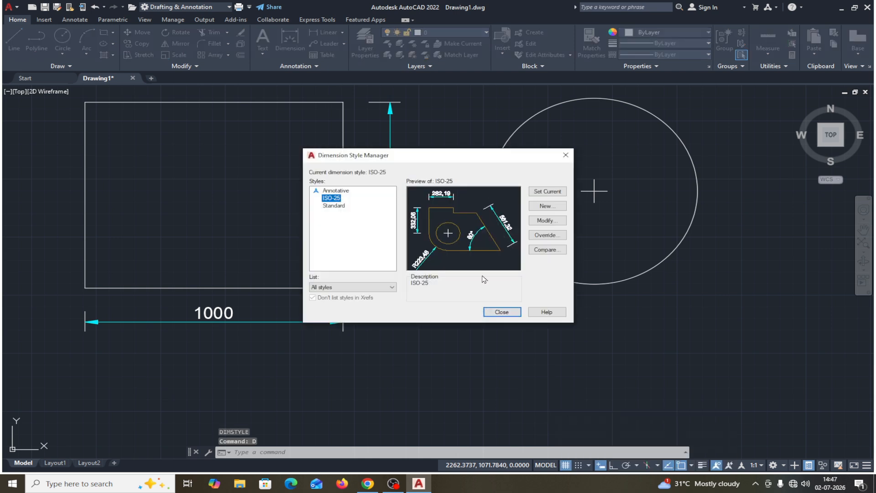
left_click_drag(454, 157, 640, 129)
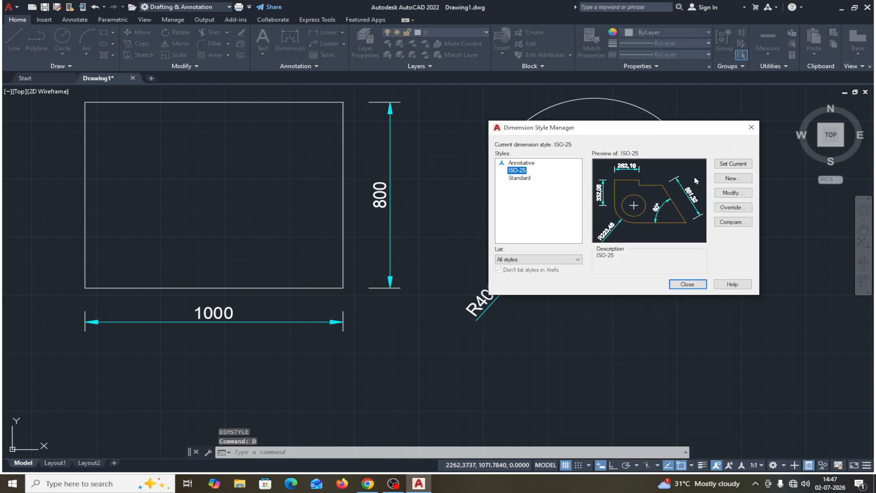
left_click(728, 195)
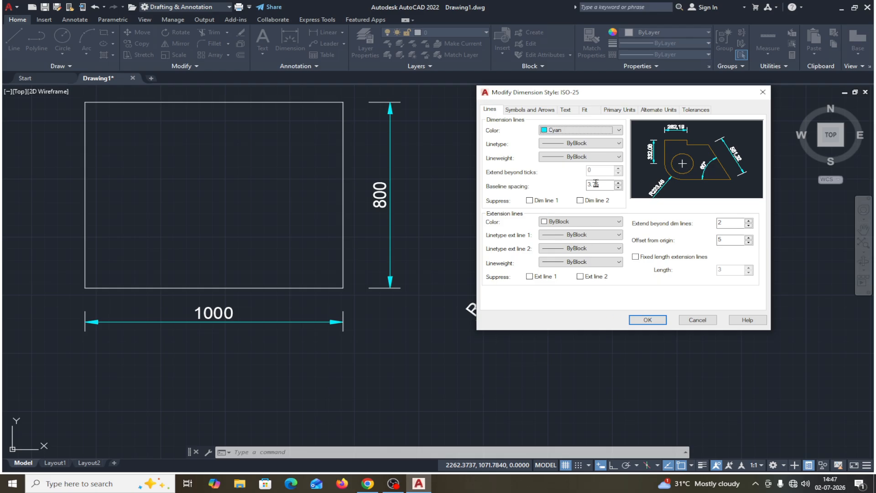
left_click(570, 112)
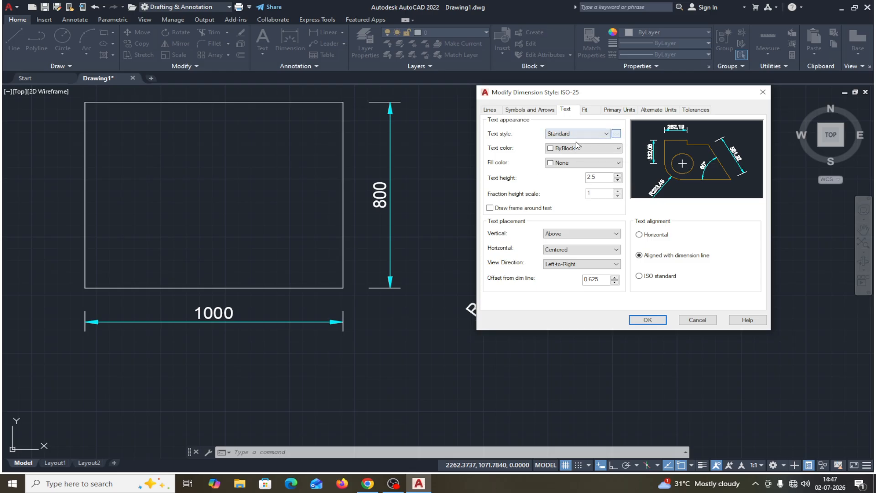
left_click(621, 150)
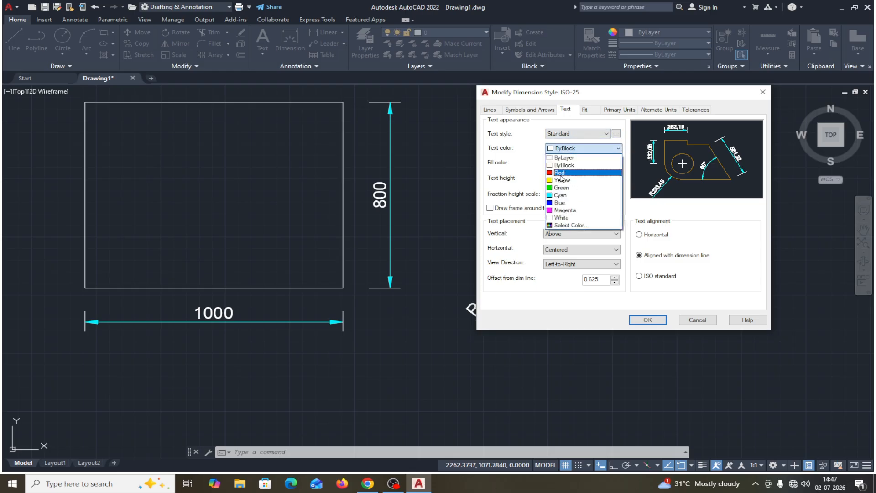
left_click(561, 178)
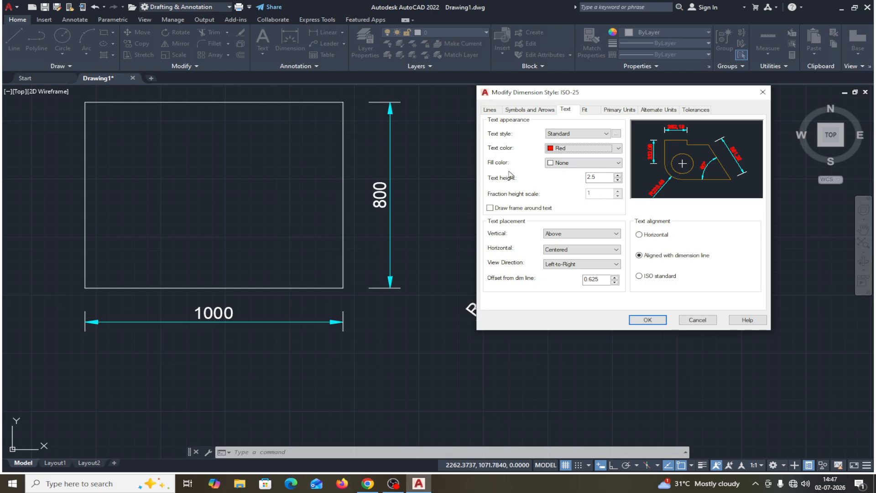
left_click(618, 148)
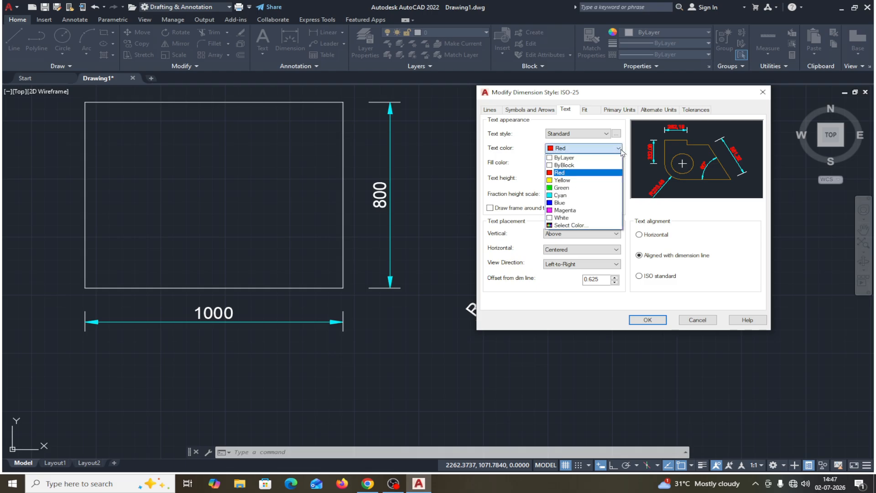
left_click(578, 149)
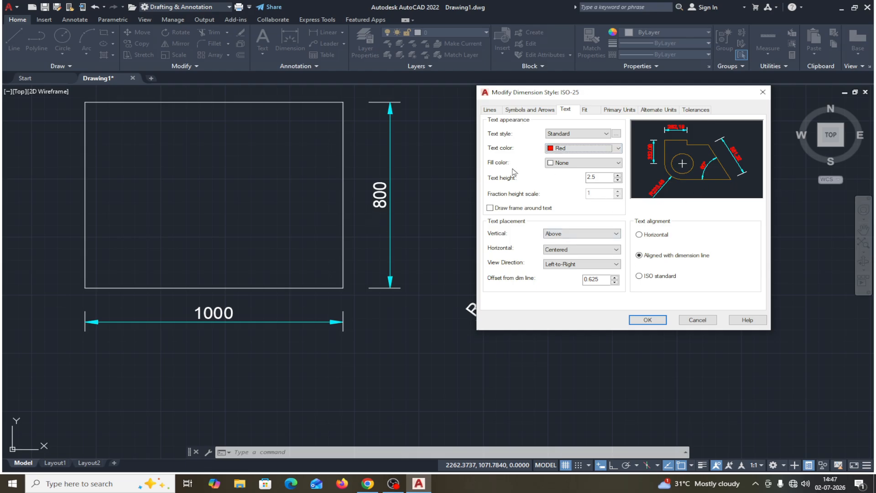
left_click(618, 163)
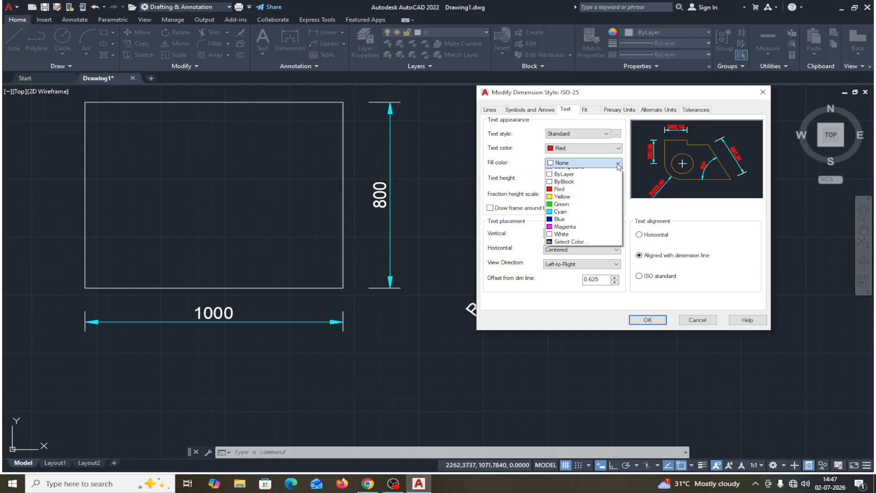
left_click(561, 209)
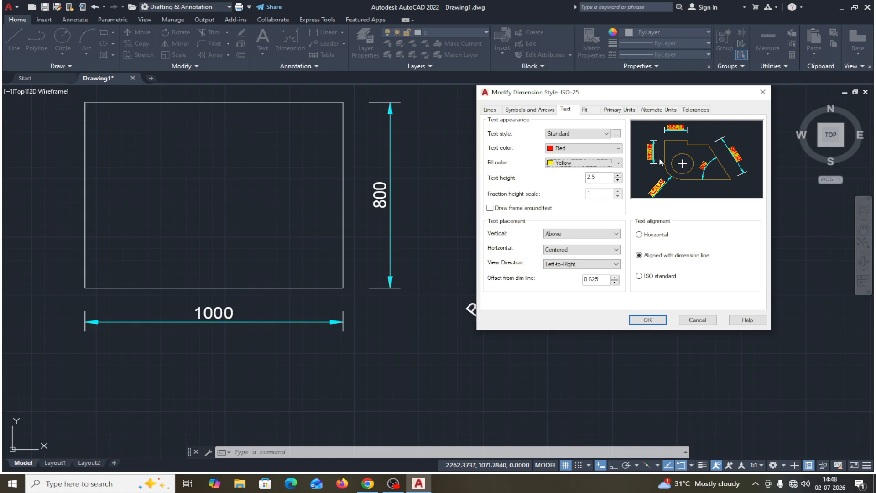
Set the ISO-25 vertical text placement to Outside, confirm it and reopen the style's text settings
left_click(607, 178)
left_click_drag(607, 177, 575, 180)
left_click(617, 234)
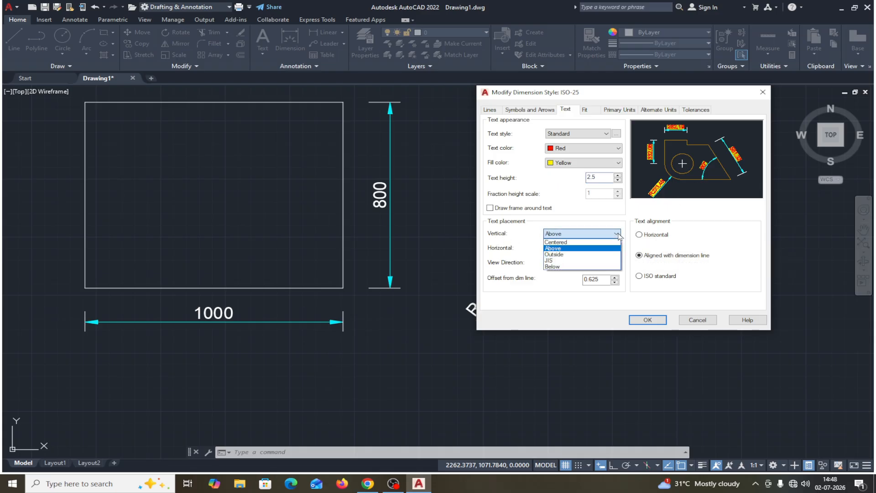
left_click(561, 255)
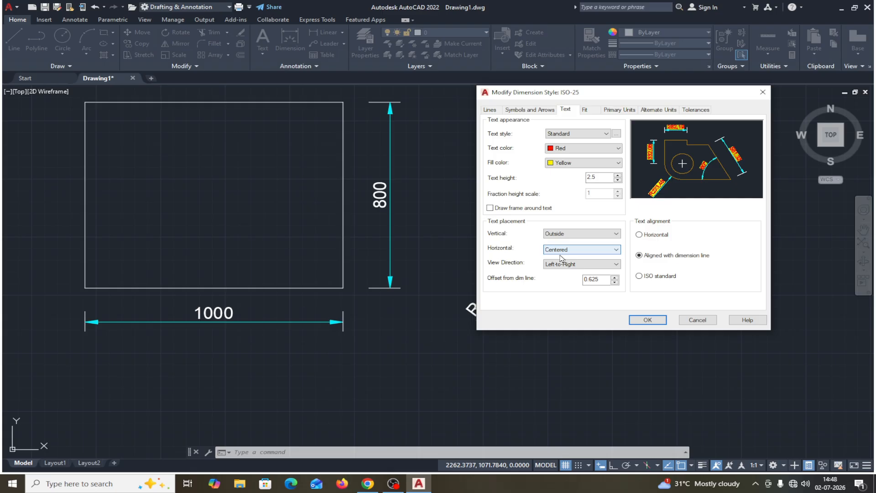
key("Return")
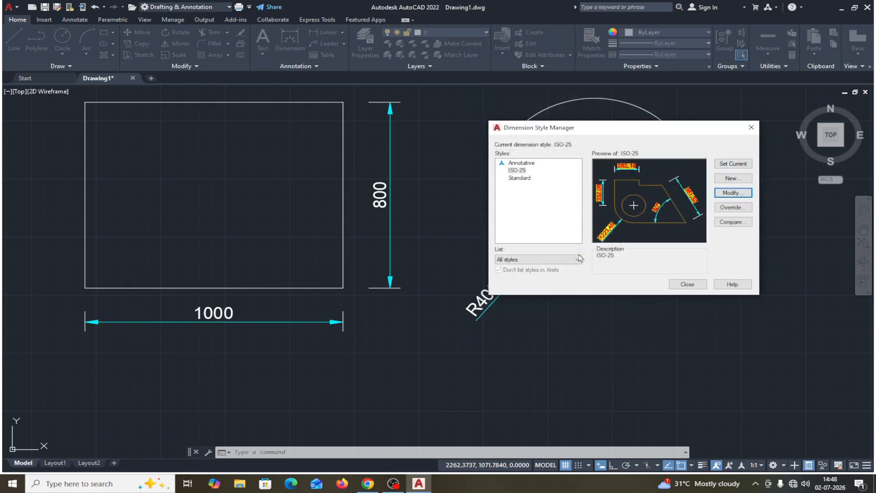
left_click(730, 194)
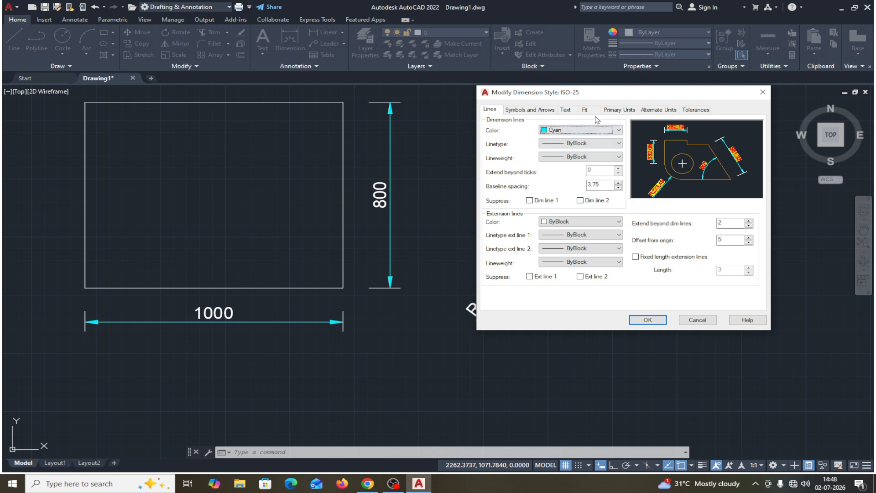
left_click(571, 110)
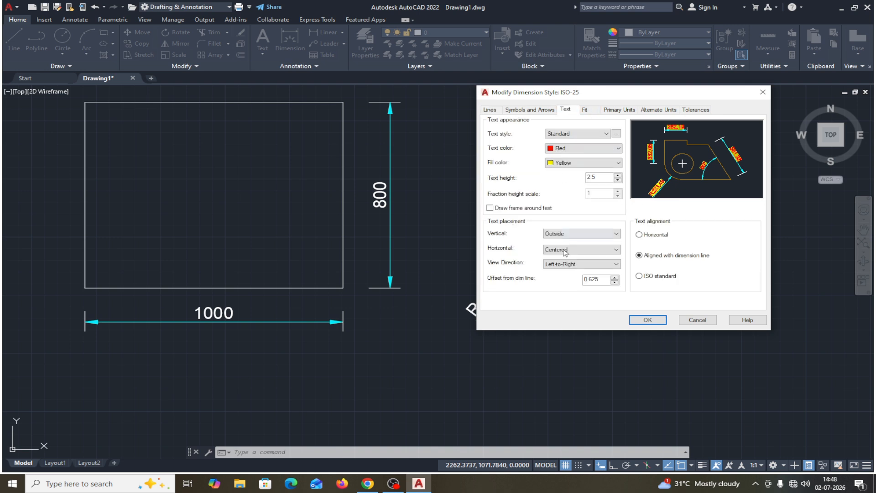
Try Horizontal text alignment with At Ext Line 1 and Over Ext Line 1 placement, then restore Centered and Aligned with dimension line
left_click(638, 236)
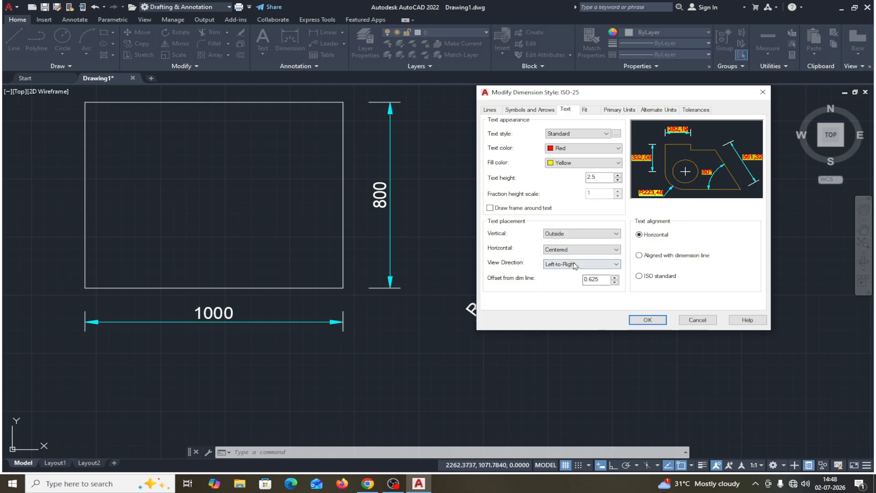
left_click(617, 250)
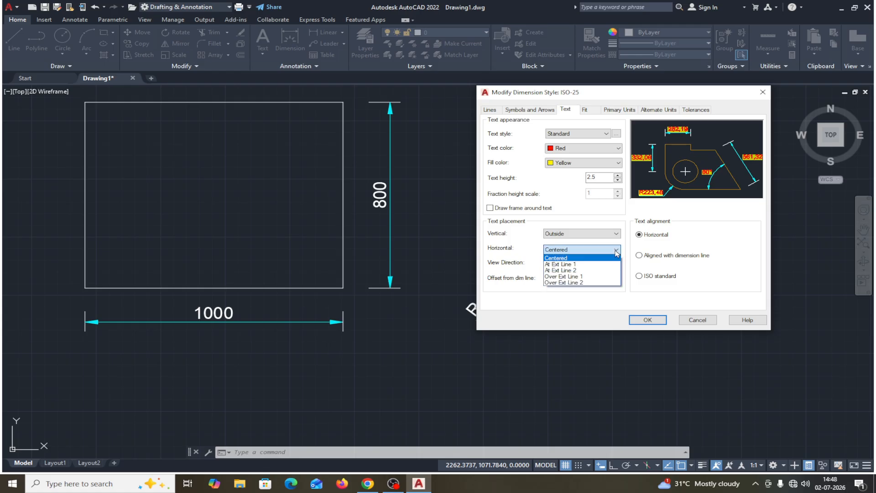
left_click(564, 264)
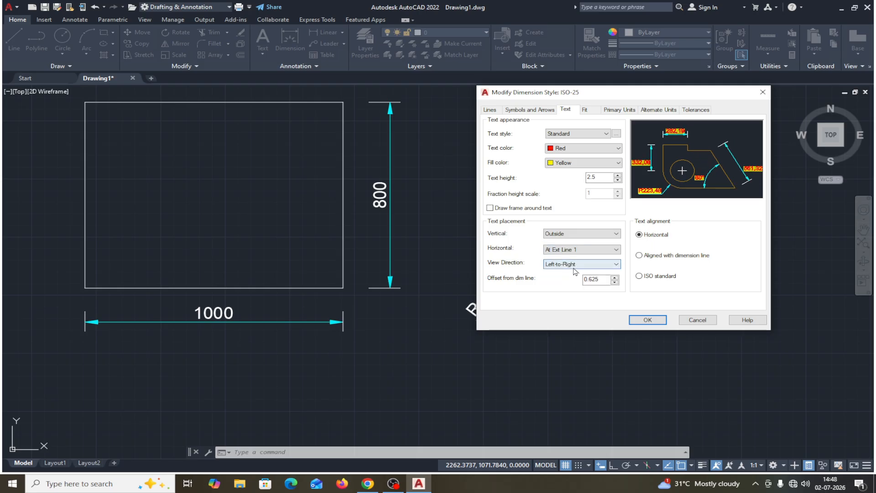
left_click(610, 254)
left_click(573, 277)
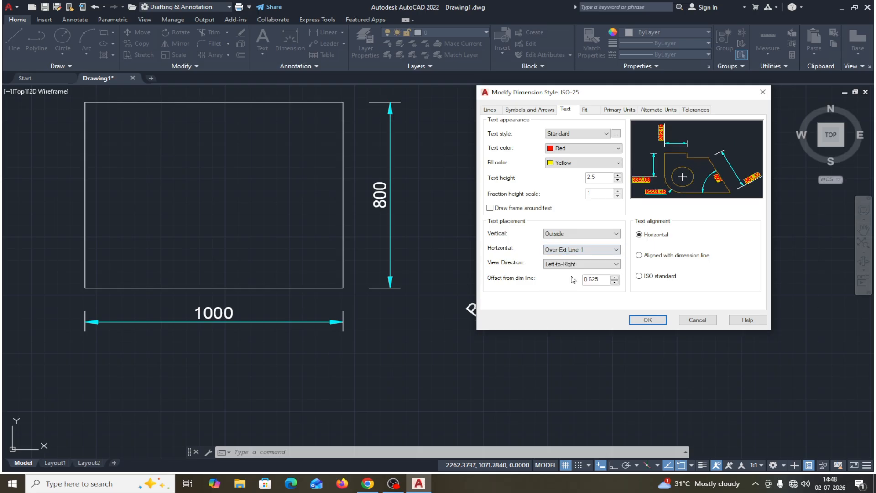
left_click(608, 250)
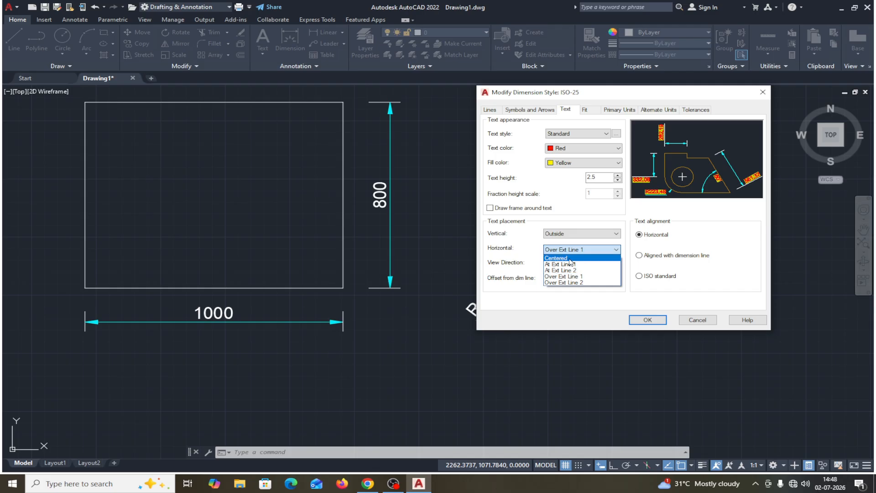
left_click(569, 260)
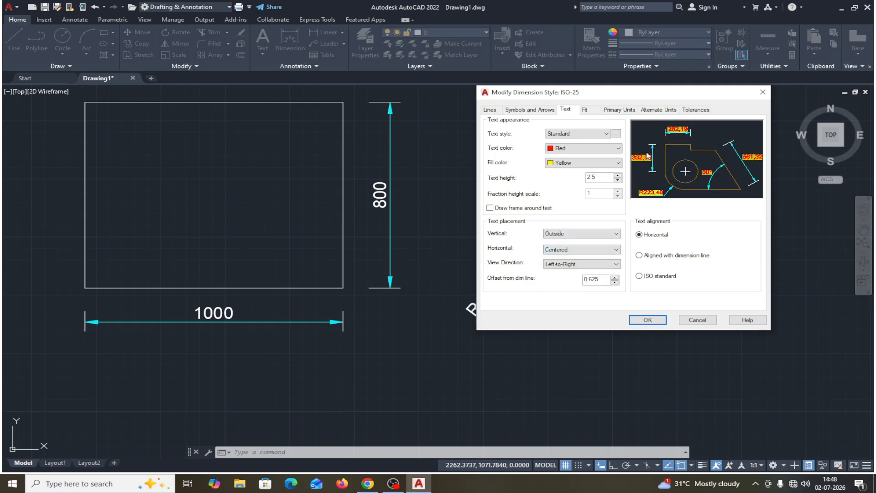
left_click(639, 255)
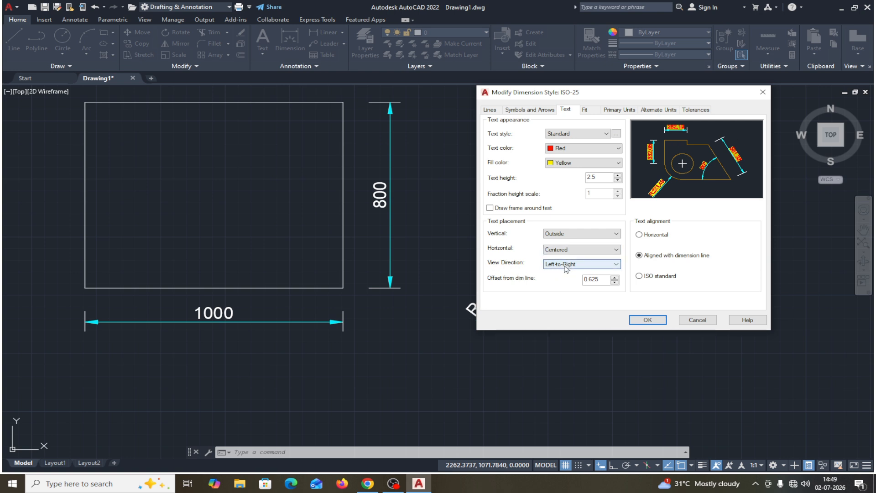
Try the Right-to-Left view direction for the dimension text and switch it back to Left-to-Right
left_click(589, 265)
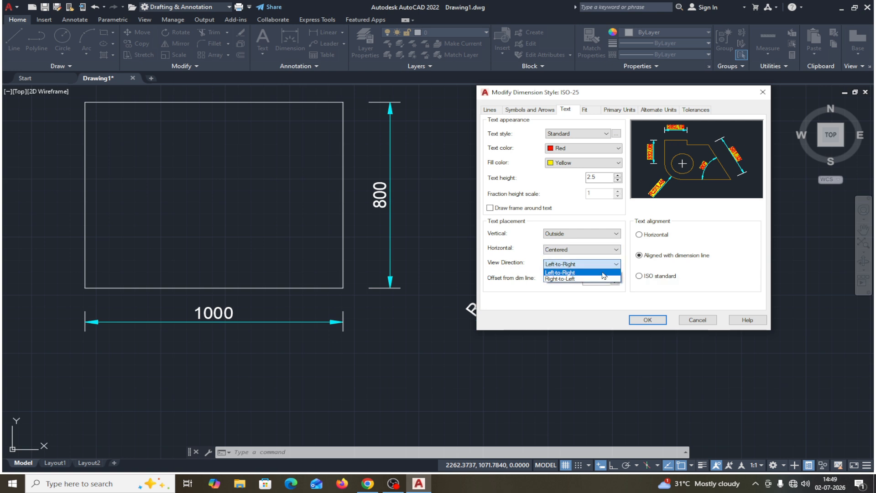
left_click(570, 278)
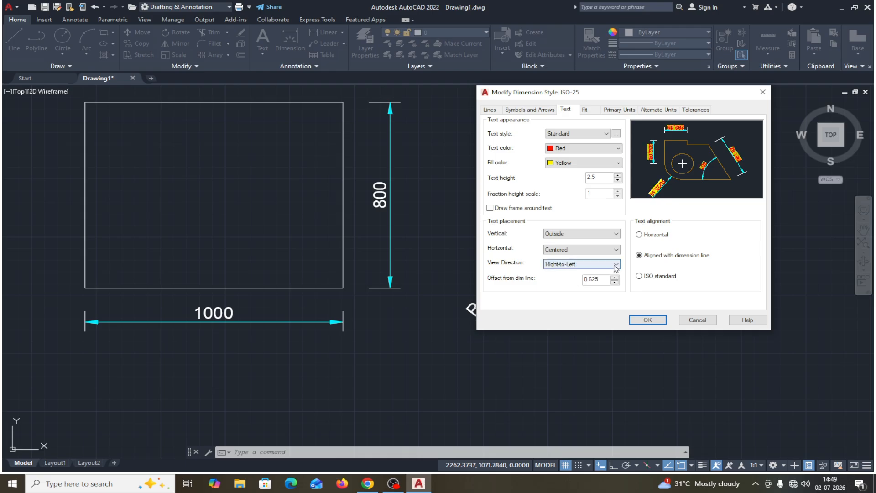
left_click(571, 265)
left_click(569, 273)
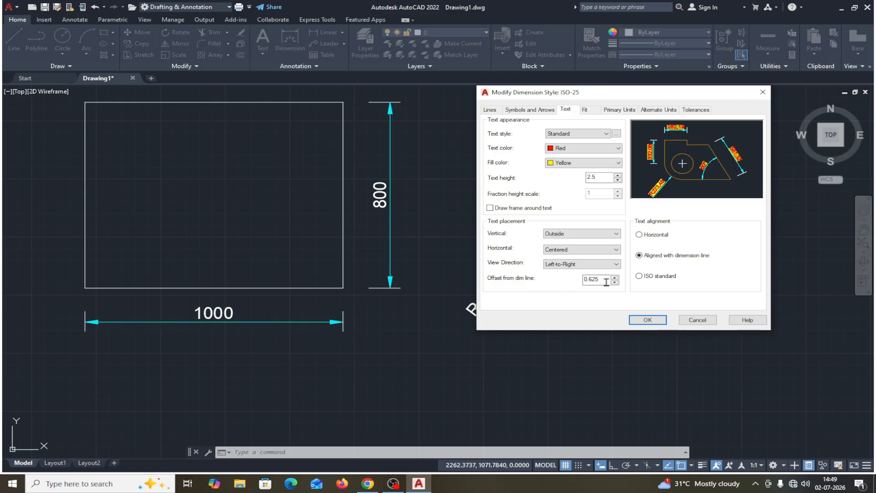
Set the text offset from the dimension line to 2 with ISO standard alignment, and apply the style to the drawing
left_click_drag(606, 282, 581, 282)
type("2")
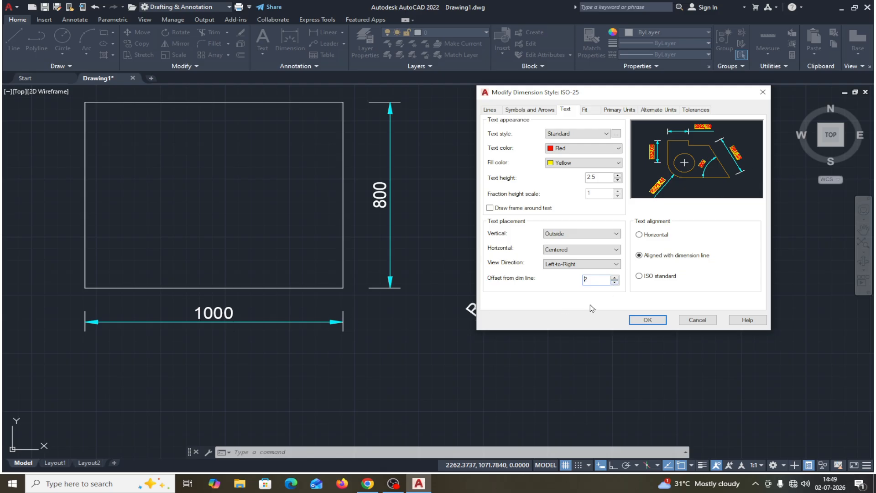
left_click(639, 277)
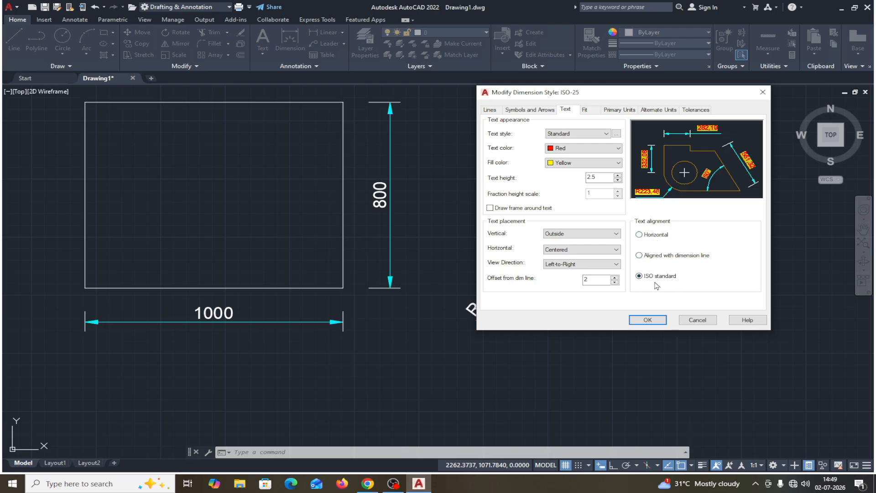
left_click(647, 320)
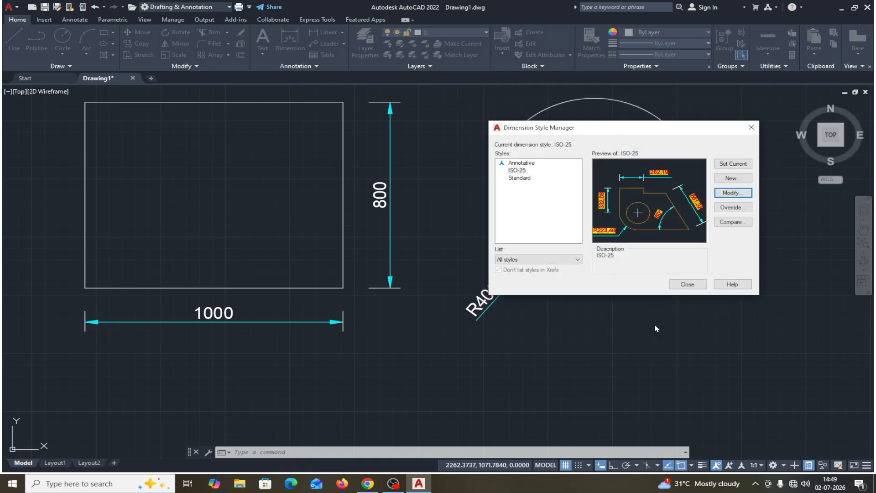
left_click(687, 284)
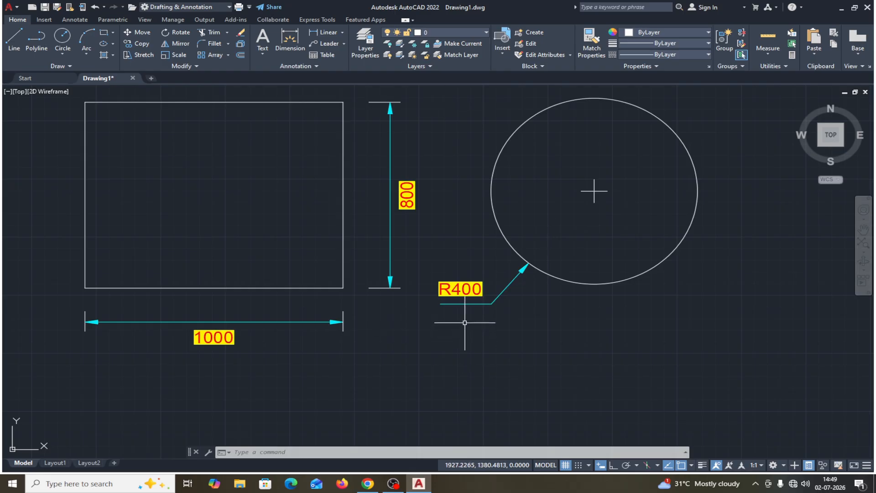
Modify the ISO-25 dimension style's text appearance, setting the fill color to None and the text color to ByLayer
type("D")
key("Return")
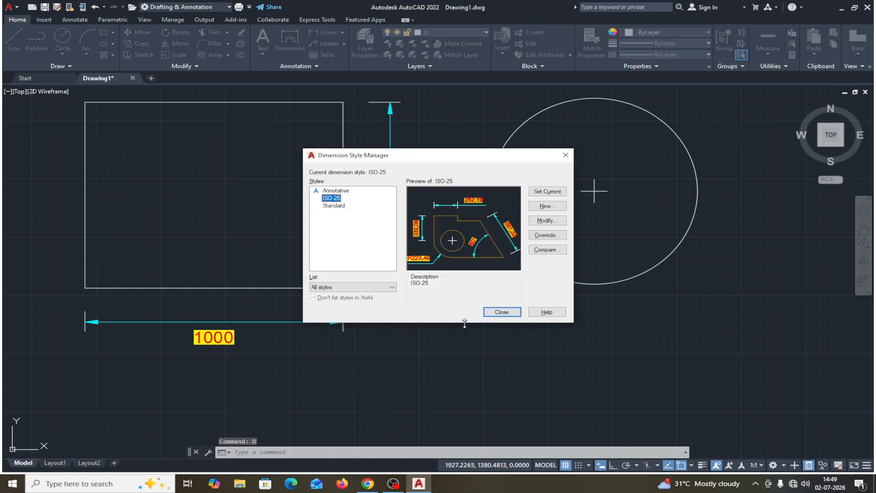
left_click_drag(522, 159, 750, 137)
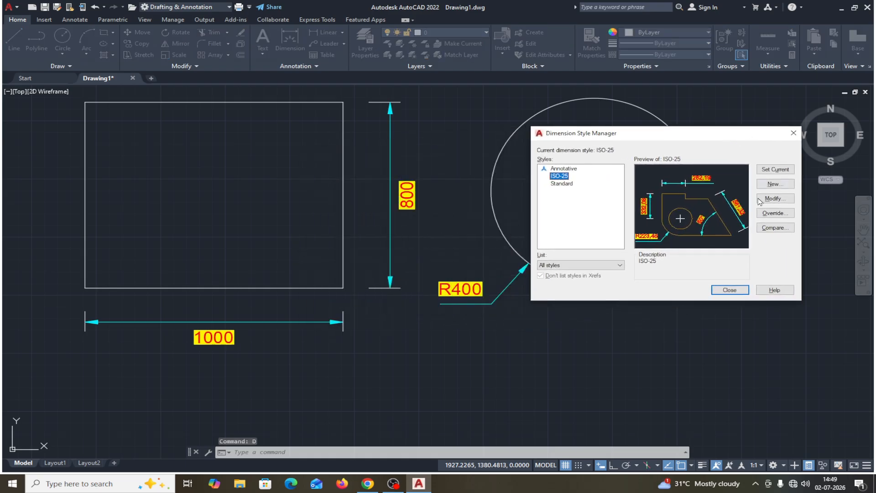
left_click(771, 199)
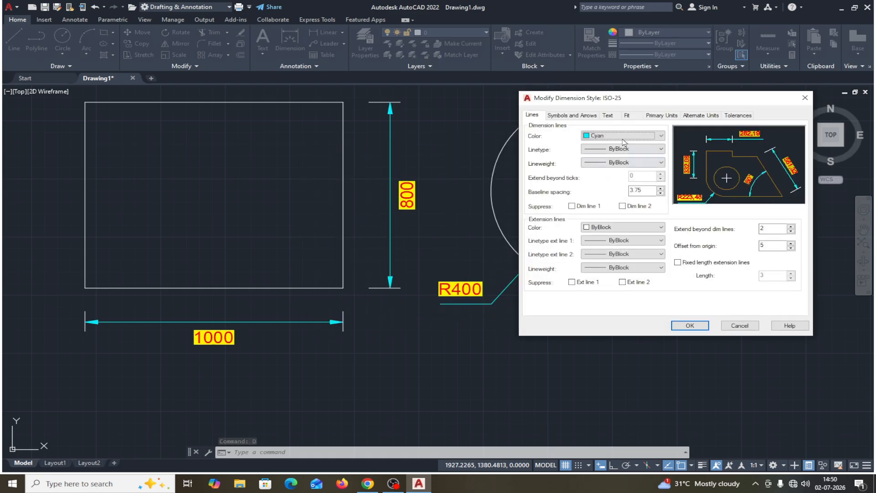
left_click(611, 117)
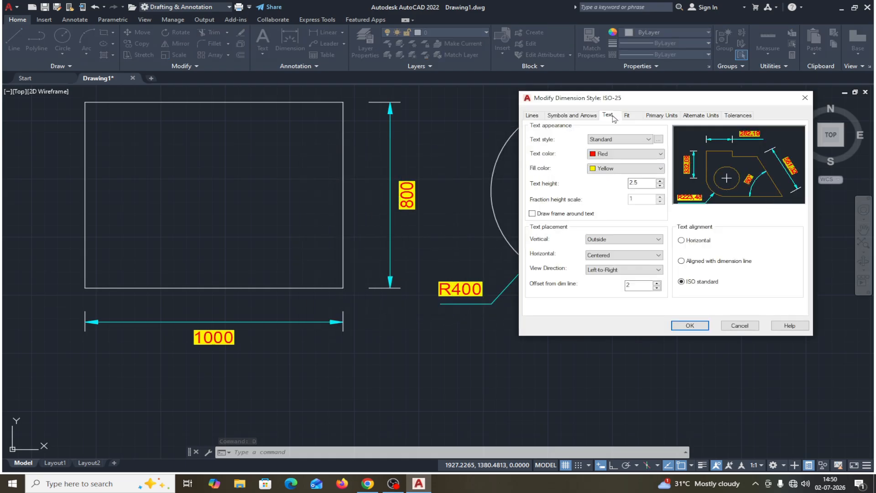
left_click(660, 169)
left_click(607, 178)
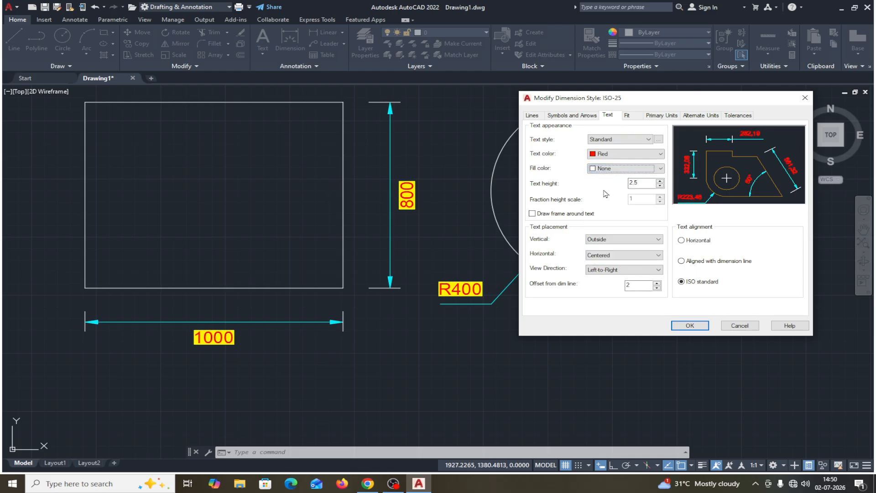
left_click(615, 155)
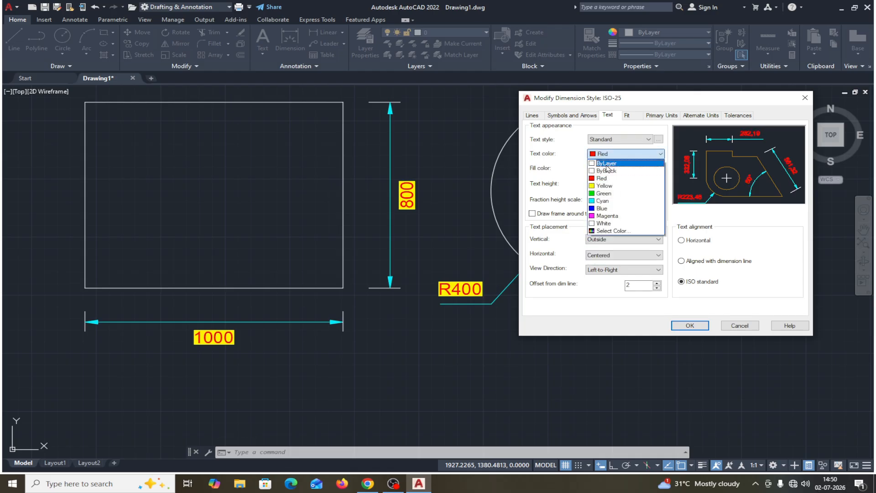
left_click(607, 163)
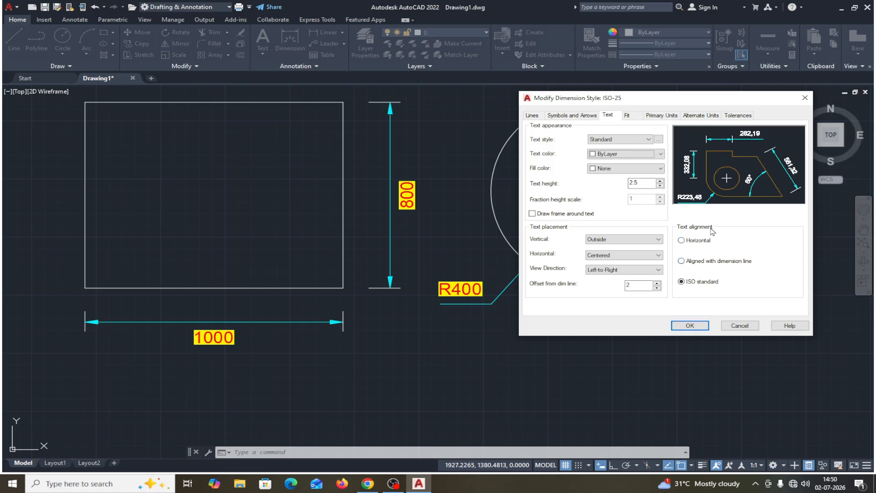
Try Horizontal and Aligned with dimension line text alignment, and restore ISO standard
left_click(682, 241)
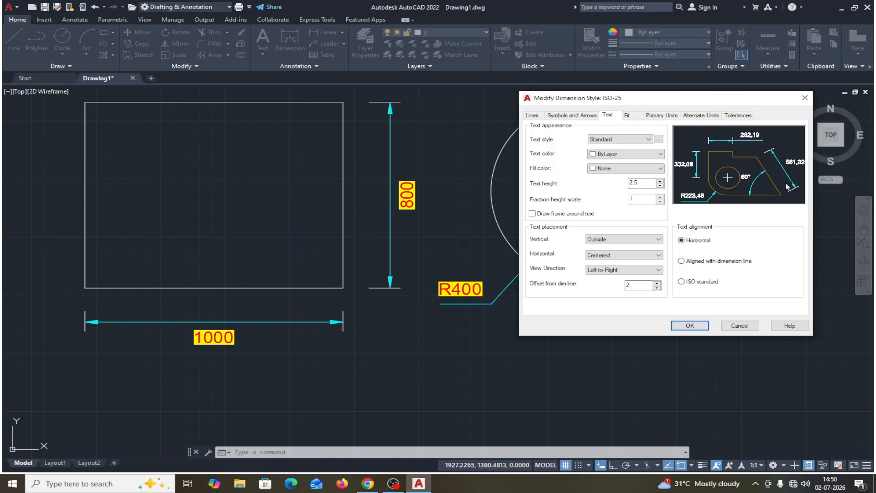
left_click(680, 261)
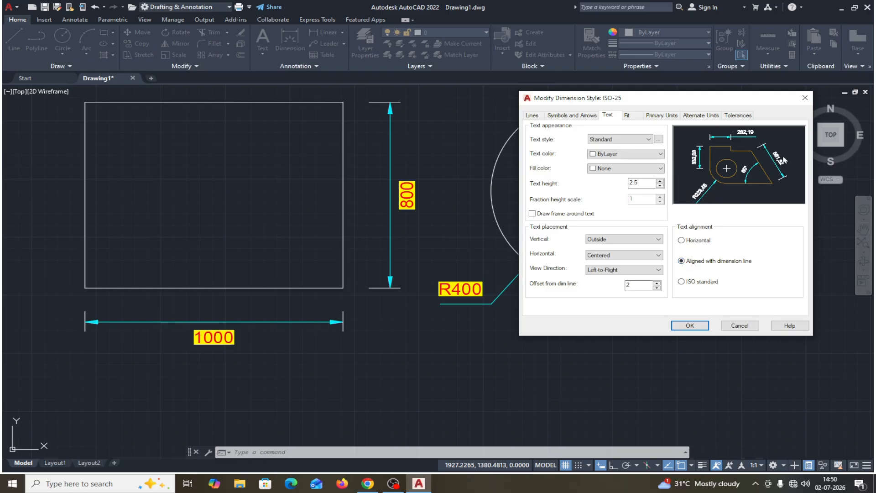
left_click(681, 282)
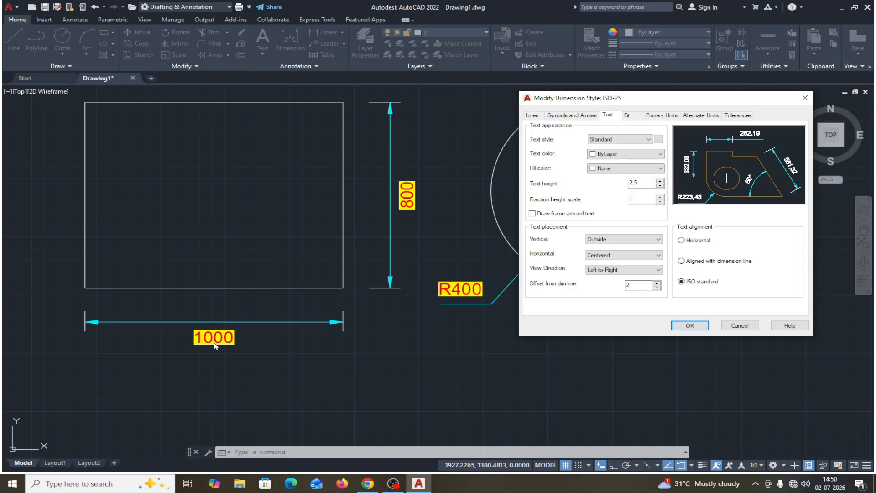
Set the text offset from the dimension line to 5 and apply the modified ISO-25 style to the drawing
double_click(632, 285)
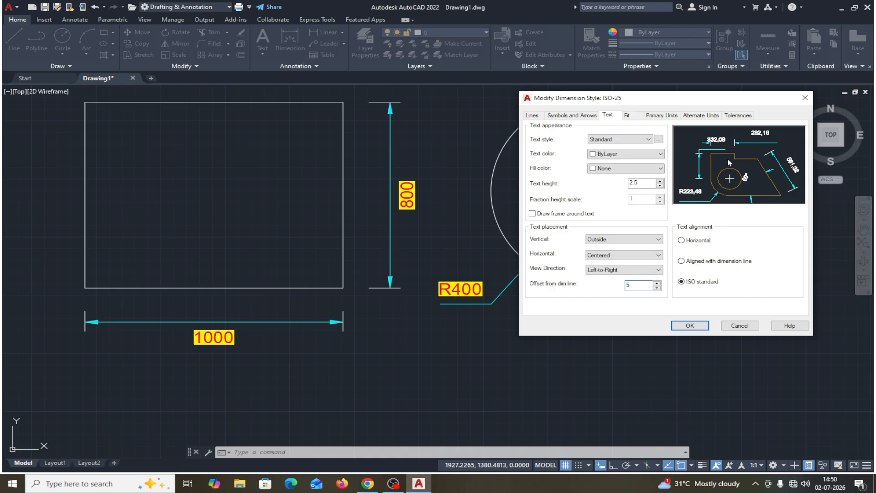
left_click(689, 326)
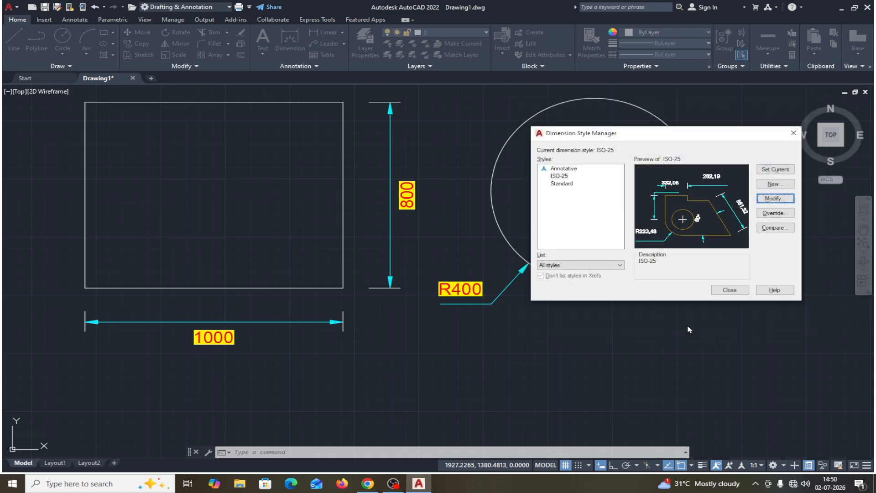
left_click(732, 290)
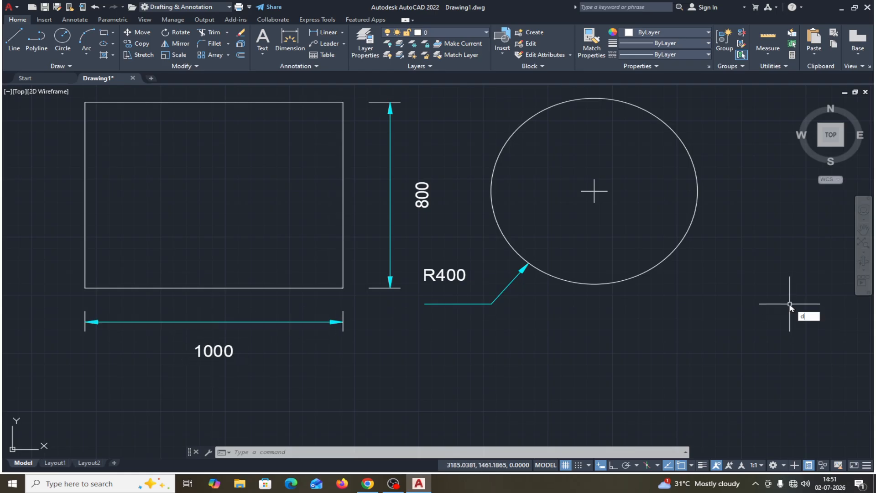
Change the ISO-25 text offset from the dimension line to 1 and apply the style to the drawing
type("d")
key("Return")
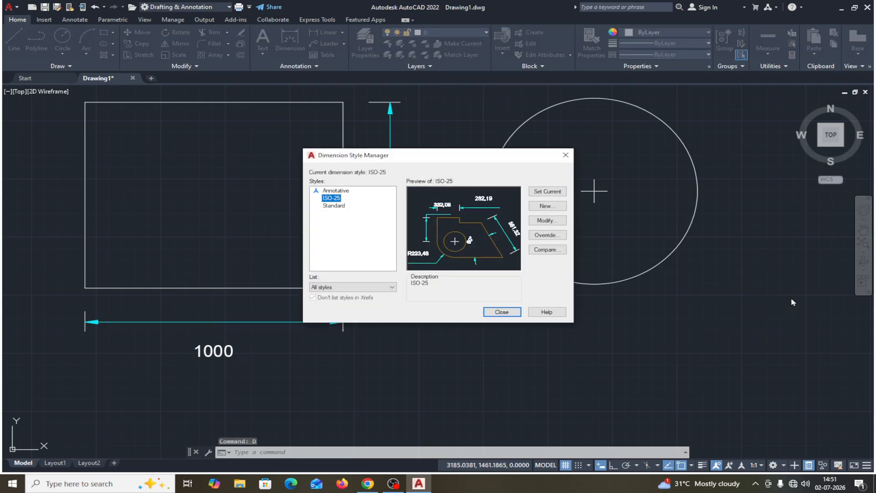
left_click(554, 223)
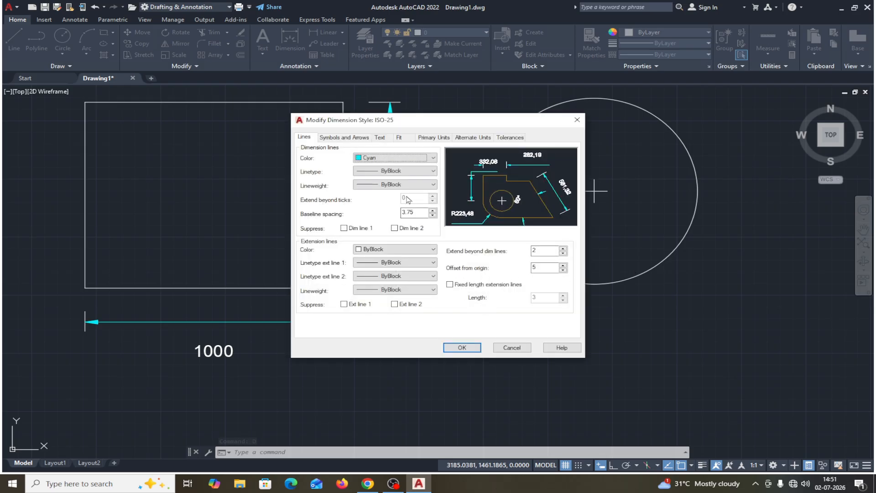
left_click(381, 137)
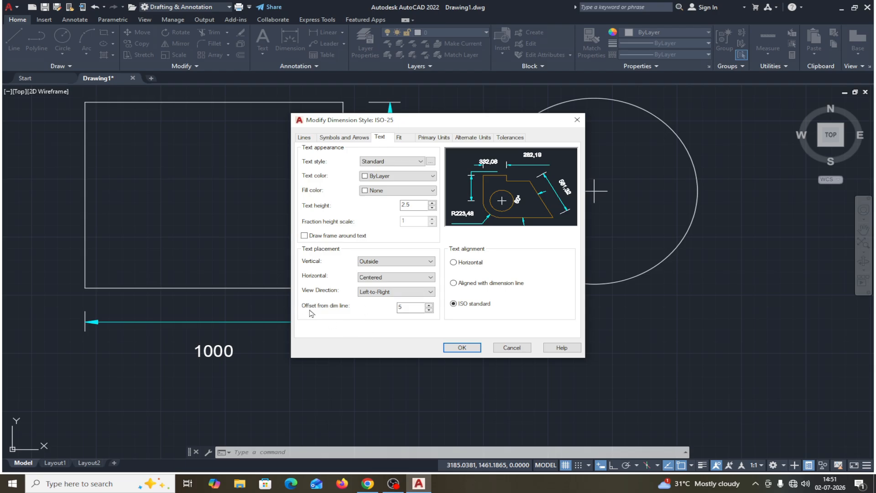
double_click(404, 307)
type("1")
left_click(458, 347)
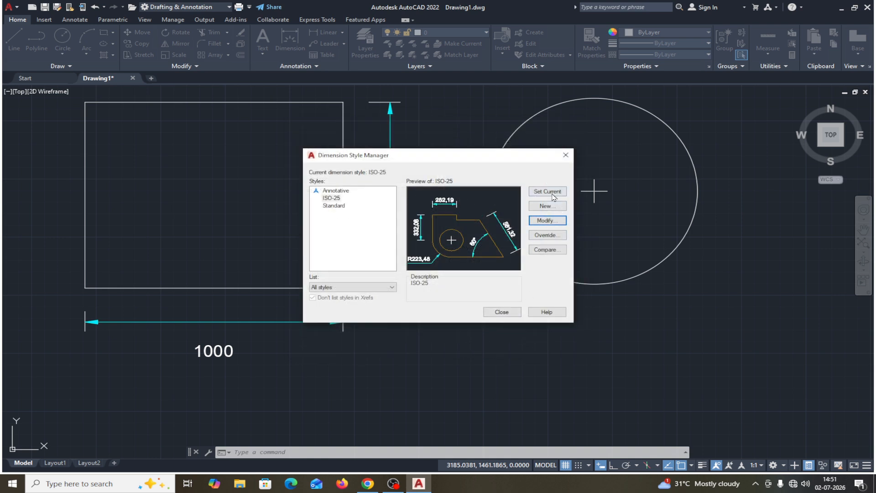
left_click(501, 312)
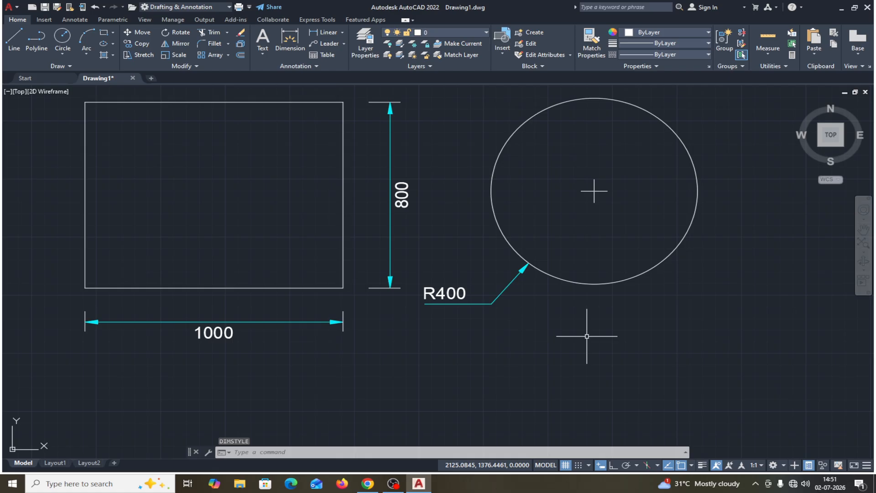
Open ISO-25's fit settings, try the Draw dim line between ext lines option, and turn it back off
type("d")
key("Return")
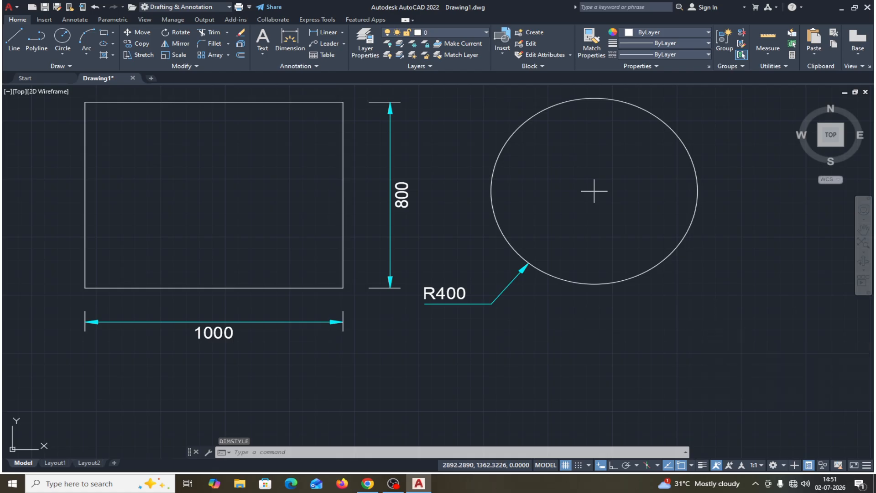
left_click(547, 220)
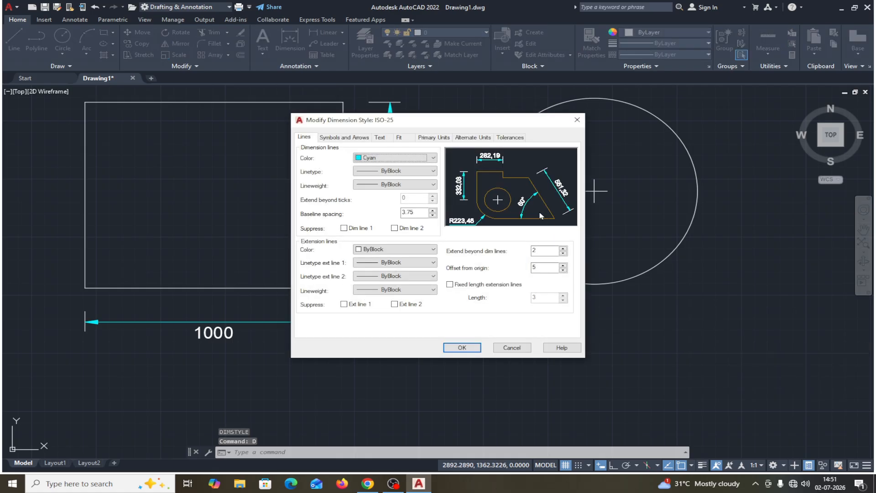
left_click(404, 142)
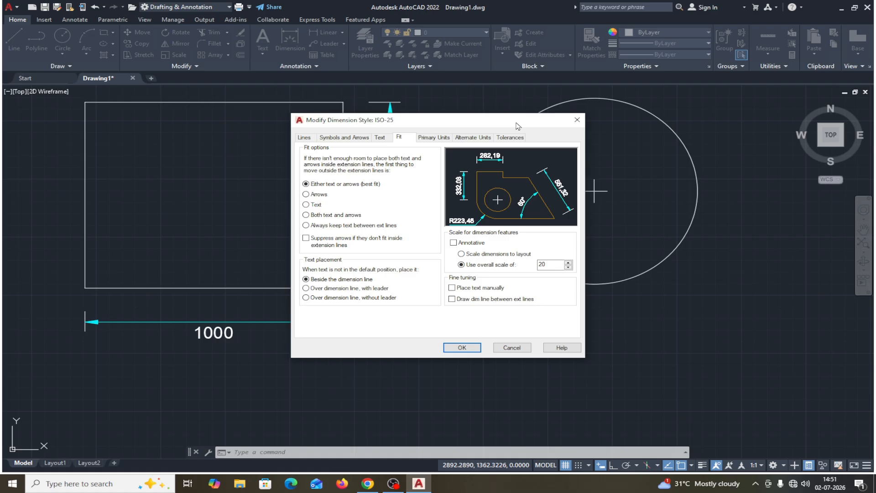
left_click_drag(518, 126, 365, 120)
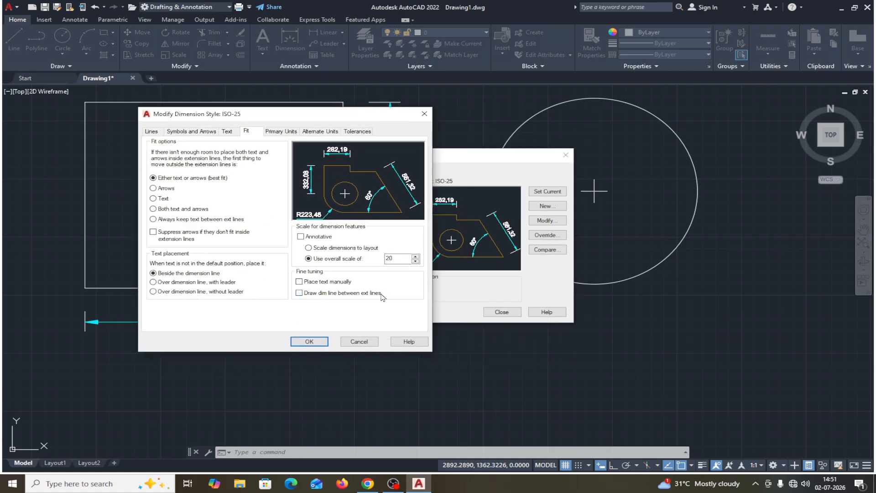
left_click(299, 292)
left_click(300, 294)
left_click(319, 342)
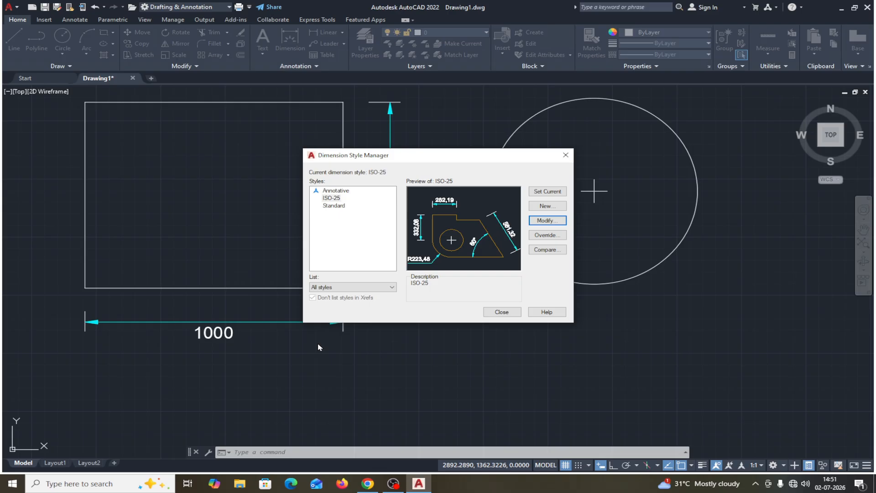
Open ISO-25's primary units, try the Engineering and Architectural linear unit formats, and return to Decimal
left_click(547, 221)
left_click(433, 138)
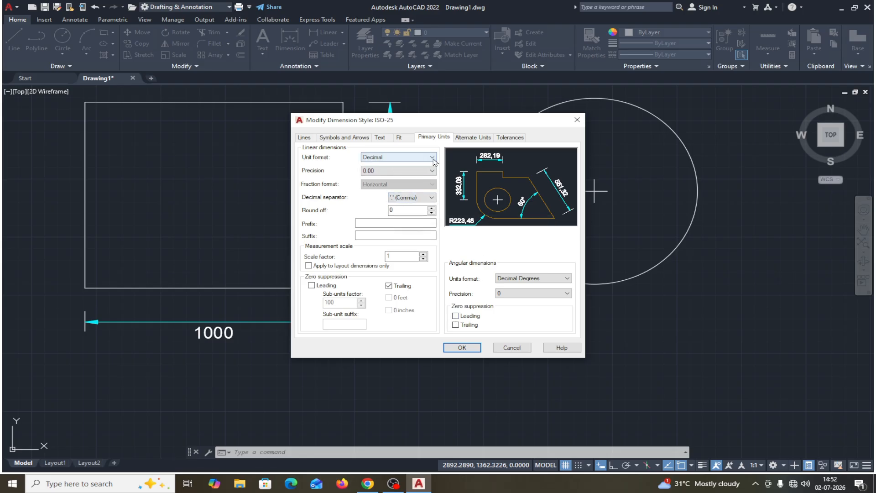
left_click(408, 158)
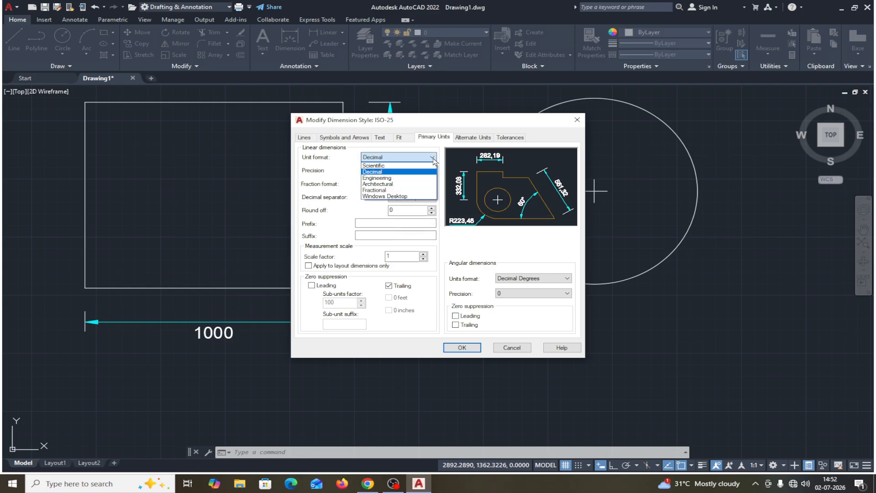
left_click(386, 179)
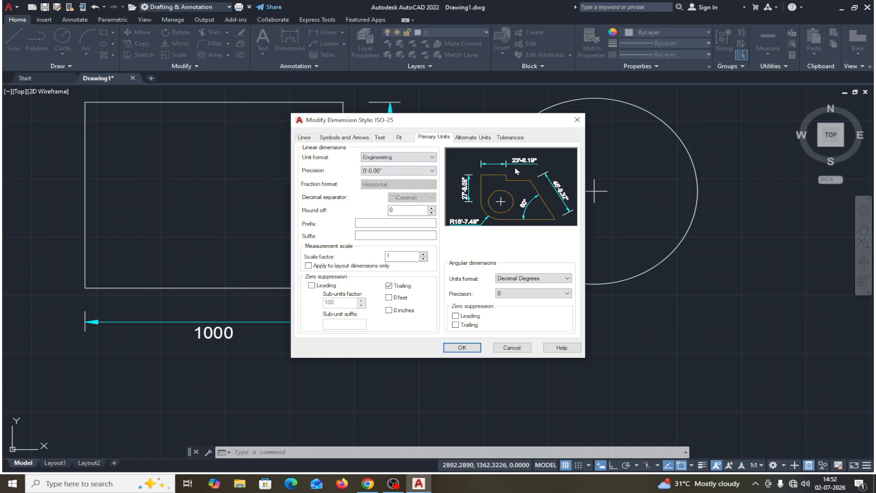
left_click(431, 172)
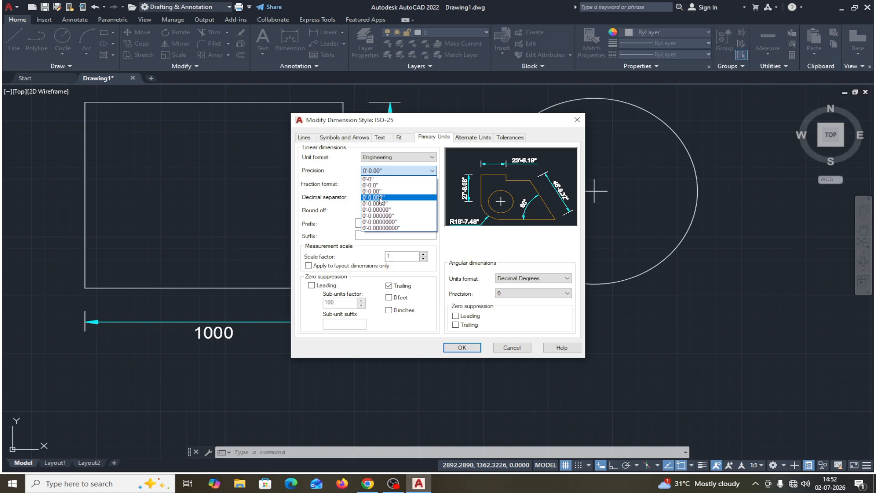
left_click(433, 159)
left_click(433, 159)
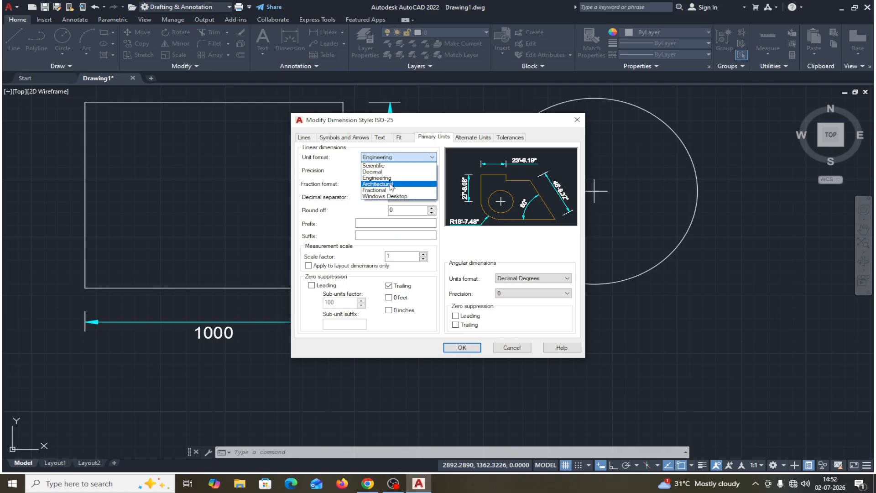
left_click(392, 185)
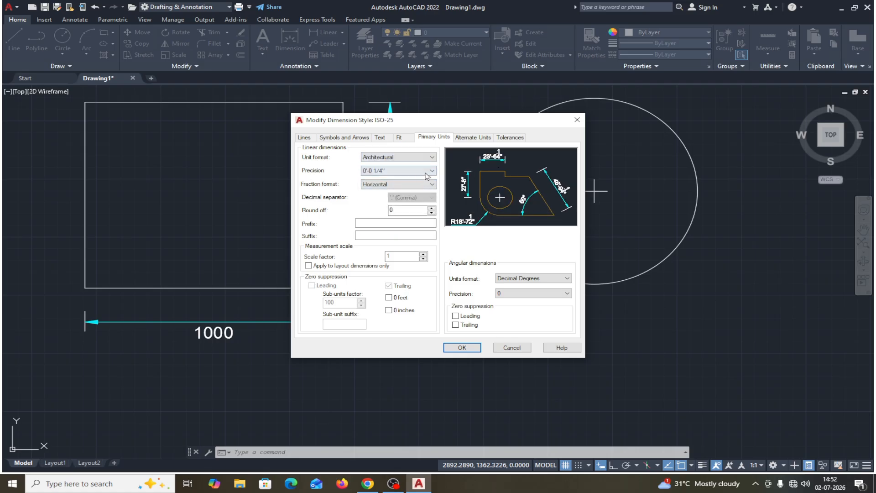
left_click(432, 157)
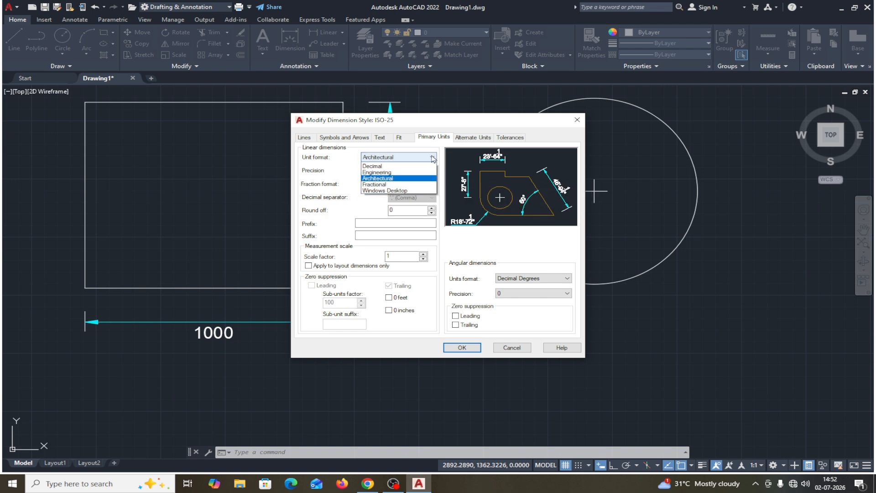
left_click(382, 166)
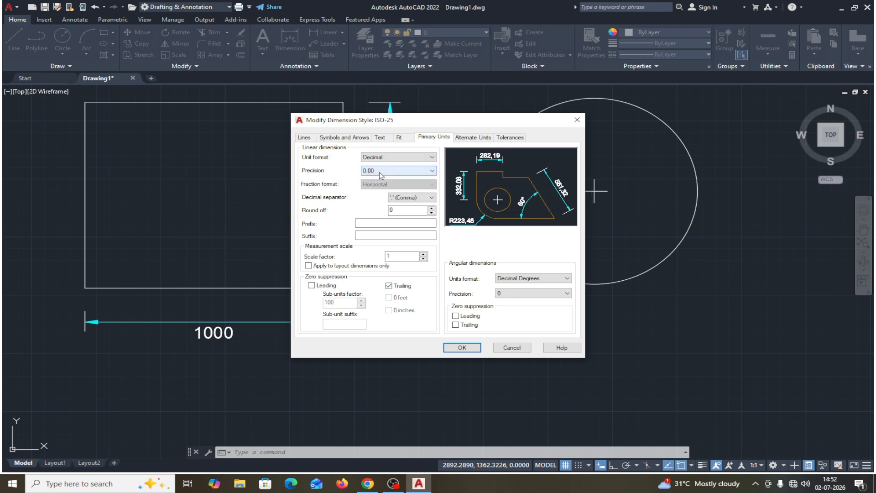
Try the Scientific unit format for linear dimensions and switch it back to Decimal
left_click(383, 157)
left_click(385, 168)
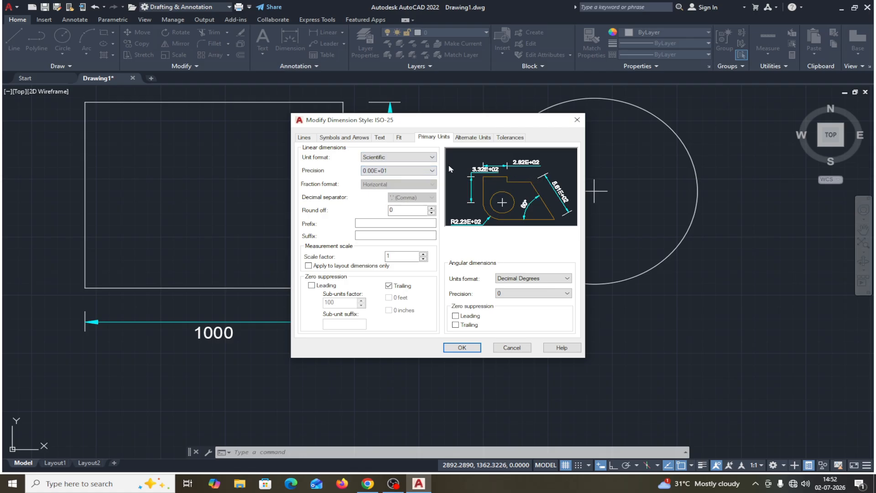
left_click(397, 157)
left_click(372, 171)
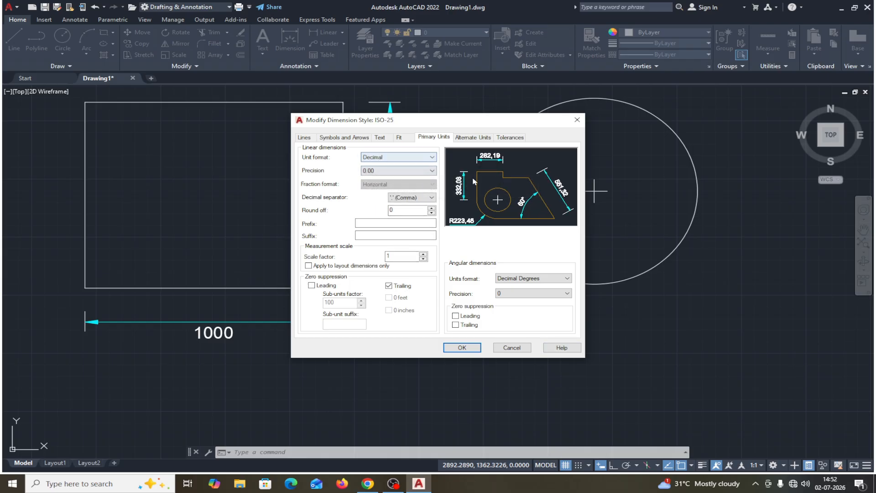
Set the decimal separator for linear dimensions to Period
left_click_drag(455, 122, 504, 124)
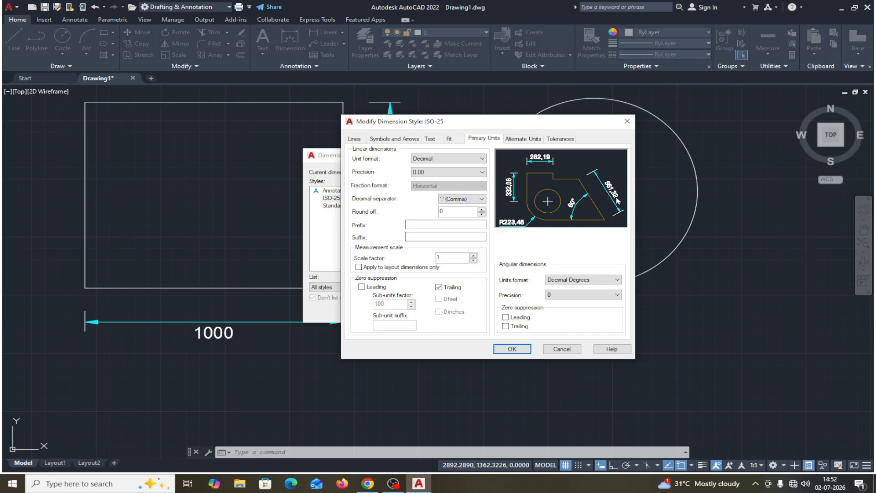
left_click(483, 200)
left_click(456, 207)
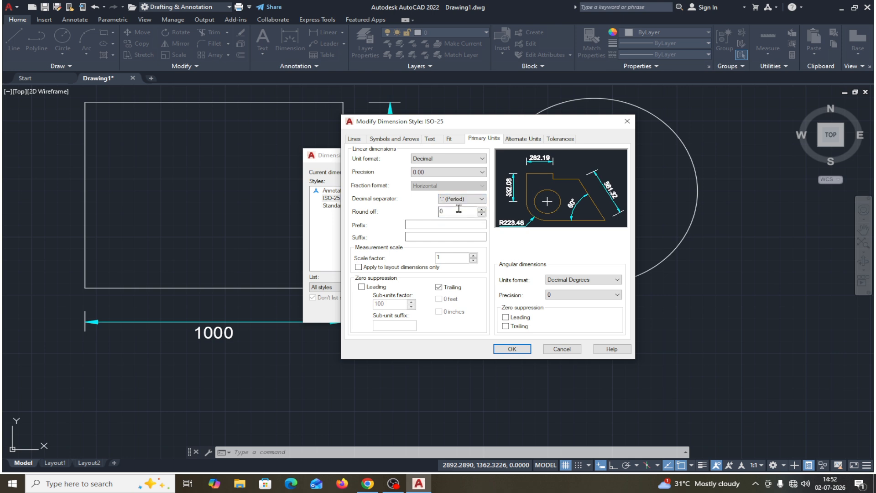
Try another decimal separator and return to Period, then apply the changes and make ISO-25 the current dimension style
left_click(481, 199)
left_click(460, 221)
left_click(481, 199)
left_click(458, 208)
left_click(505, 349)
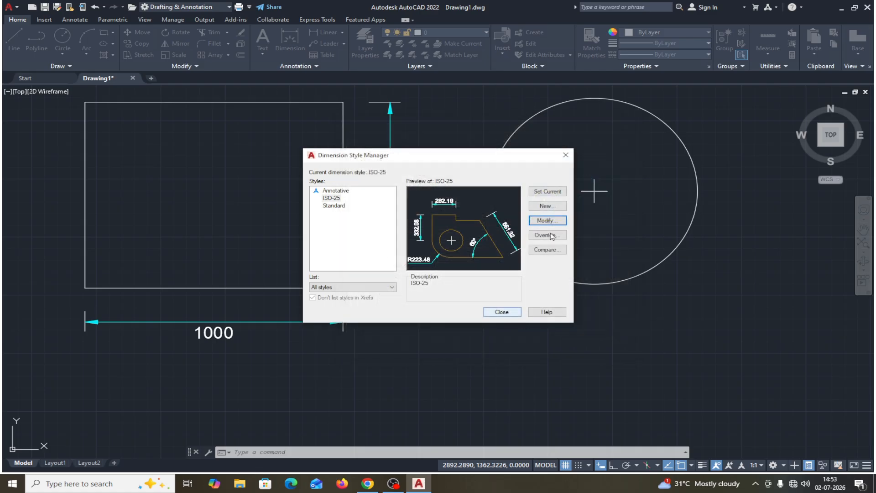
left_click(556, 191)
left_click(501, 312)
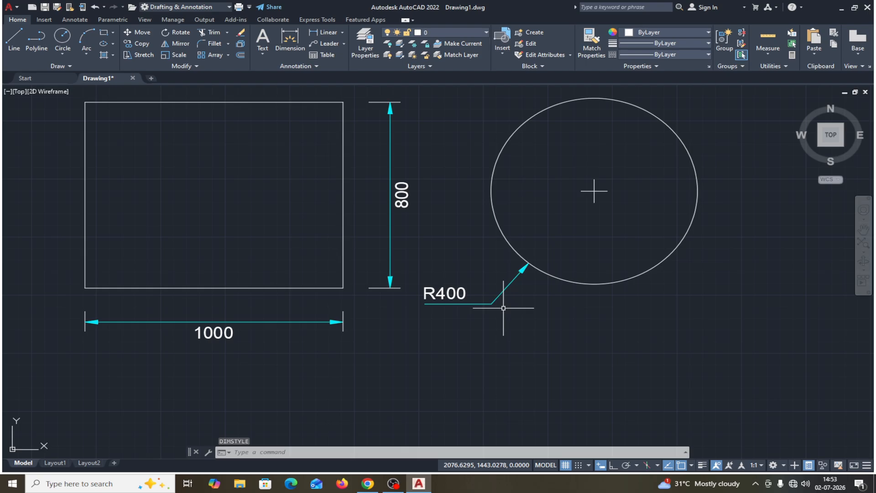
Add a vertical linear dimension to the rectangle's left side, placed just outside the edge
left_click(340, 32)
left_click(85, 102)
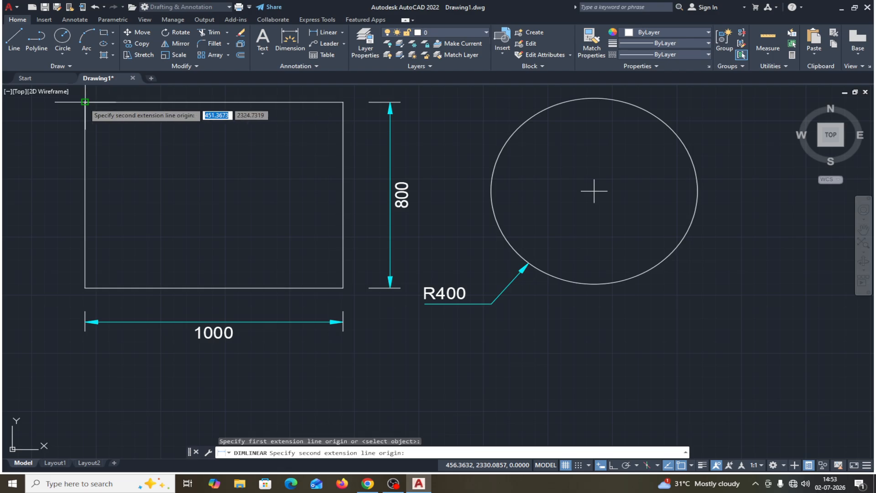
left_click(85, 287)
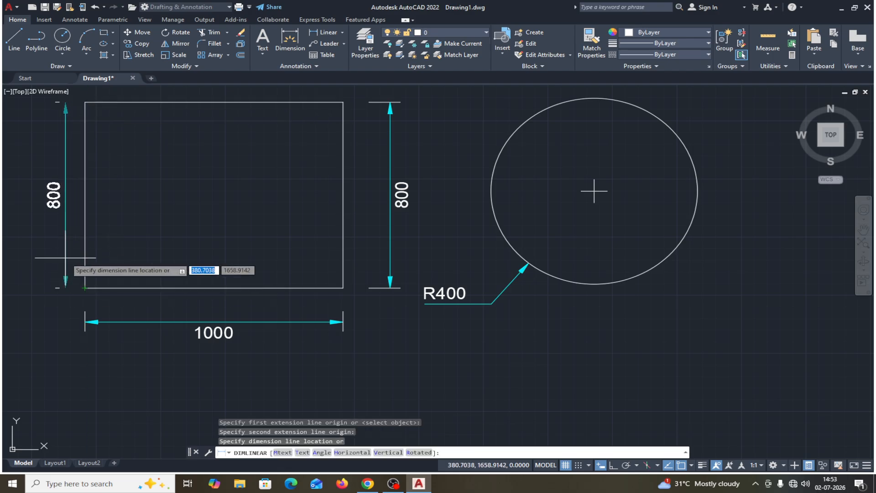
left_click(65, 257)
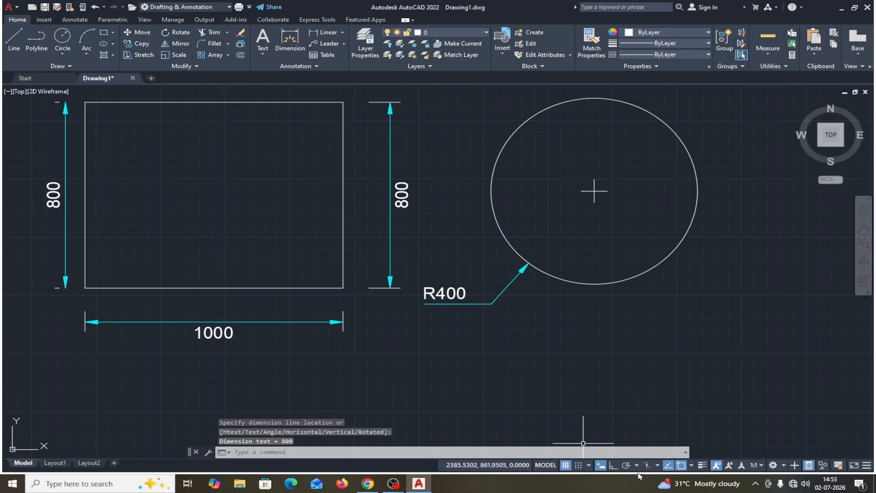
Add a second radius dimension to the circle, with its text outside the circle above the existing radius dimension
left_click(342, 33)
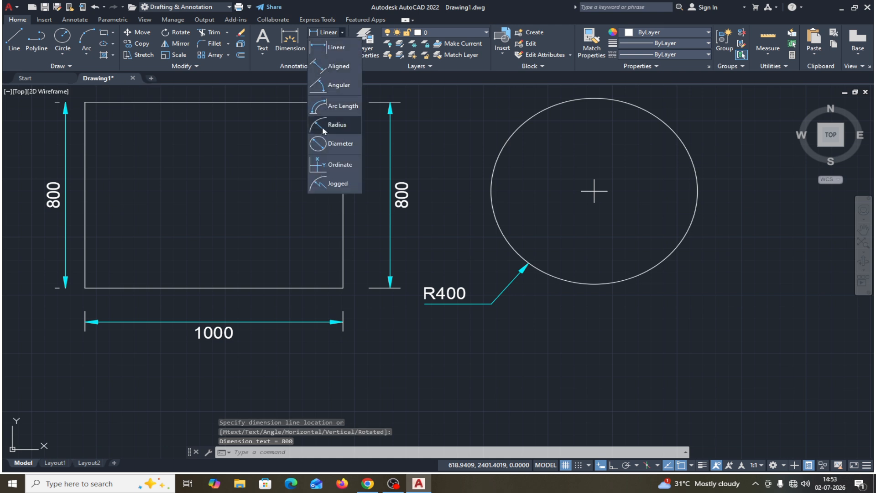
left_click(337, 125)
left_click(495, 223)
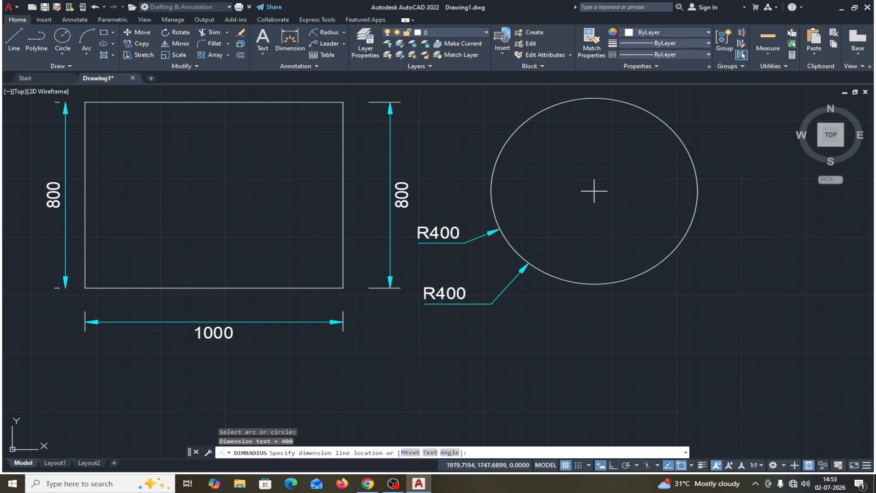
left_click(491, 303)
Modify ISO-25's primary units to use the prefix "a" and the suffix "b" for linear dimensions
type("d")
key("Return")
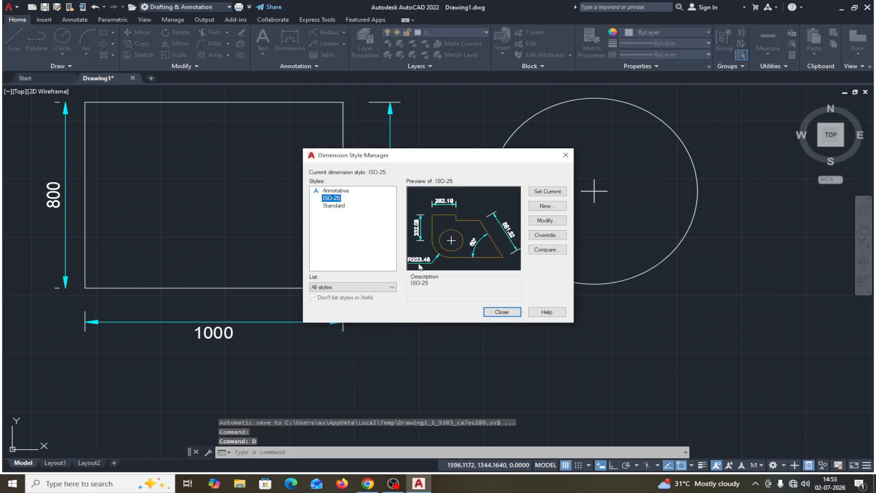
left_click(543, 221)
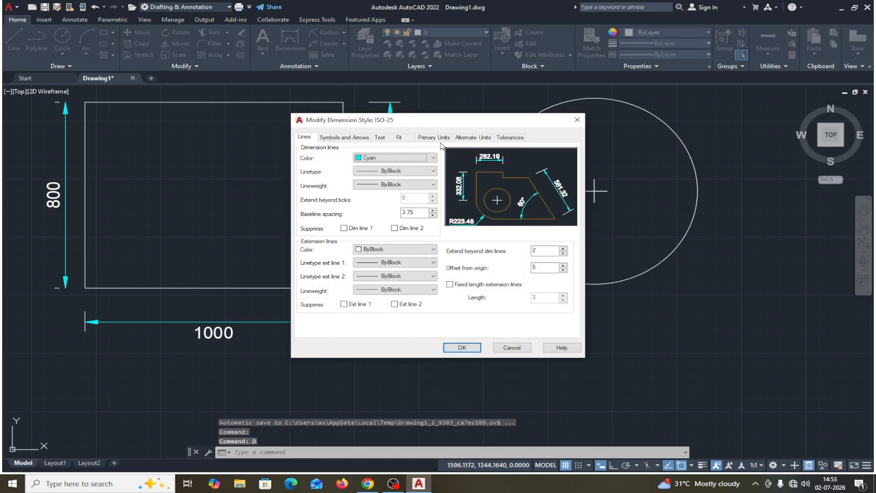
left_click(433, 137)
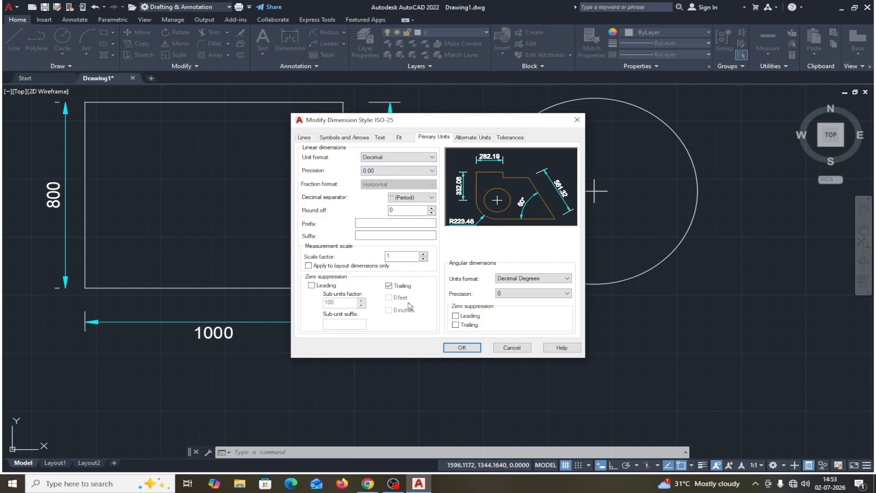
left_click(371, 223)
type("a")
left_click(373, 235)
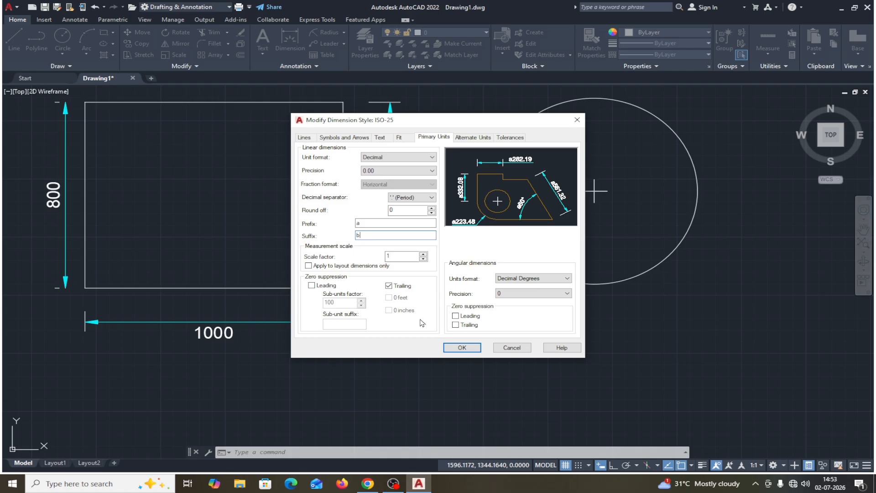
key("Return")
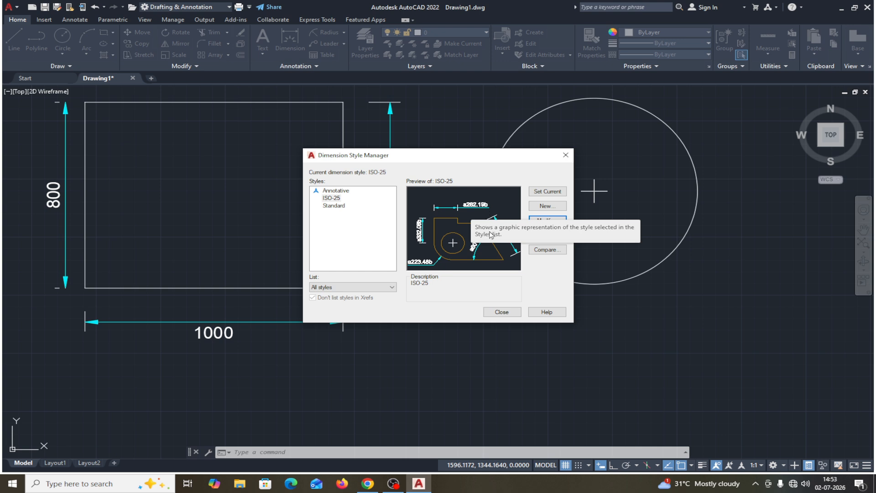
Turn on trailing zero suppression for ISO-25's angular dimensions and apply the style to the drawing
left_click(555, 222)
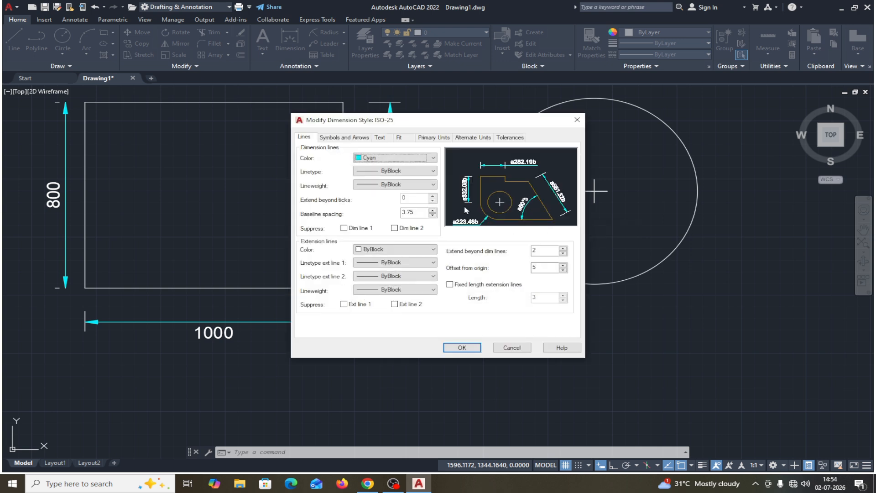
left_click(435, 137)
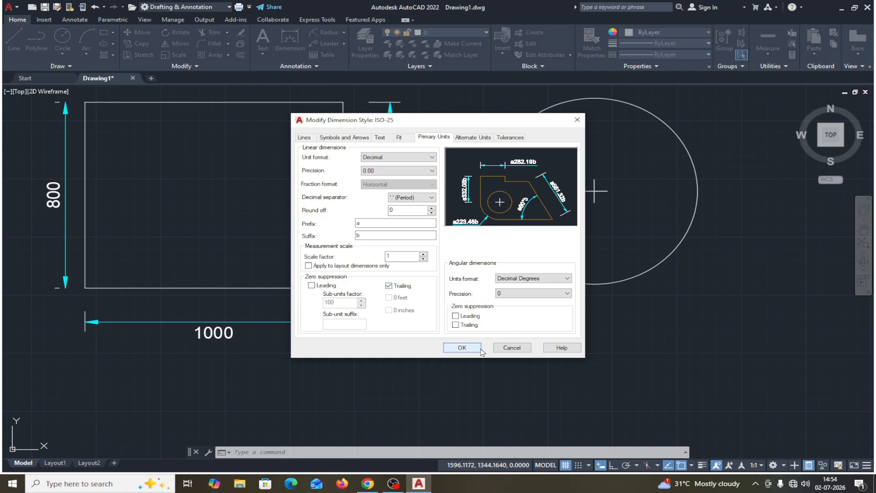
left_click(455, 326)
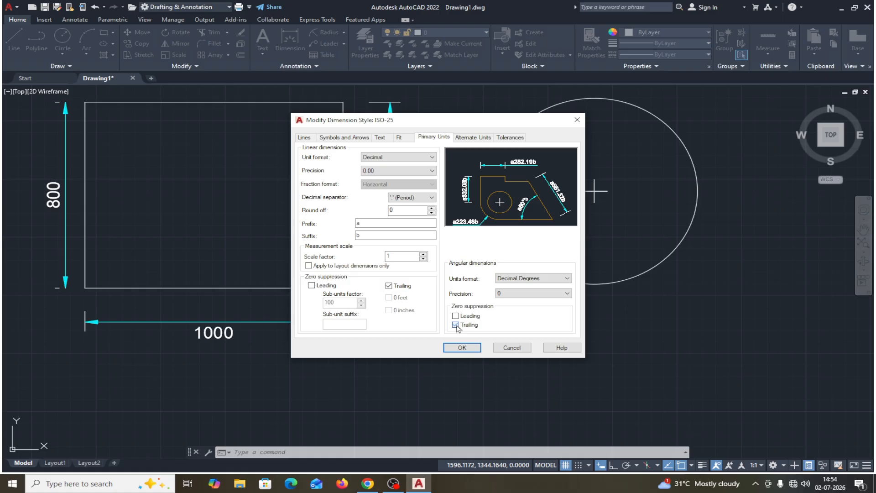
left_click(461, 346)
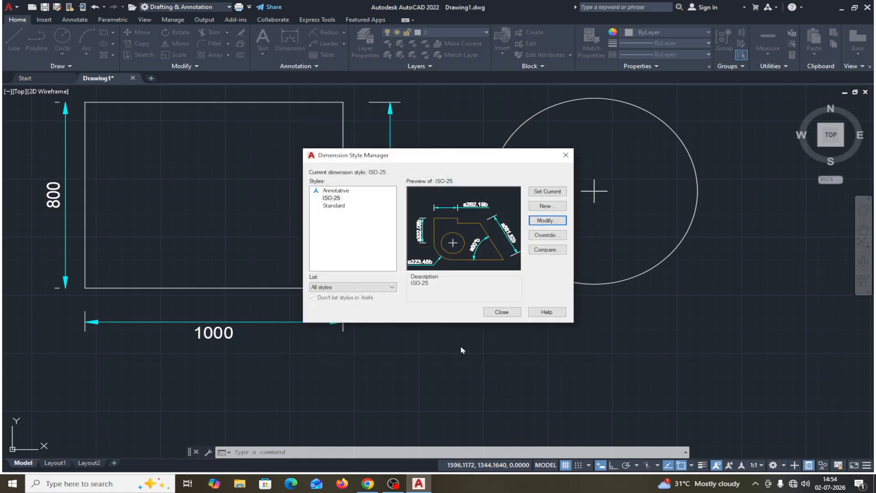
left_click(501, 312)
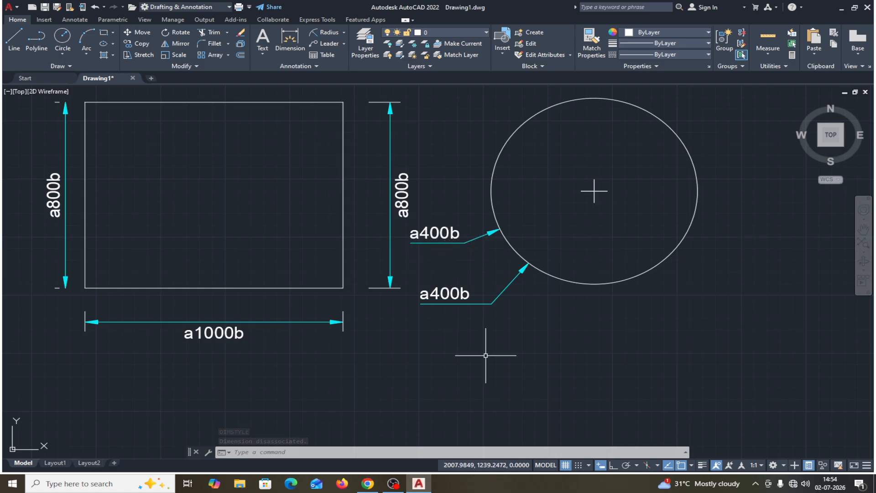
Reopen ISO-25's primary units and clear the linear dimension prefix and suffix
type("d")
key("Return")
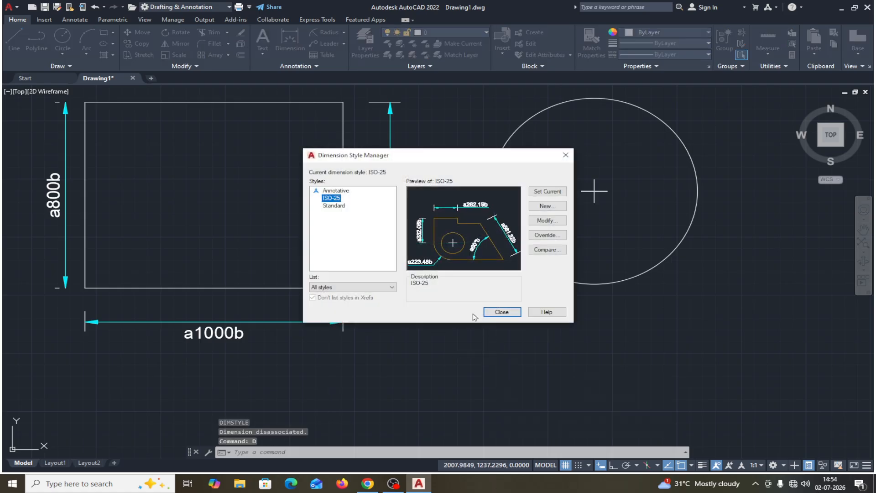
left_click(545, 220)
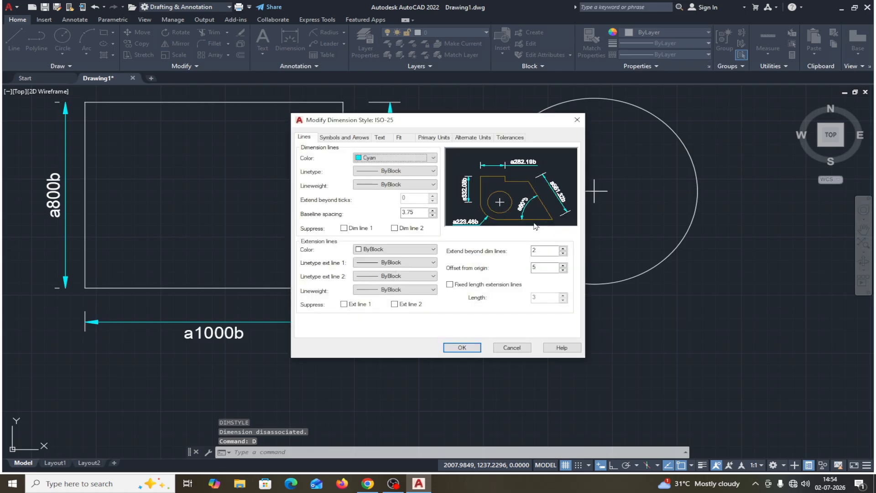
left_click(433, 136)
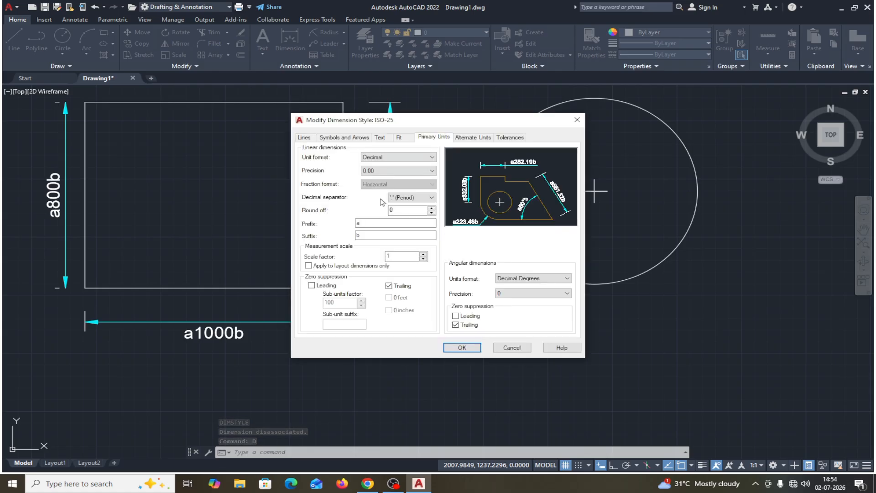
double_click(363, 225)
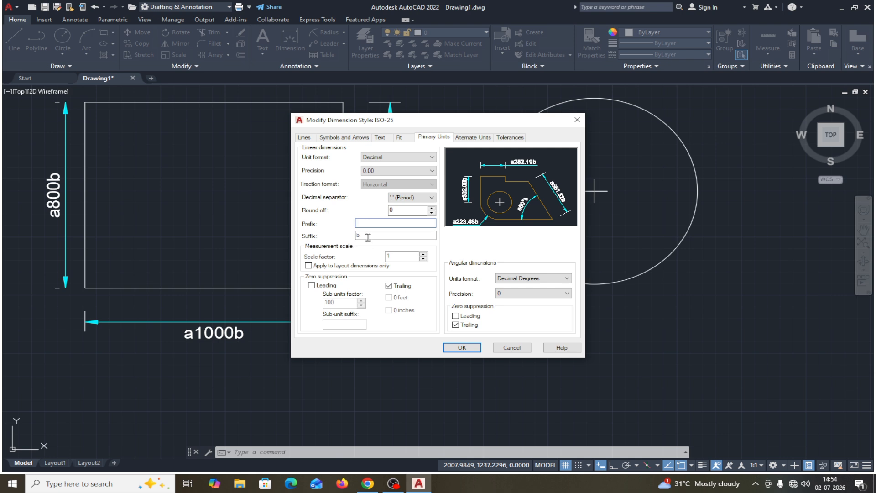
double_click(360, 235)
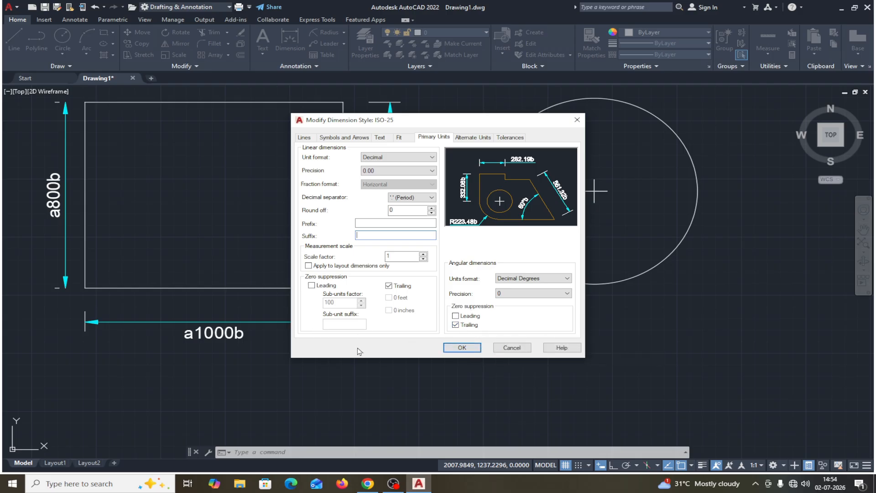
Display alternate units in ISO-25, using the Engineering unit format with 0'-0" precision
left_click(467, 137)
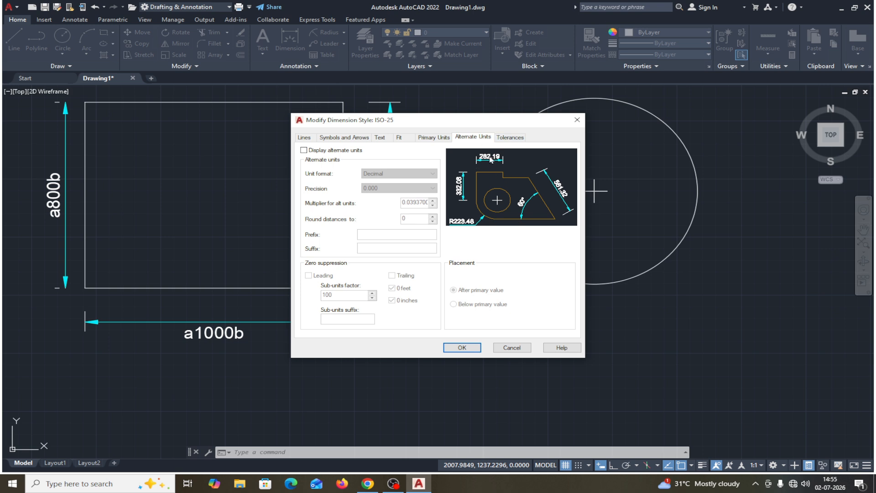
left_click(303, 151)
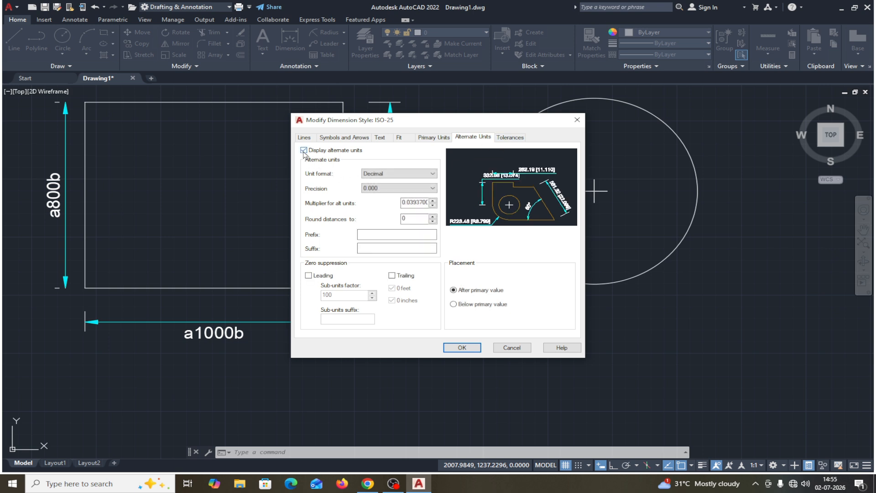
left_click(432, 174)
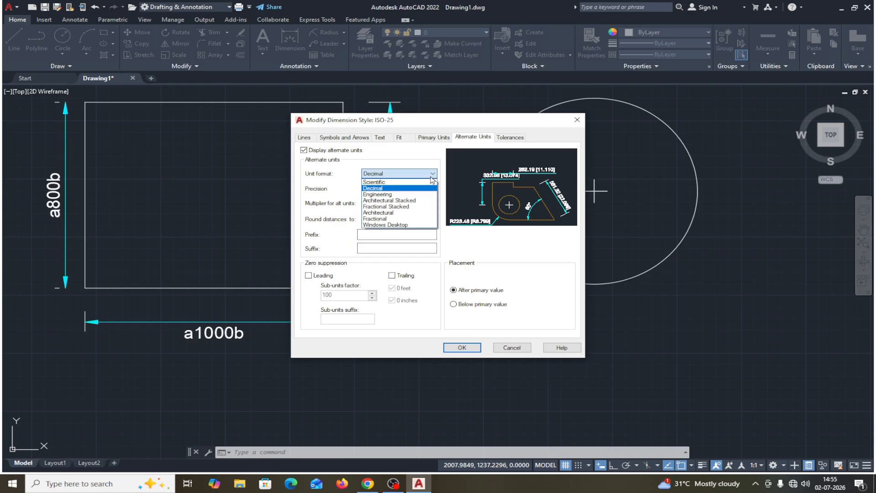
left_click(387, 194)
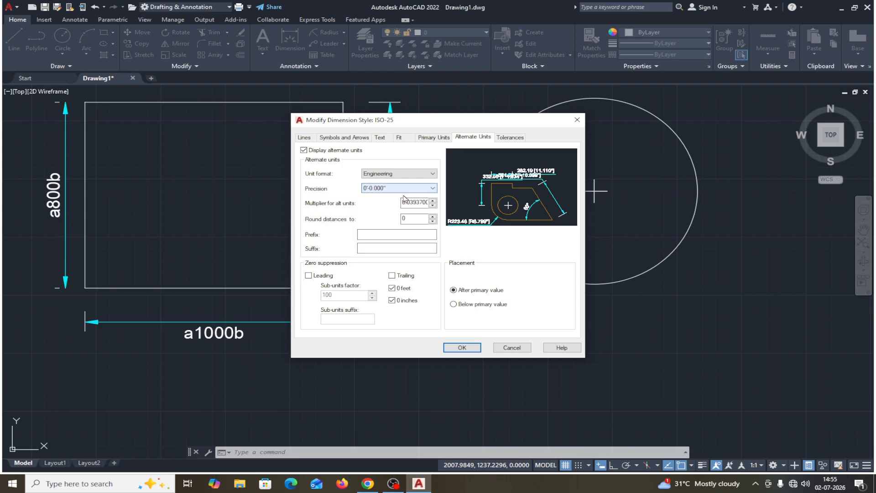
left_click(434, 191)
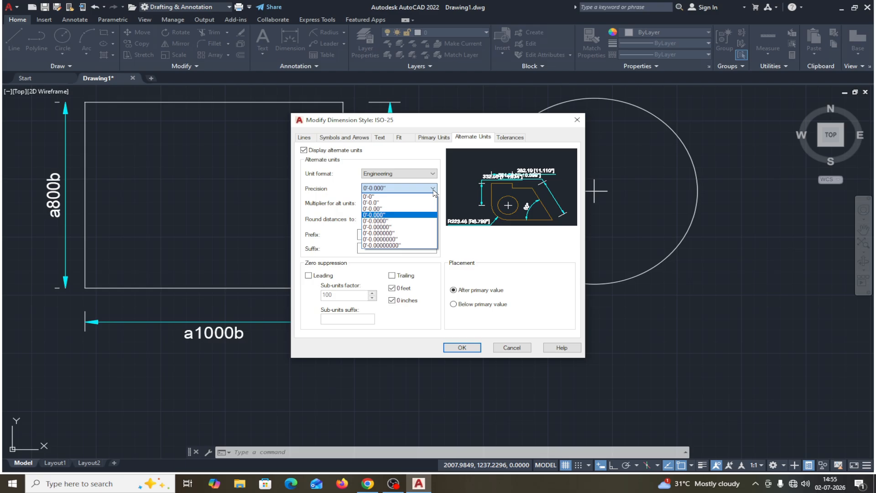
left_click(374, 201)
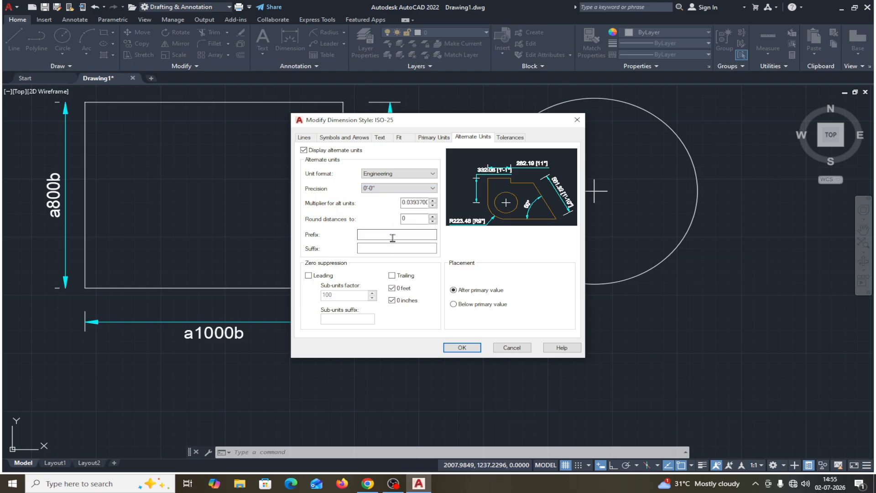
Try the Architectural format for the alternate units and switch it back to Engineering
left_click(431, 175)
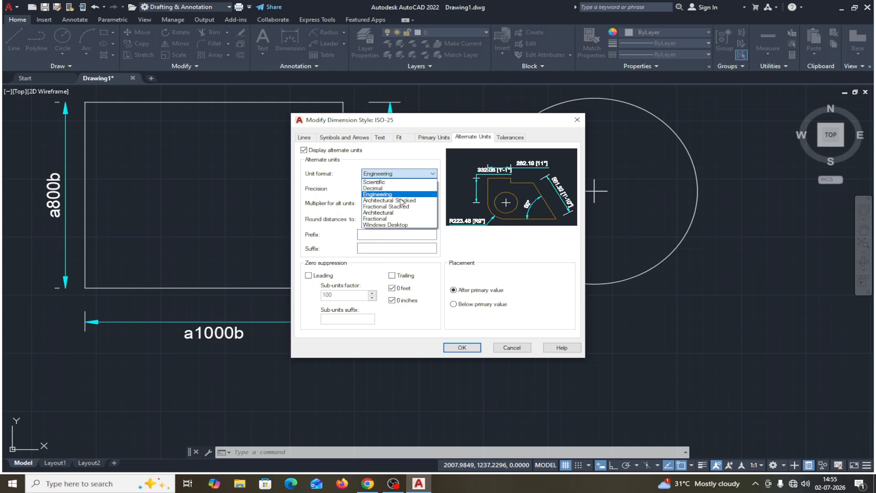
left_click(381, 212)
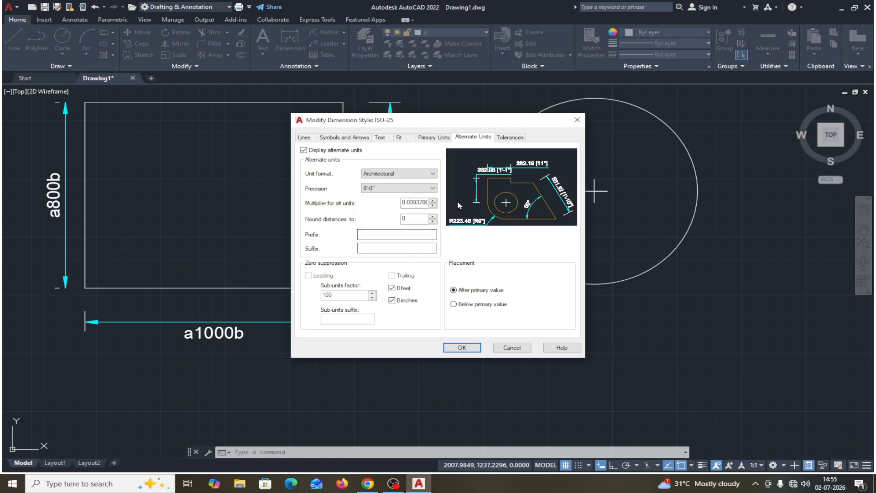
left_click(432, 174)
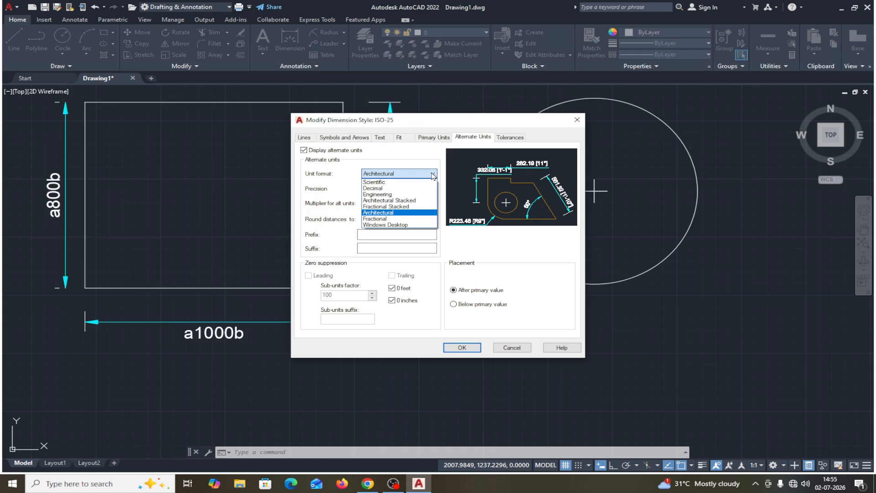
left_click(377, 194)
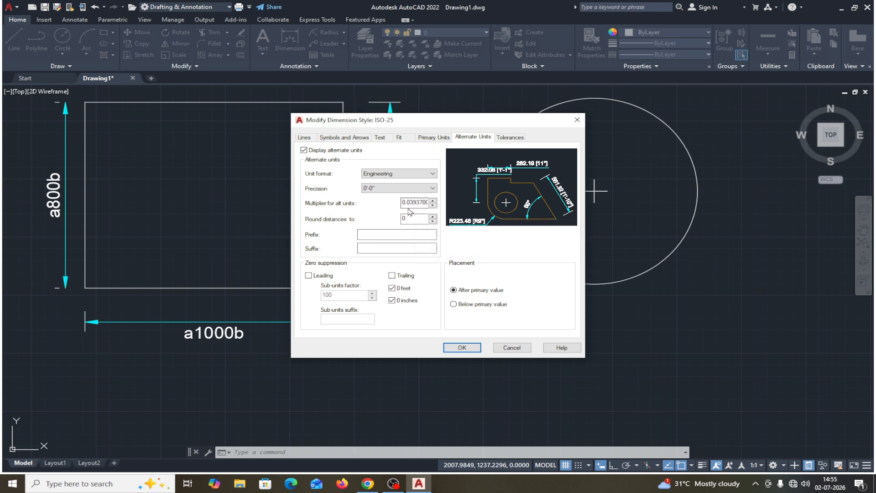
mouse_move(416, 207)
Set ISO-25's tolerance method to Symmetrical
left_click(508, 138)
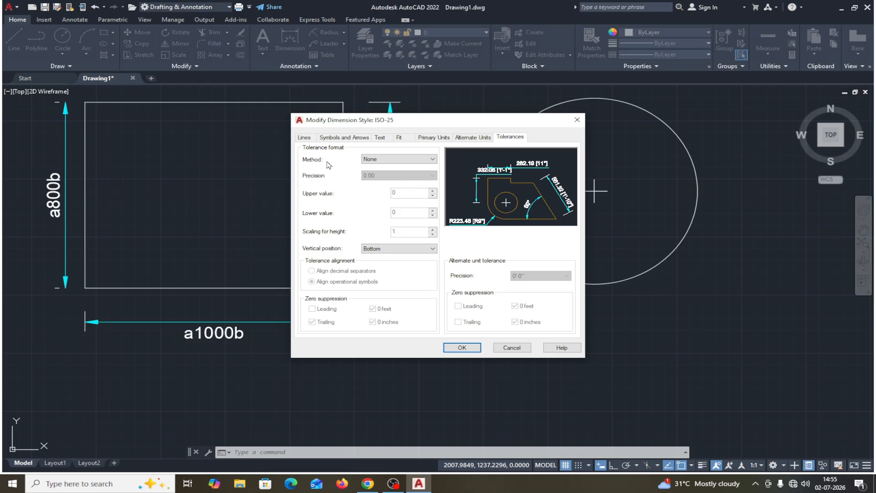
left_click(432, 159)
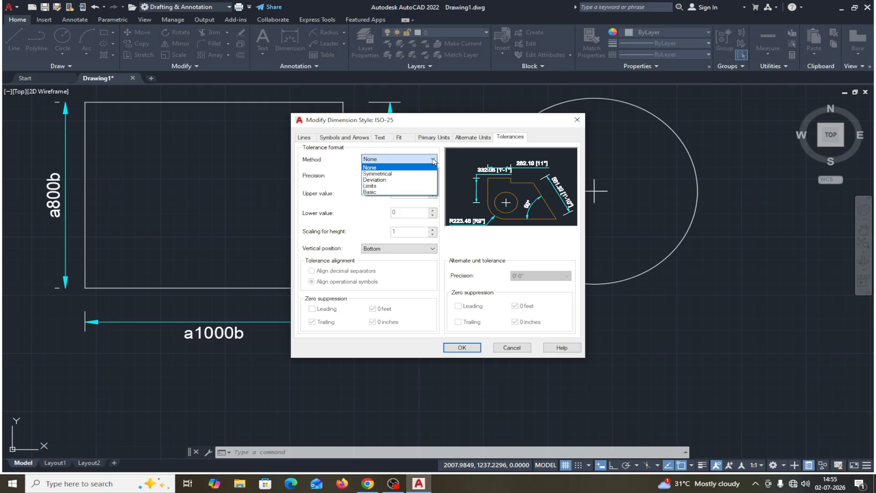
left_click(378, 175)
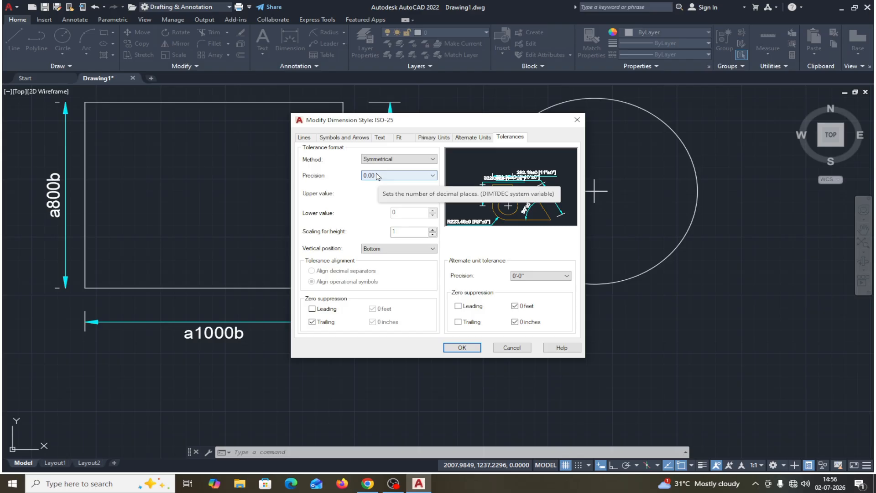
Turn off the display of alternate units in ISO-25
left_click(466, 138)
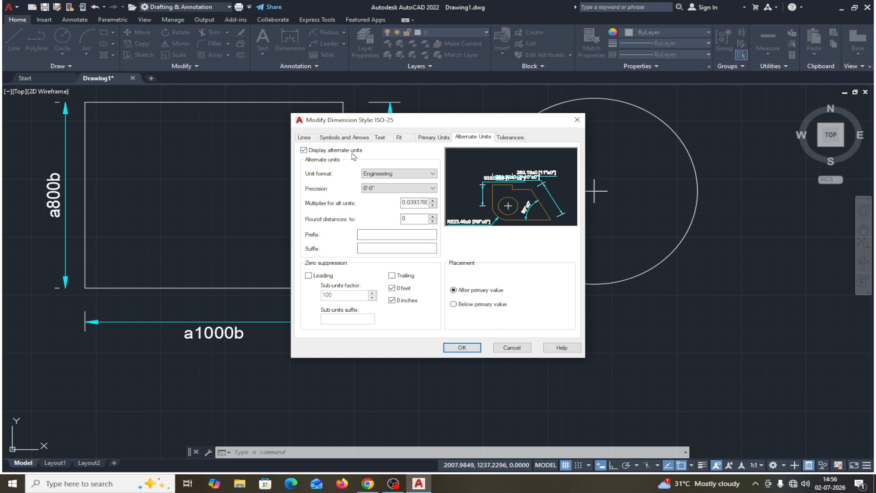
left_click(303, 151)
left_click(304, 150)
left_click(303, 150)
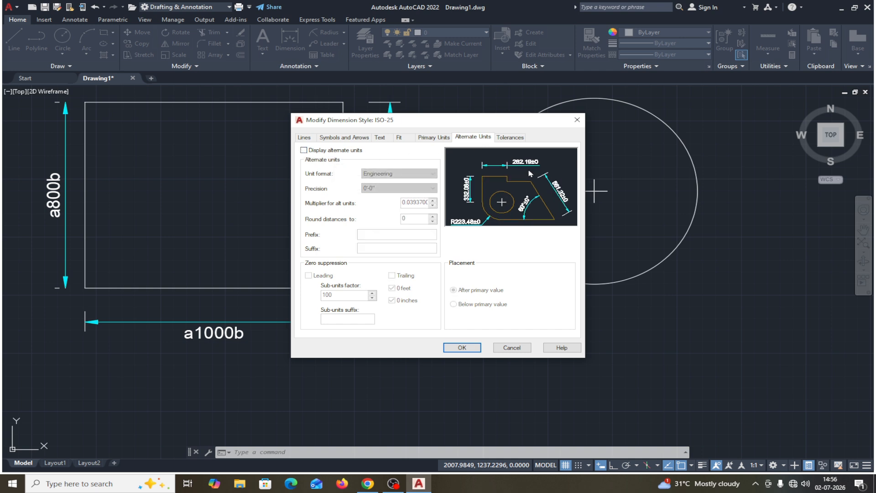
Set ISO-25's upper tolerance value to 0.2 and its height scaling to 0.5, and apply the style to the drawing
left_click(513, 138)
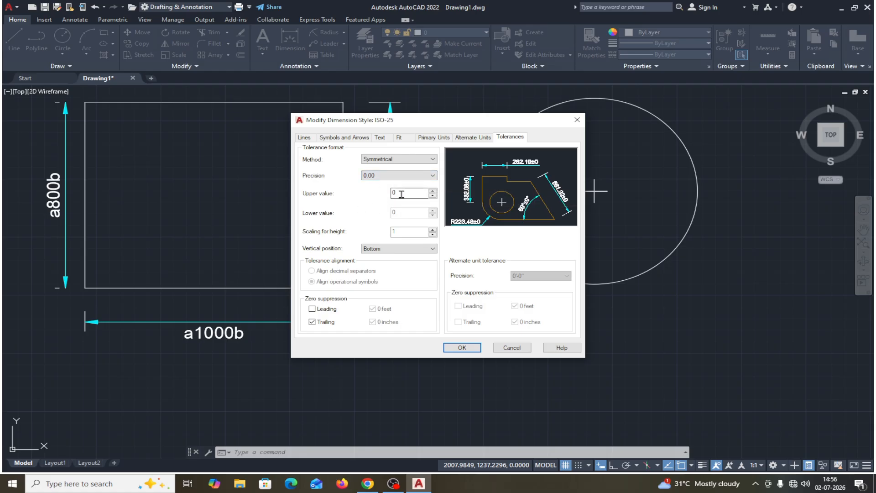
double_click(401, 193)
double_click(398, 233)
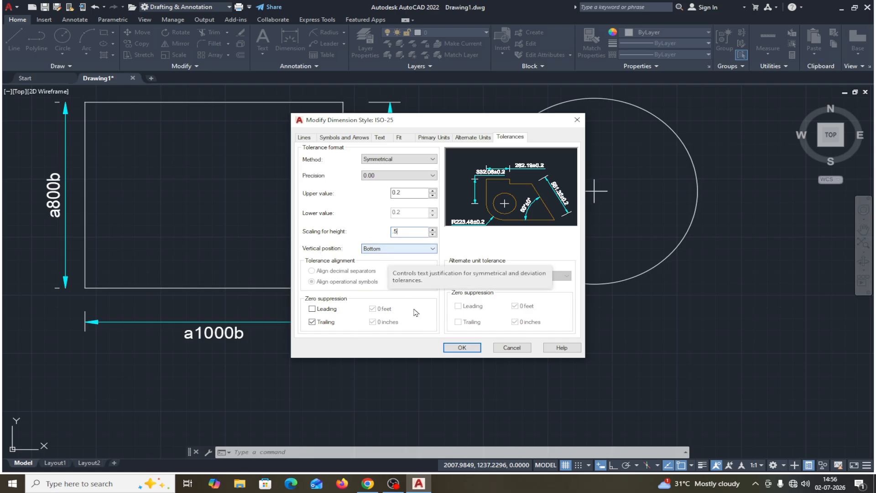
left_click(461, 348)
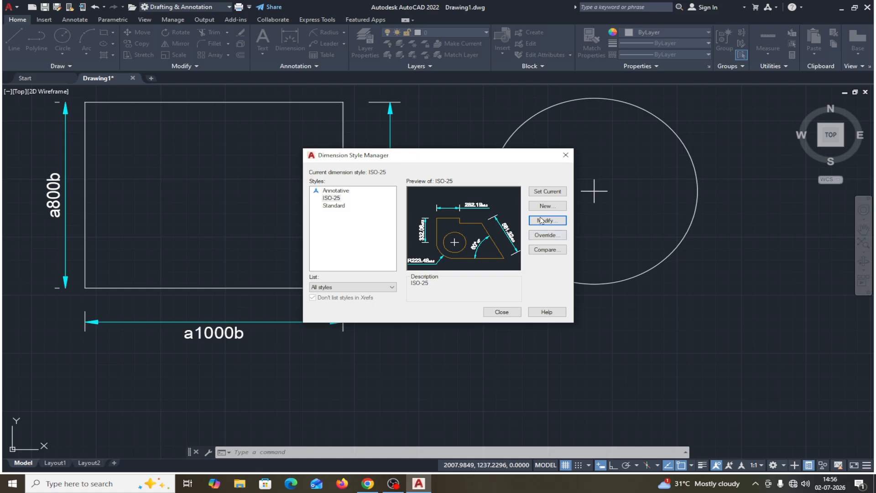
left_click(501, 312)
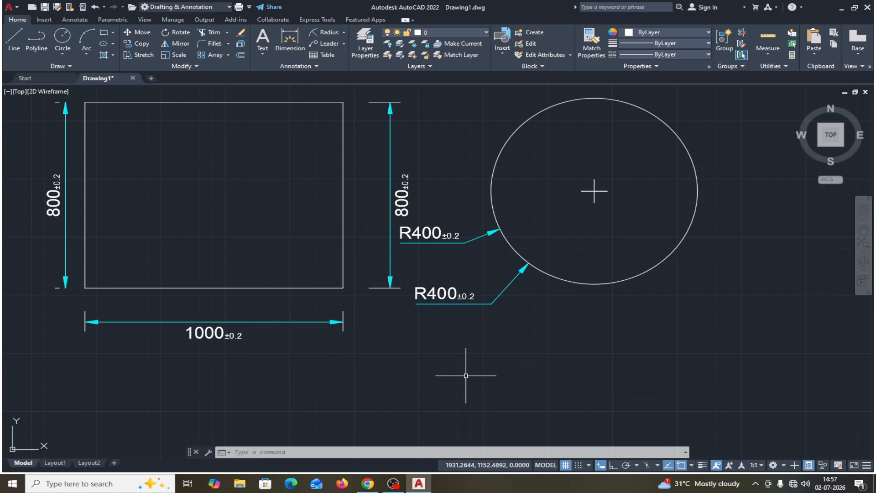
Modify ISO-25 so the tolerance text's vertical position is Middle, and apply it to the dimensions
type("d")
key("Return")
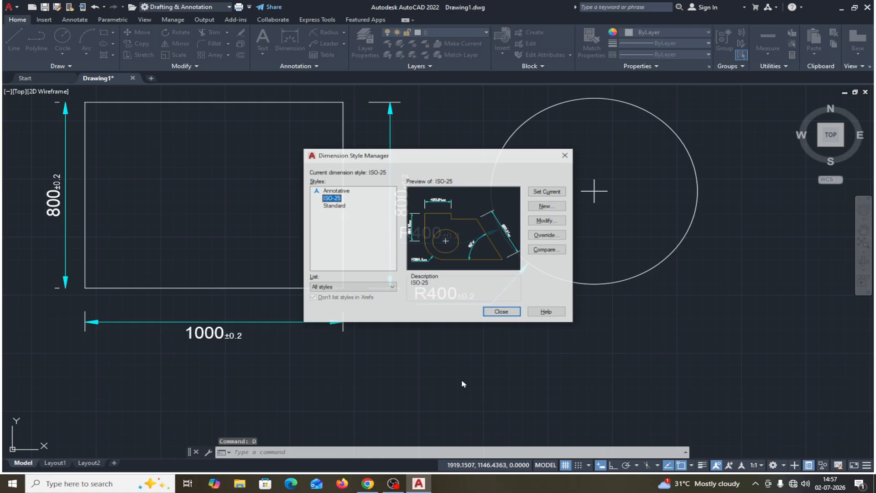
left_click(551, 224)
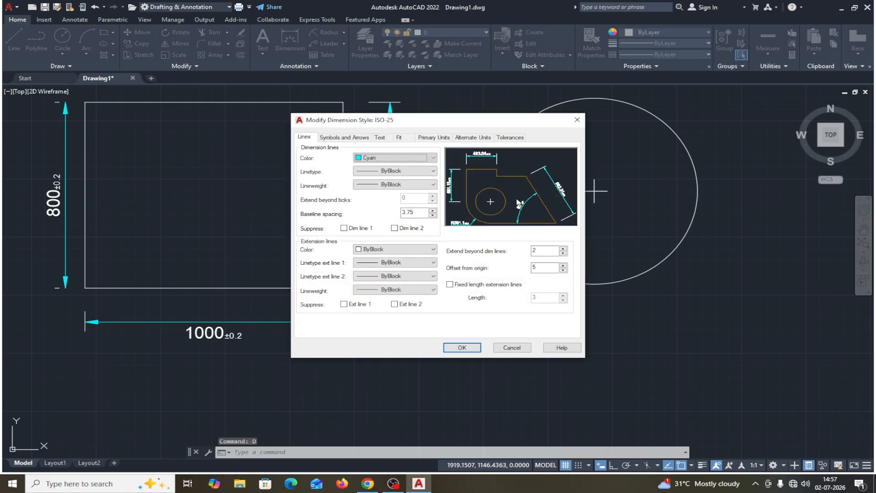
left_click(510, 138)
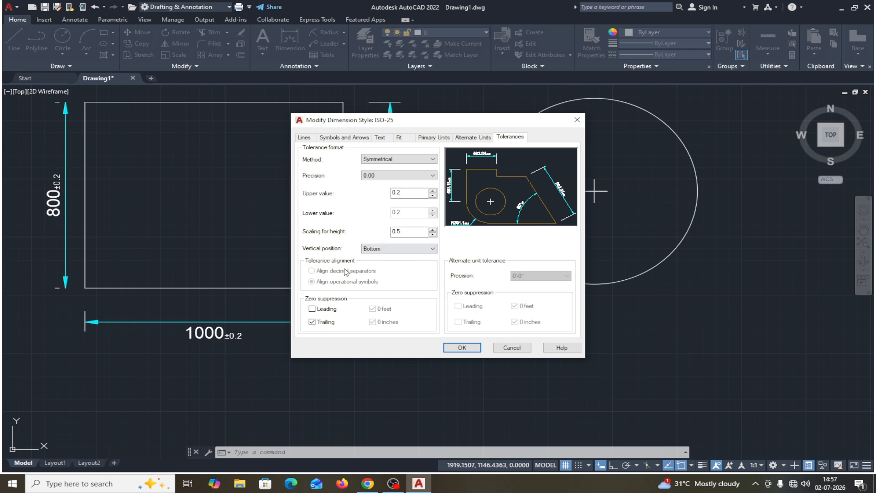
left_click(417, 249)
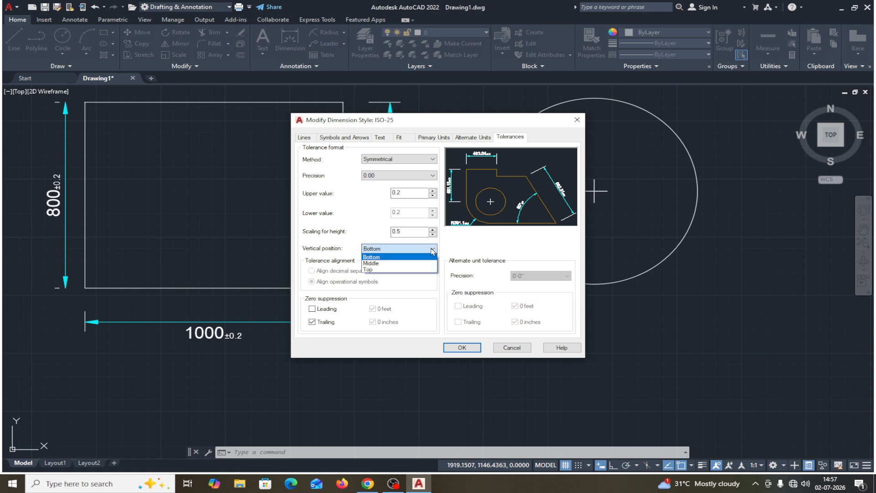
left_click(376, 264)
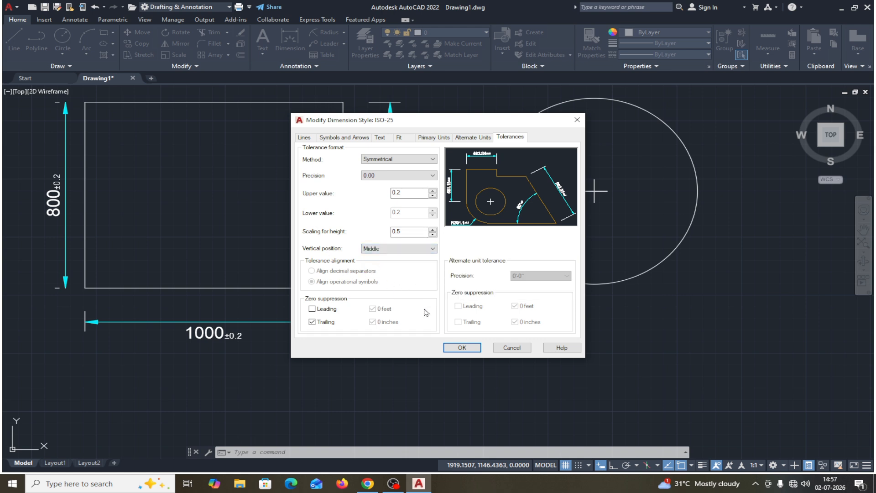
left_click(459, 348)
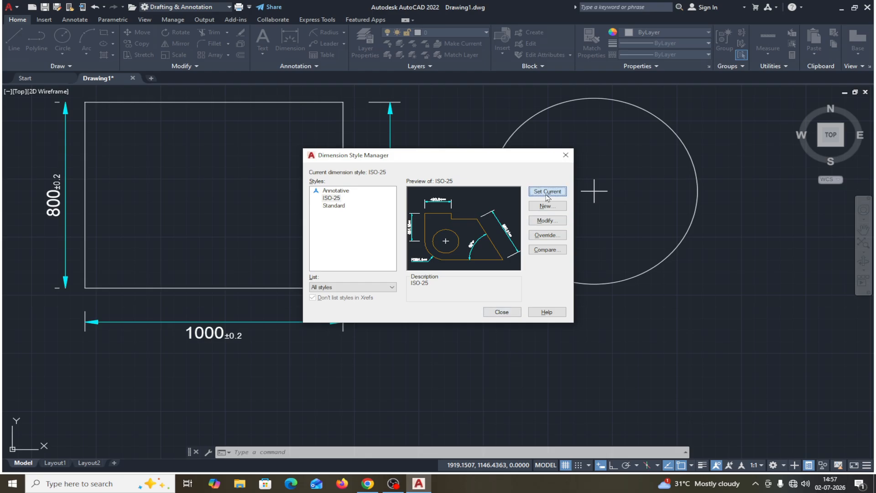
left_click(501, 312)
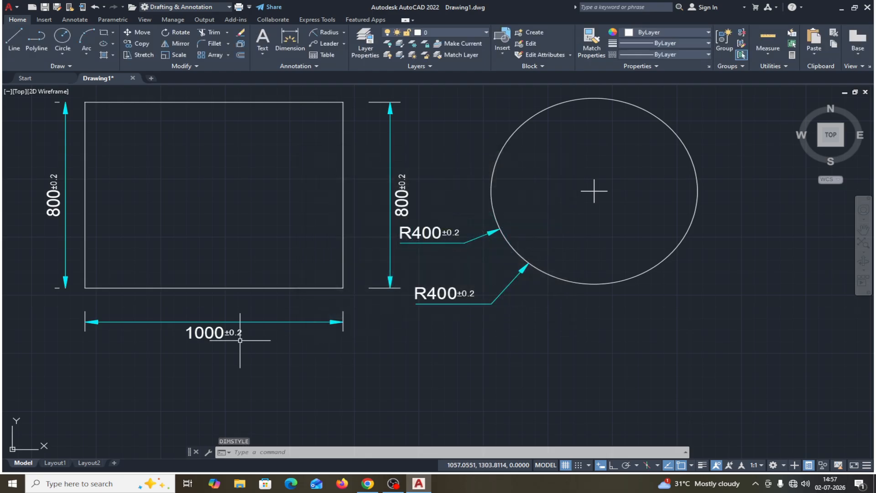
Set the vertical position of ISO-25's tolerance text to Top and apply the style to the drawing
type("d")
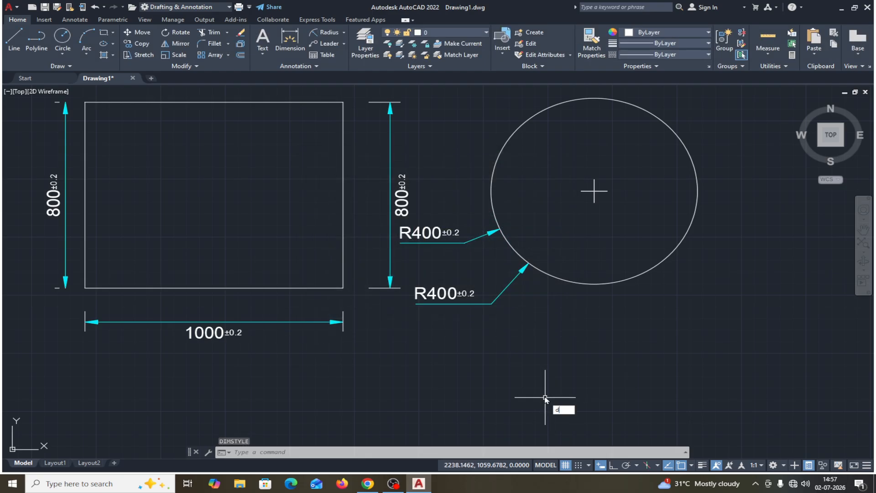
key("Return")
left_click(547, 221)
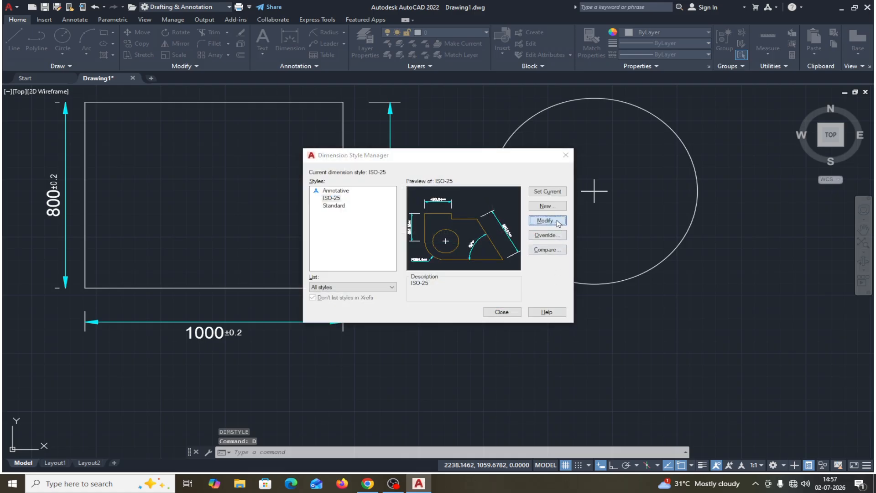
left_click(517, 141)
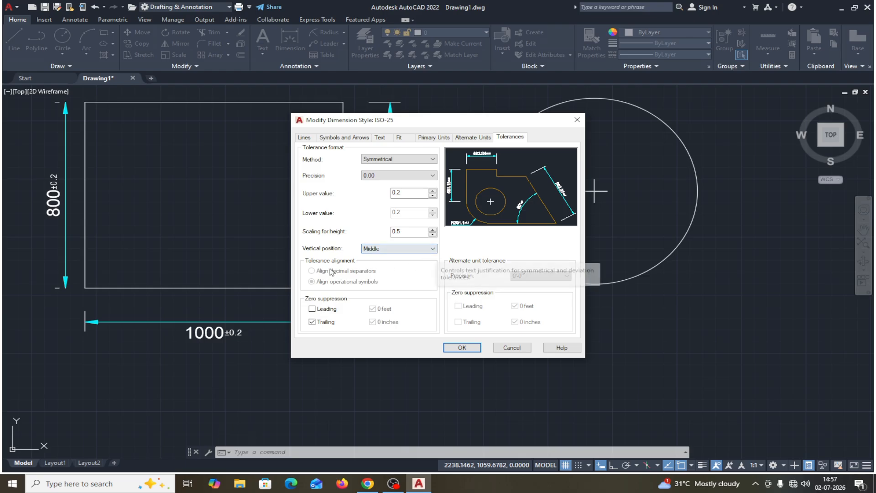
left_click(381, 248)
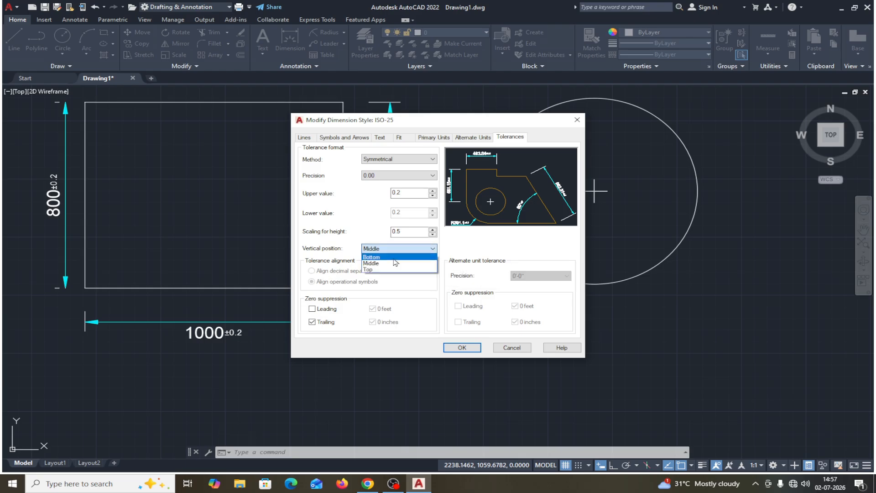
left_click(372, 255)
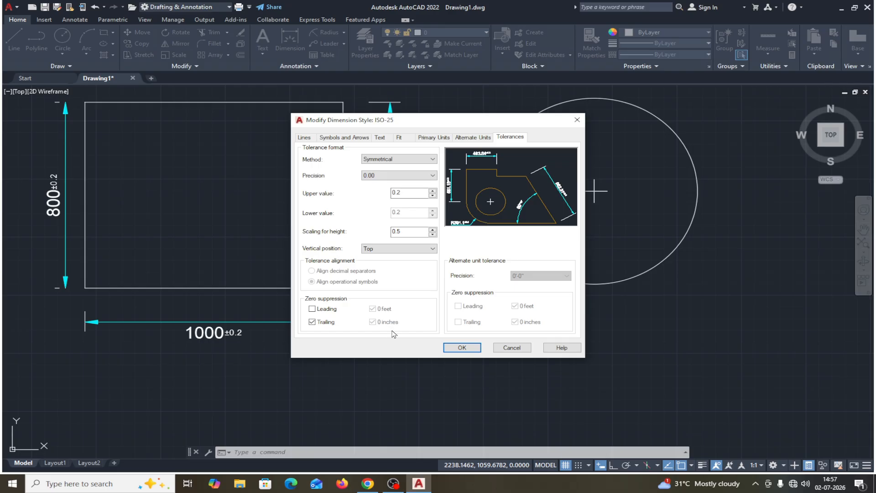
left_click(460, 348)
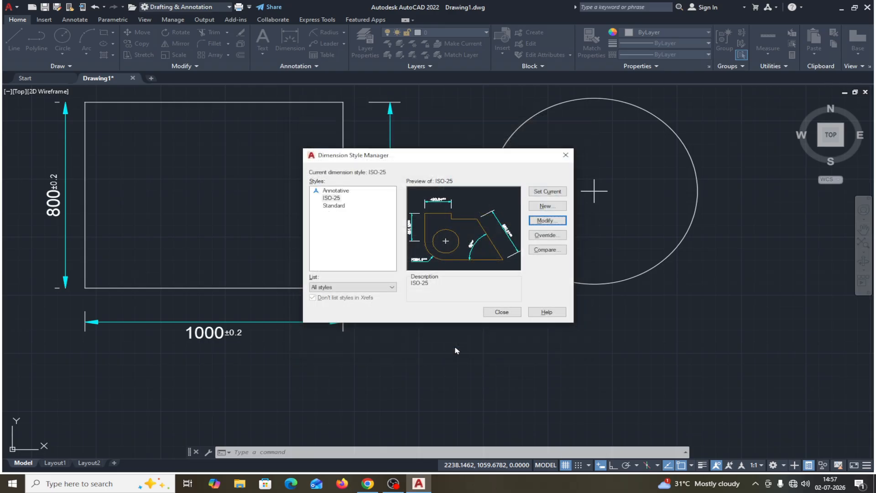
left_click(501, 312)
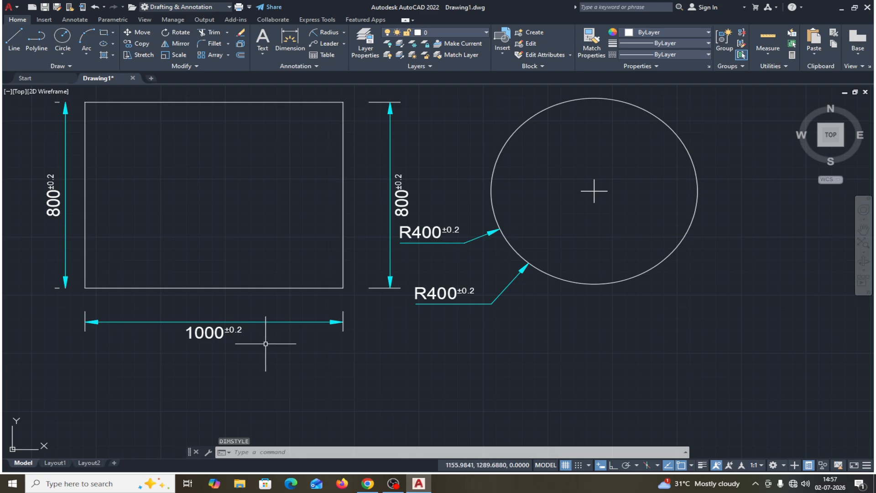
Change ISO-25's tolerance method to Limits and apply the style to the drawing
type("d")
key("Return")
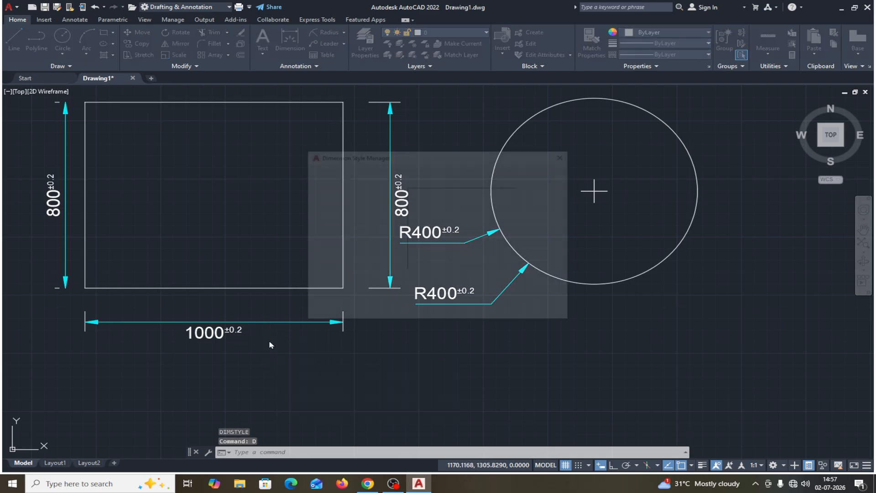
left_click(547, 220)
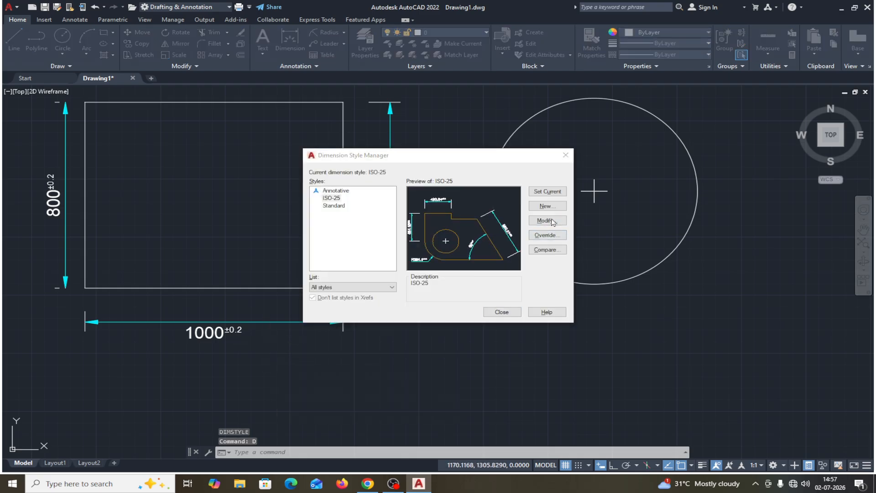
left_click(510, 138)
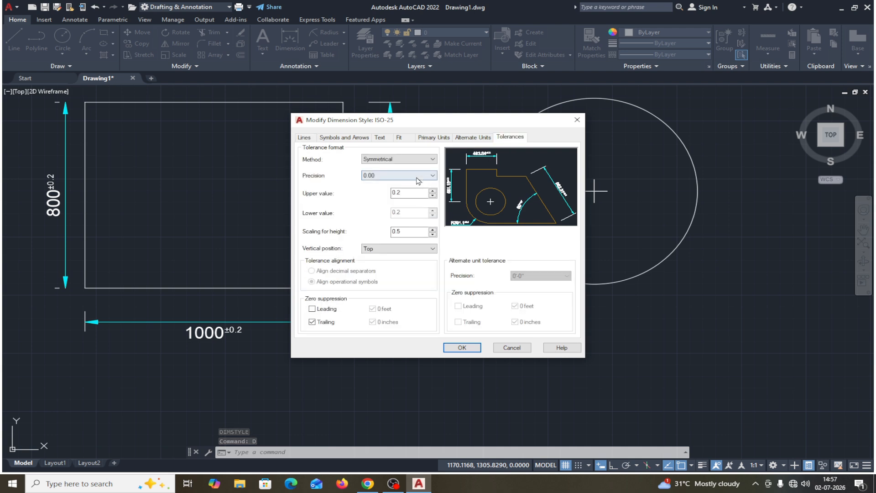
left_click(416, 160)
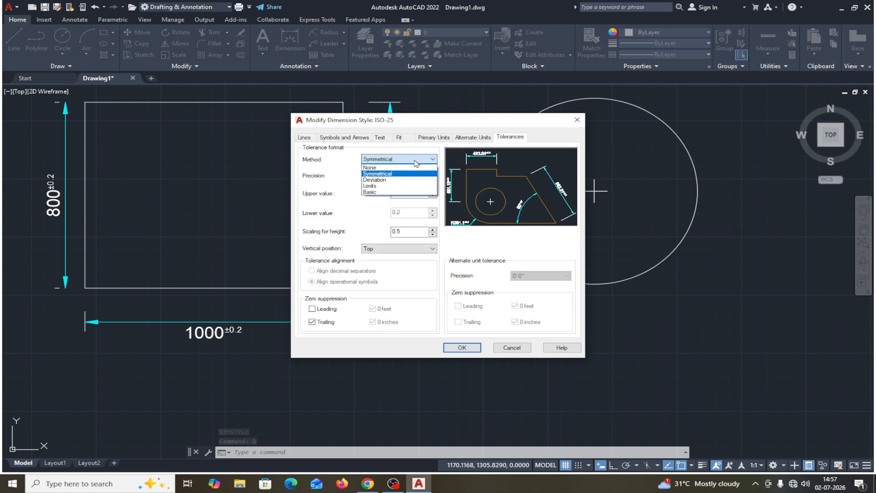
left_click(378, 187)
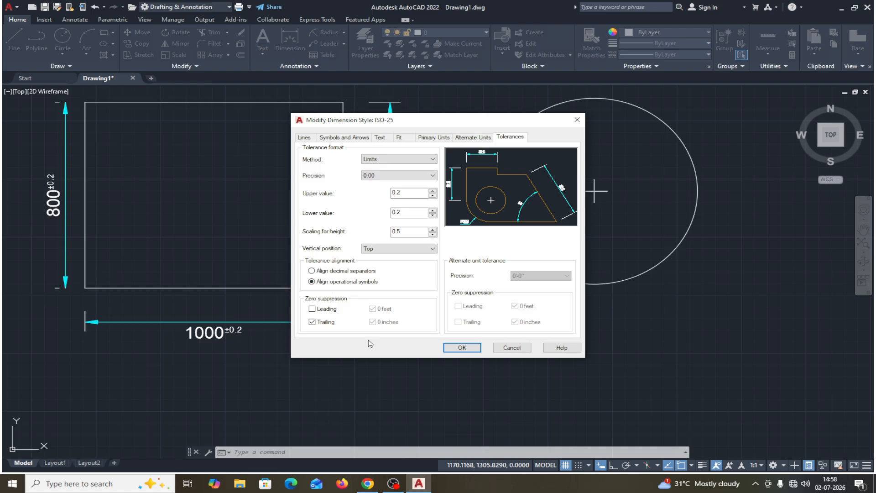
left_click(461, 349)
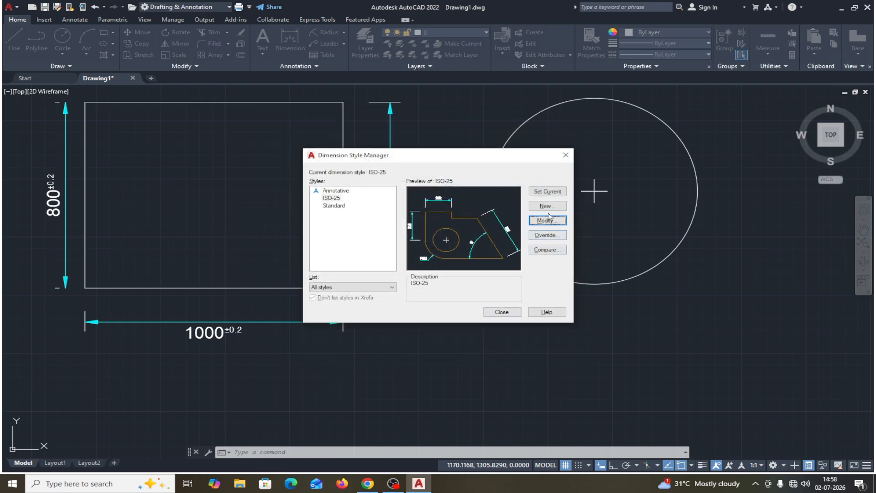
left_click(502, 312)
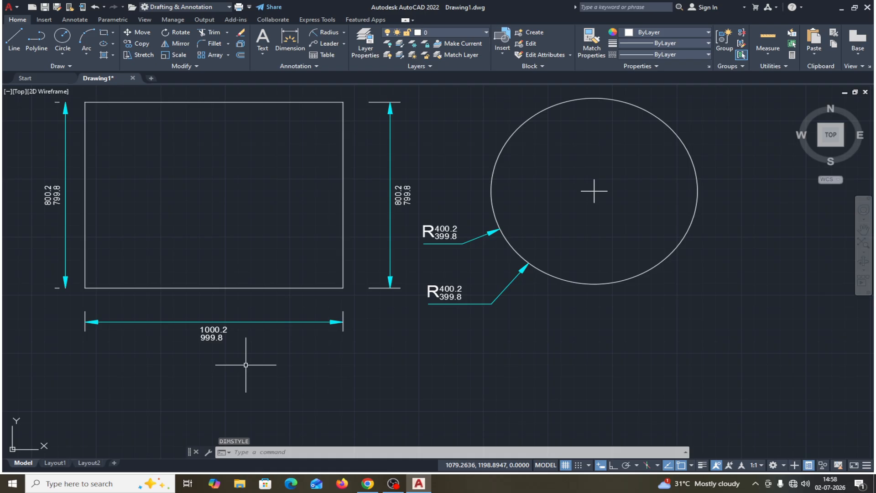
Set ISO-25's tolerance alignment to Align decimal separators and apply the style to the drawing
type("D")
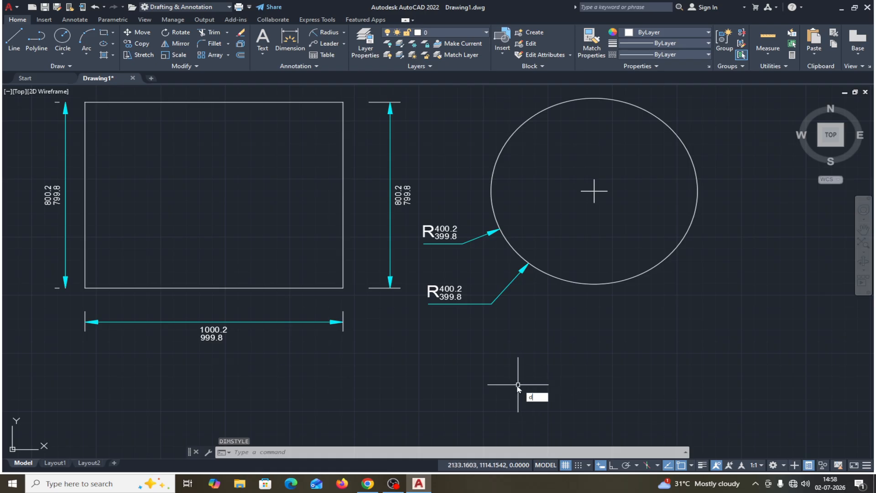
key("Return")
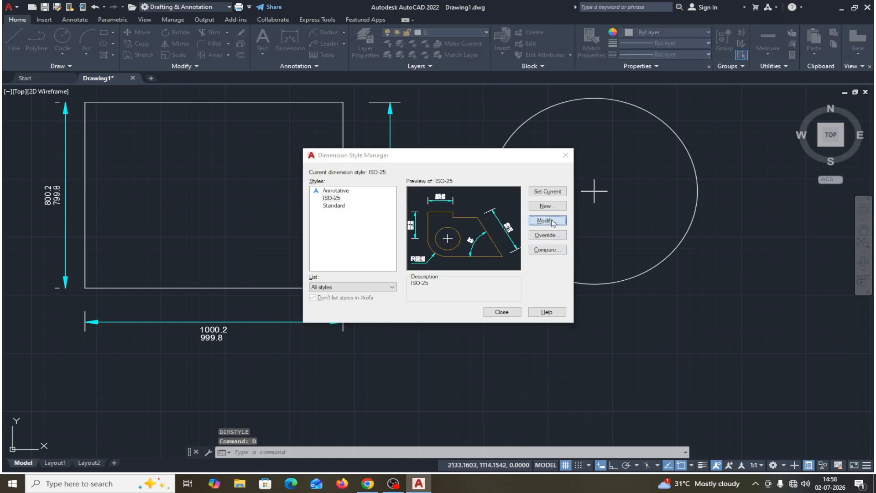
left_click(549, 222)
left_click(510, 136)
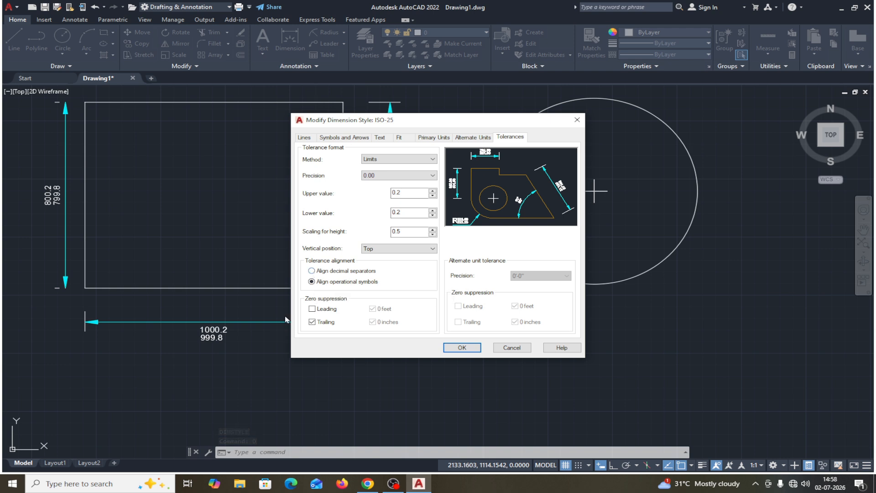
left_click(312, 271)
left_click(462, 348)
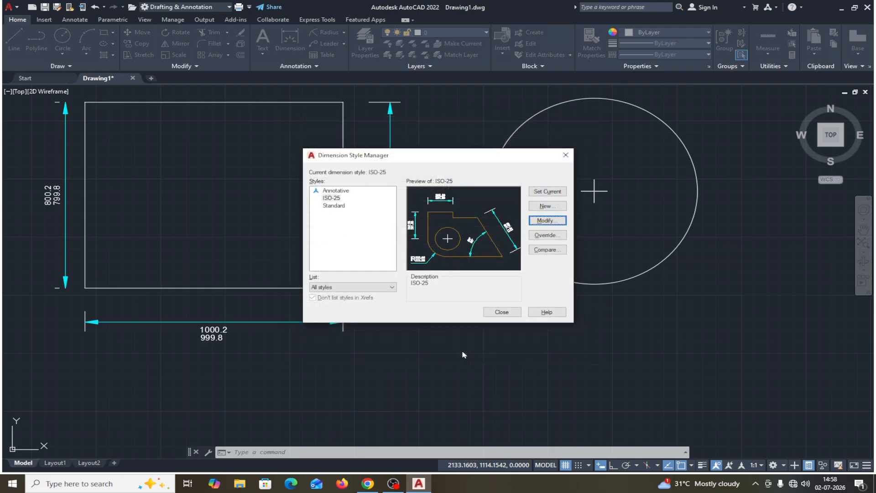
left_click(502, 312)
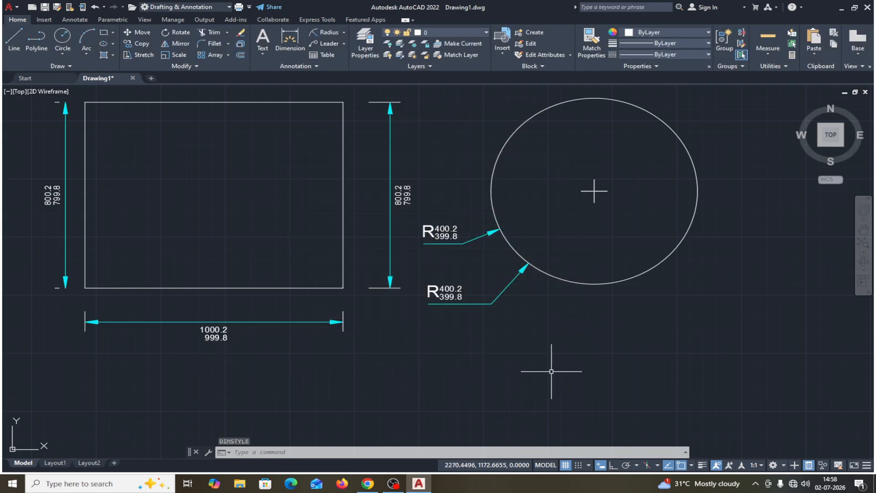
Set ISO-25's tolerance method to Deviation with a lower value of 0.1 and apply the style to the drawing
type("d")
key("Return")
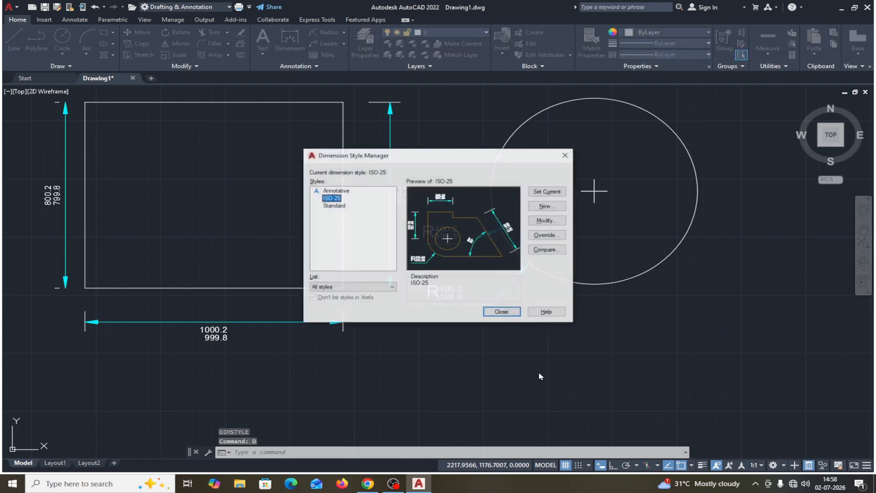
left_click(545, 220)
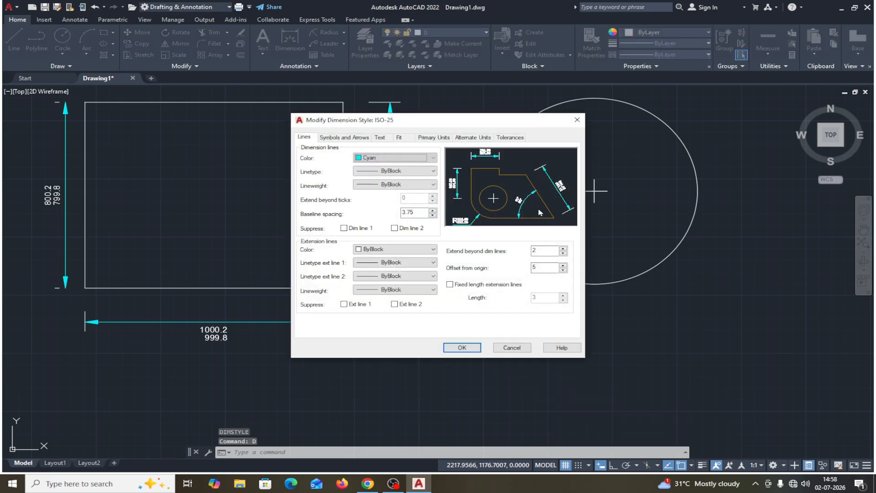
left_click(510, 137)
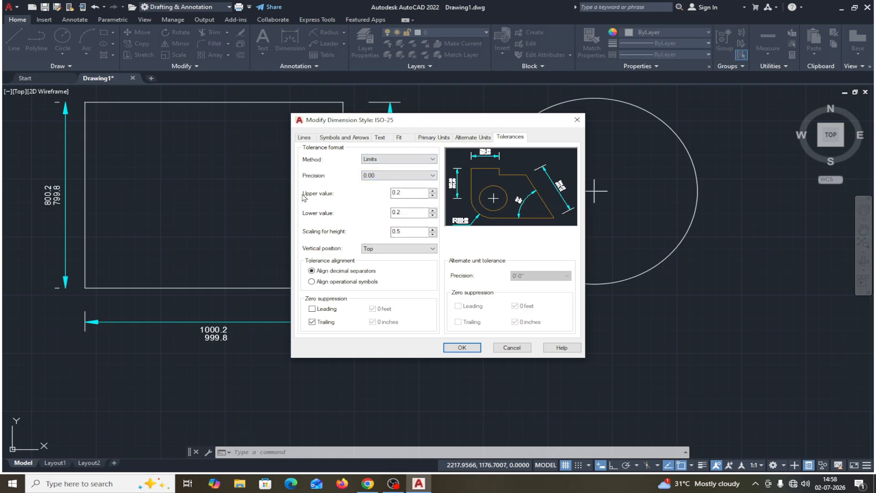
left_click(364, 160)
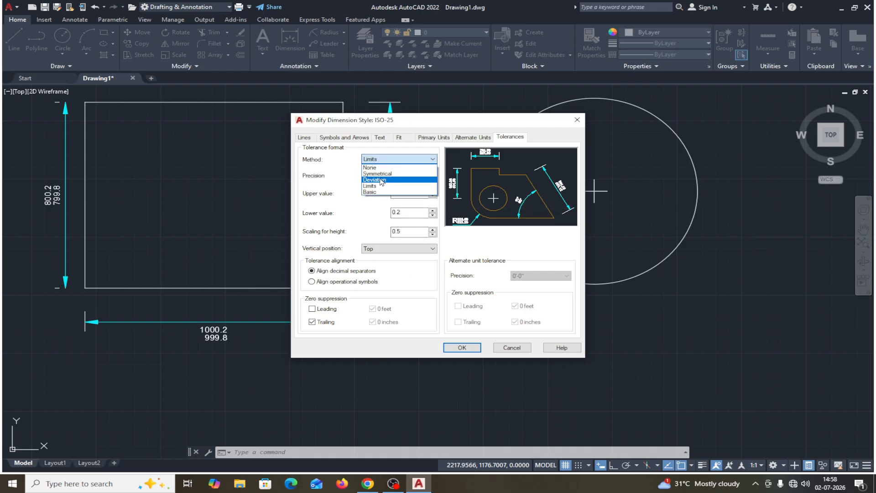
left_click(382, 182)
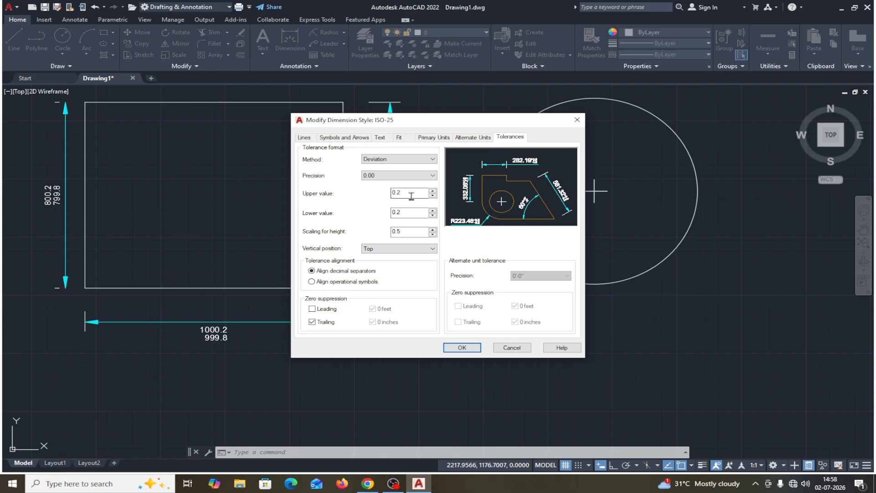
left_click_drag(409, 209, 383, 217)
key("BackSpace")
left_click(463, 347)
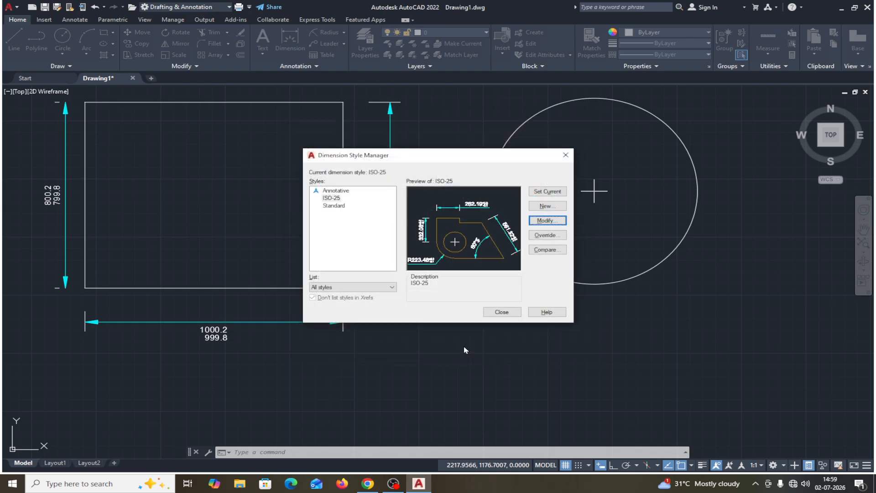
left_click(501, 311)
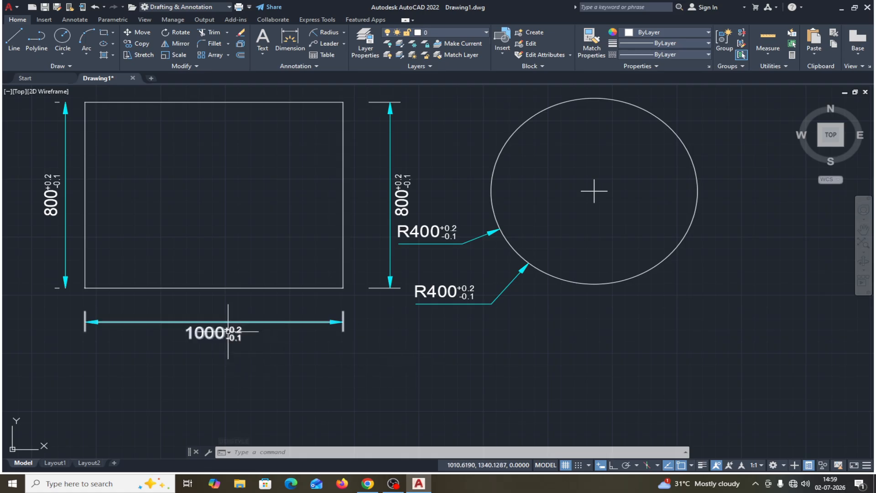
Set ISO-25's tolerance alignment to Align operational symbols and apply the style to the drawing
type("D")
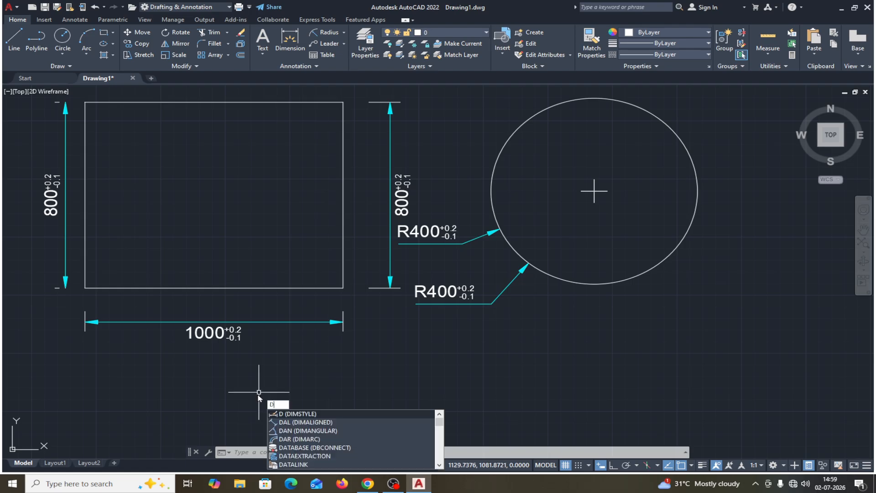
key("Return")
left_click(539, 221)
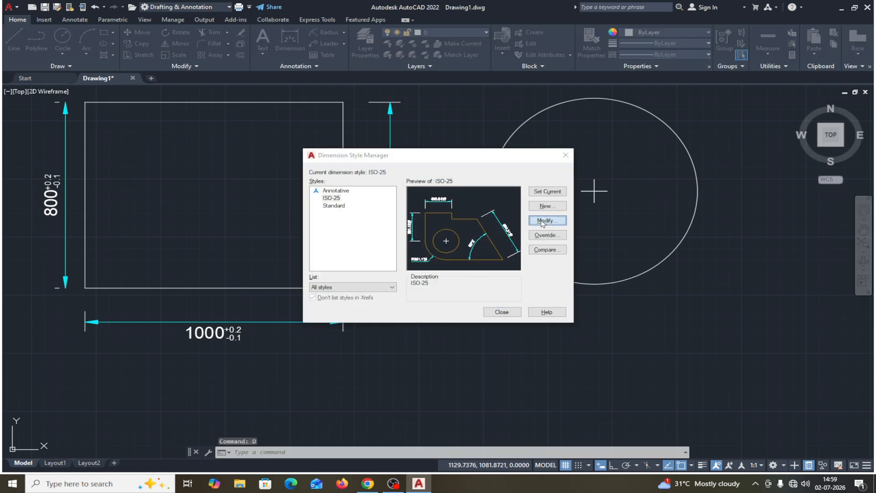
left_click(503, 138)
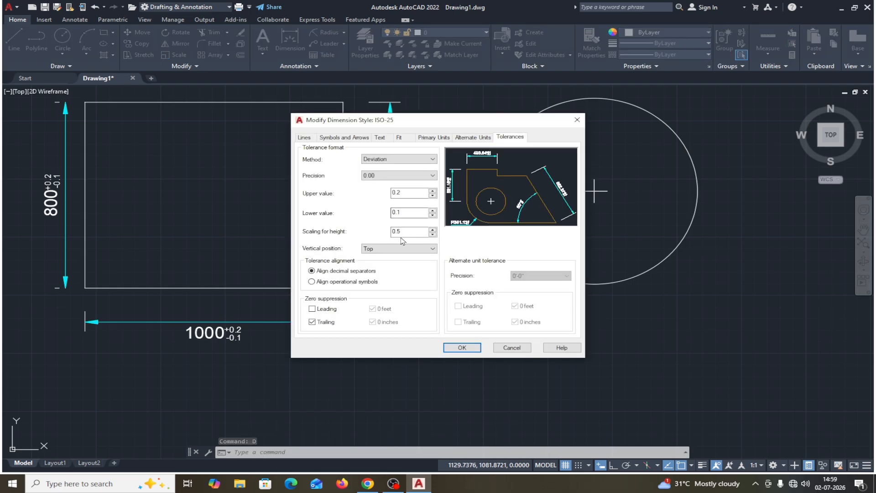
left_click(312, 282)
left_click(462, 347)
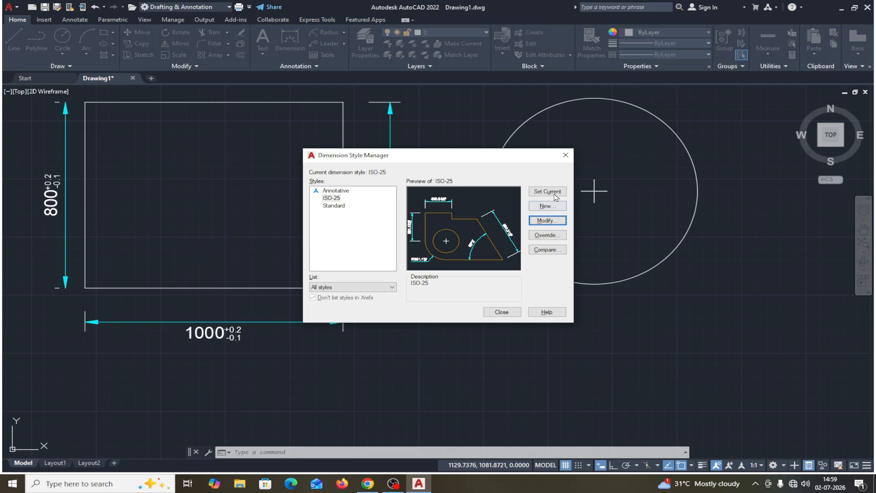
left_click(501, 312)
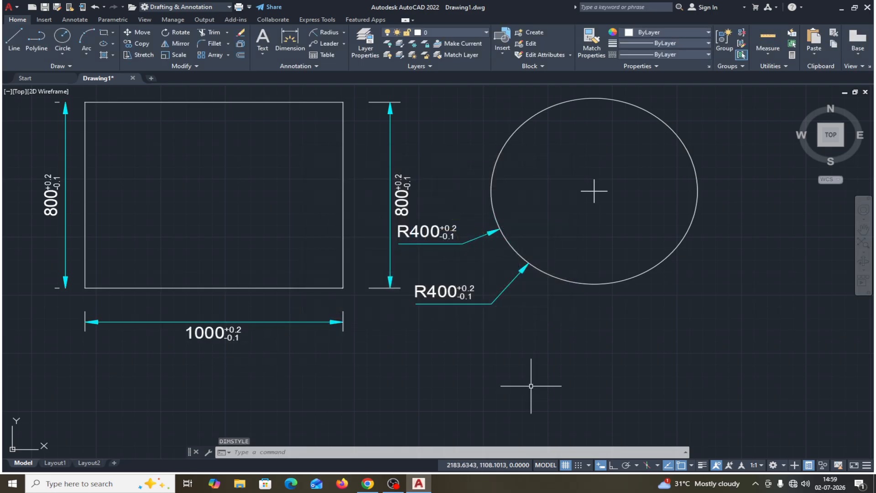
Open ISO-25 for modification and review its line and arrow settings, toggling fixed length extension lines on and off
type("d")
key("Return")
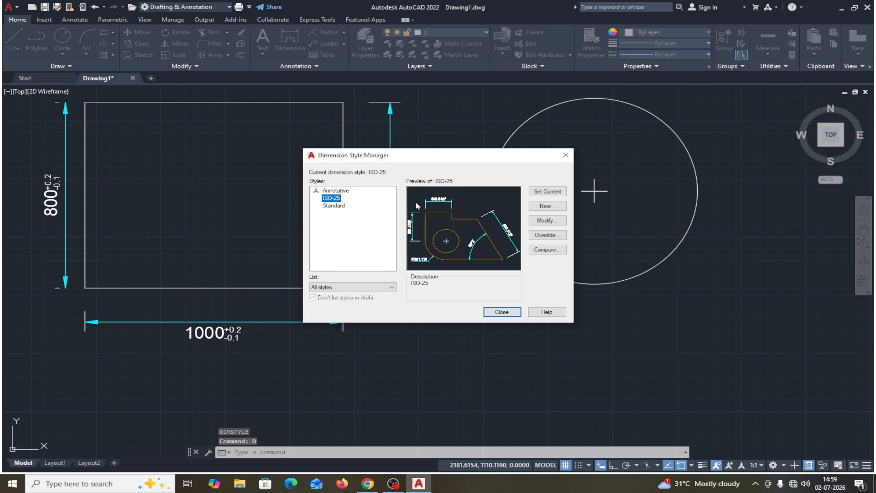
left_click(547, 220)
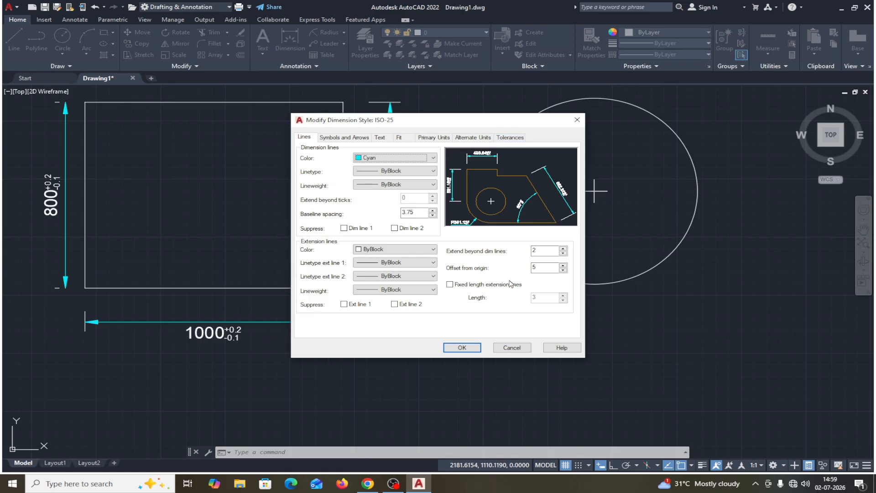
left_click(353, 138)
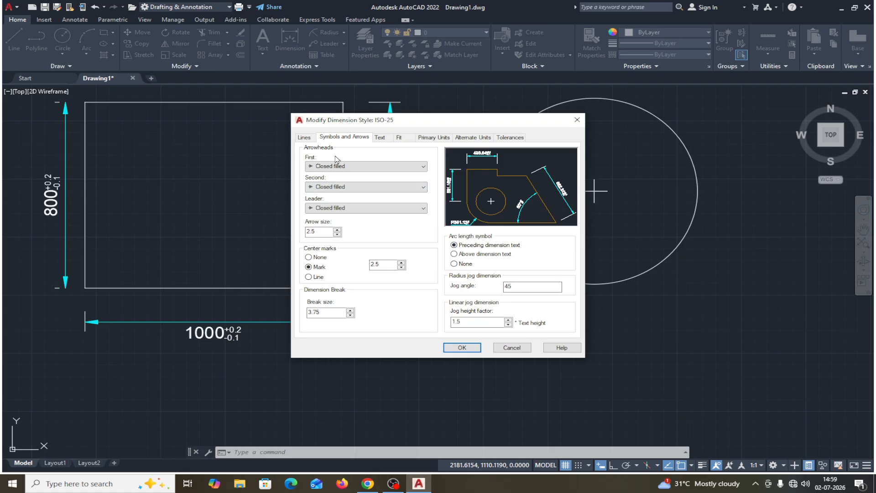
left_click(304, 137)
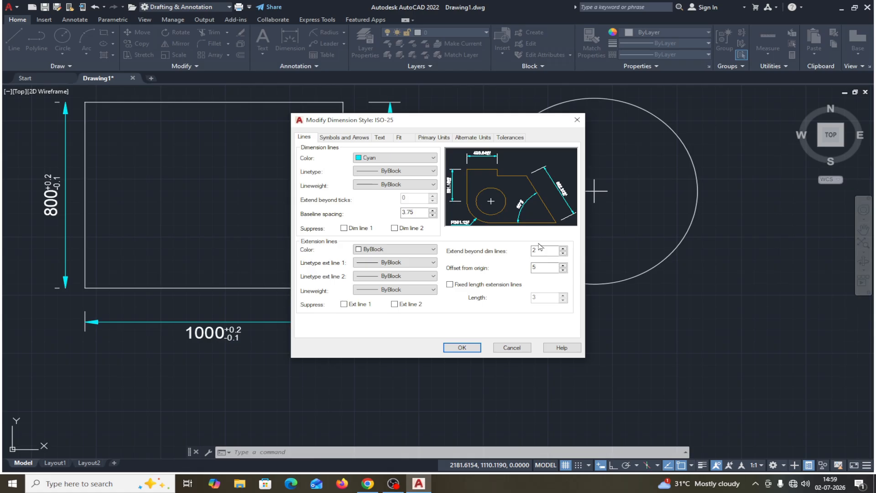
left_click_drag(525, 124, 724, 126)
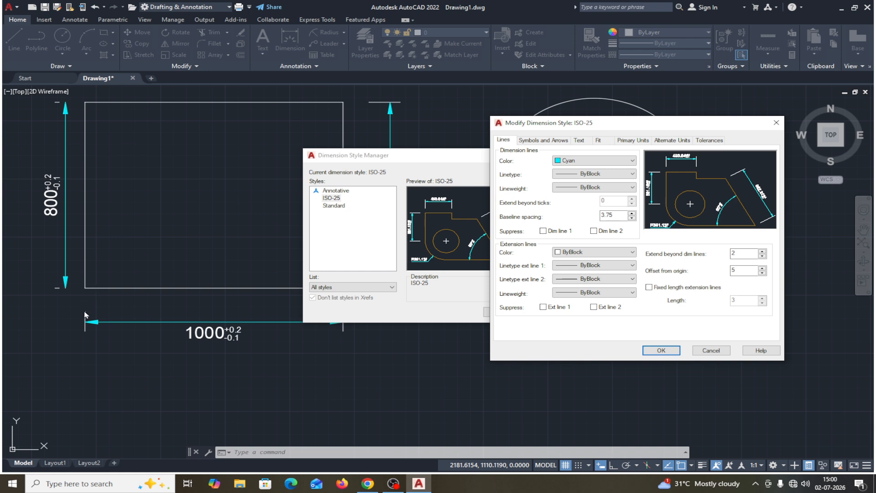
left_click(654, 289)
left_click(650, 287)
Preview the None and Line center mark options for ISO-25 and set the type back to Mark
left_click(553, 140)
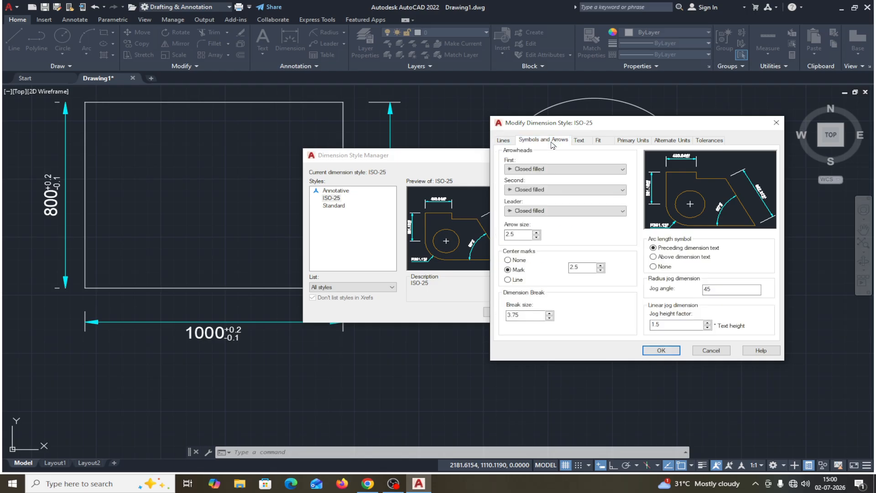
left_click(507, 260)
left_click(508, 280)
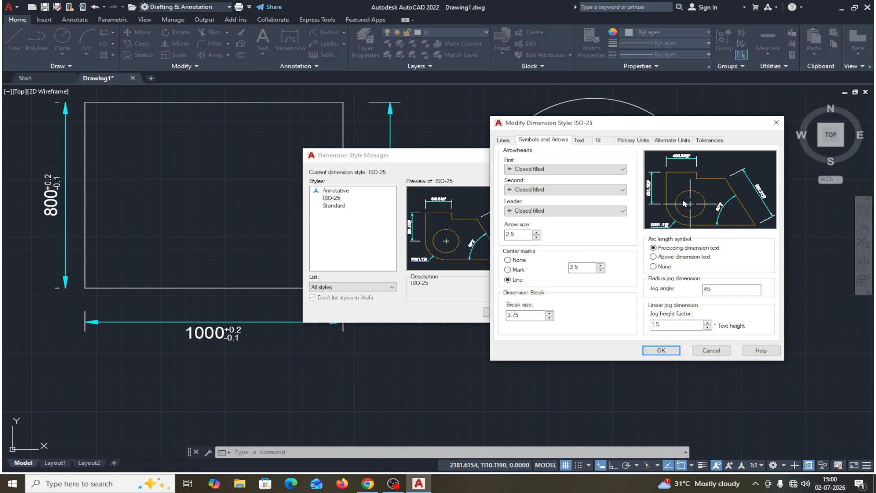
left_click(507, 270)
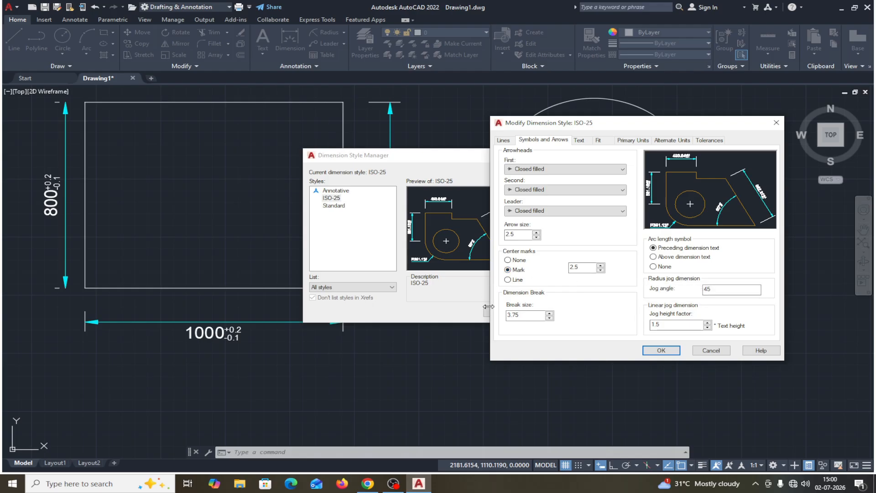
Review ISO-25's text settings and the unit formats available for its primary linear dimensions
left_click(584, 140)
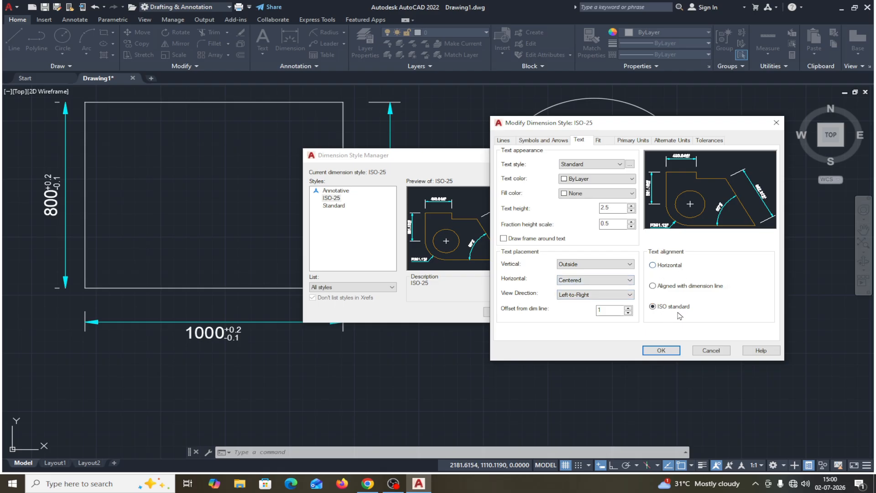
left_click(634, 141)
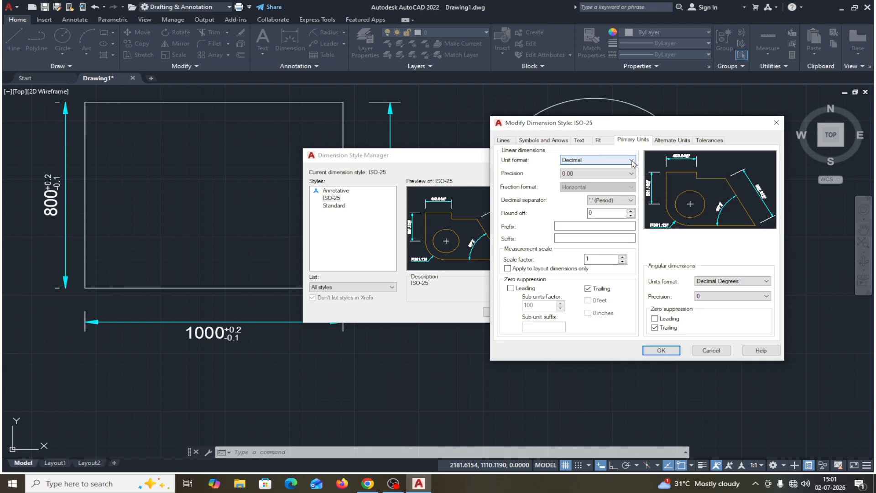
left_click(631, 161)
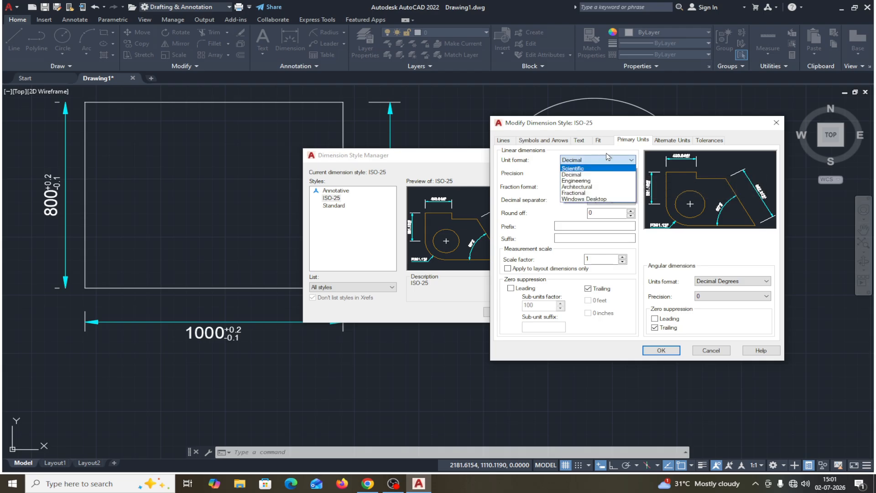
left_click(608, 154)
Preview the display of alternate units for ISO-25, switch it off again and close the dimension style settings
left_click(667, 142)
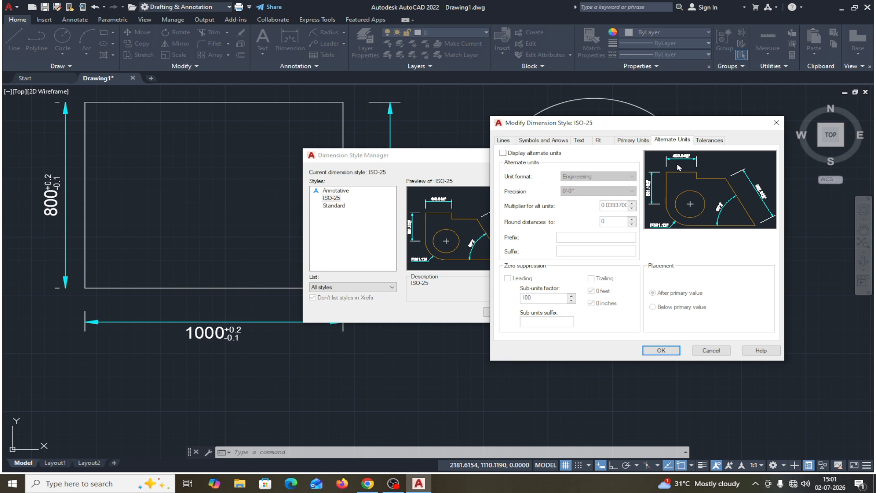
left_click(601, 155)
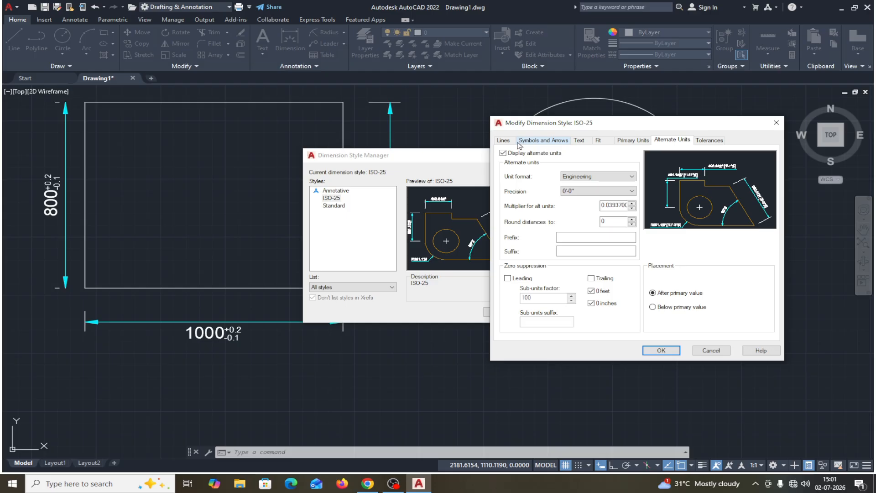
left_click(627, 142)
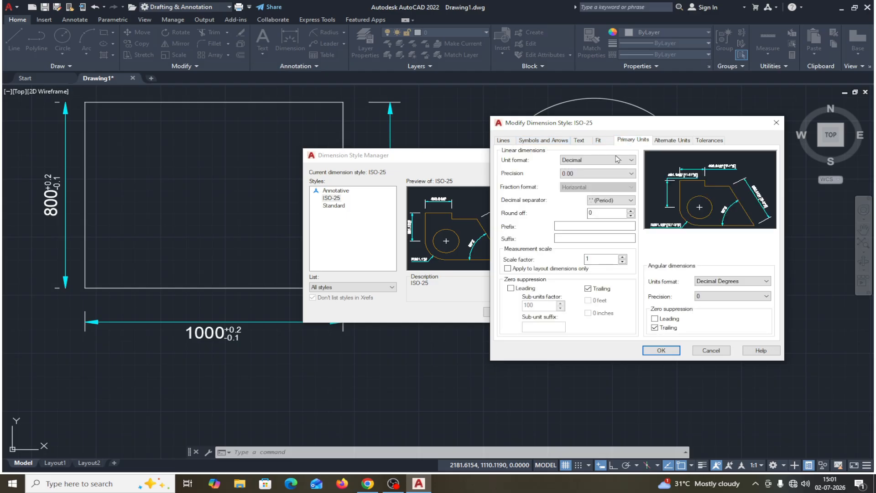
left_click(677, 144)
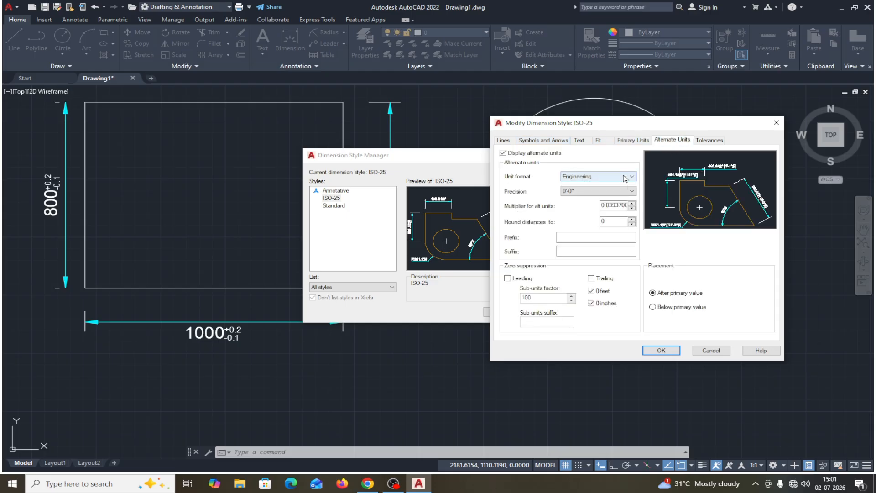
left_click(503, 154)
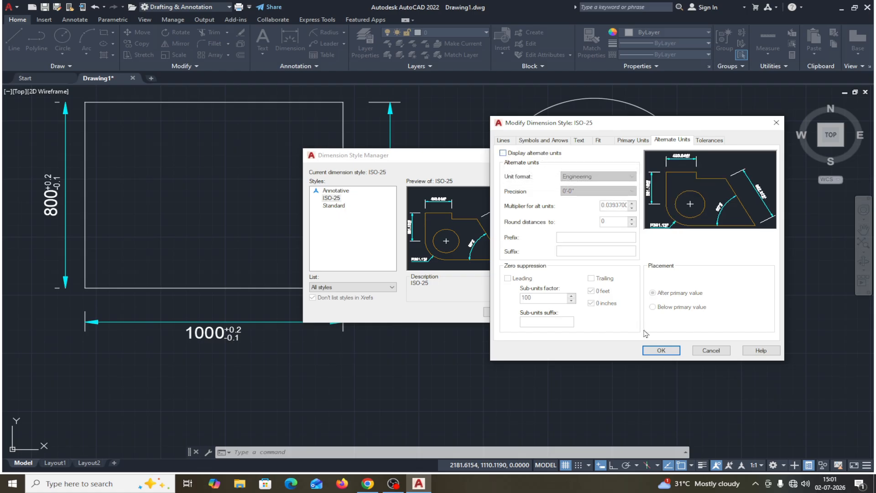
left_click(659, 350)
left_click(502, 312)
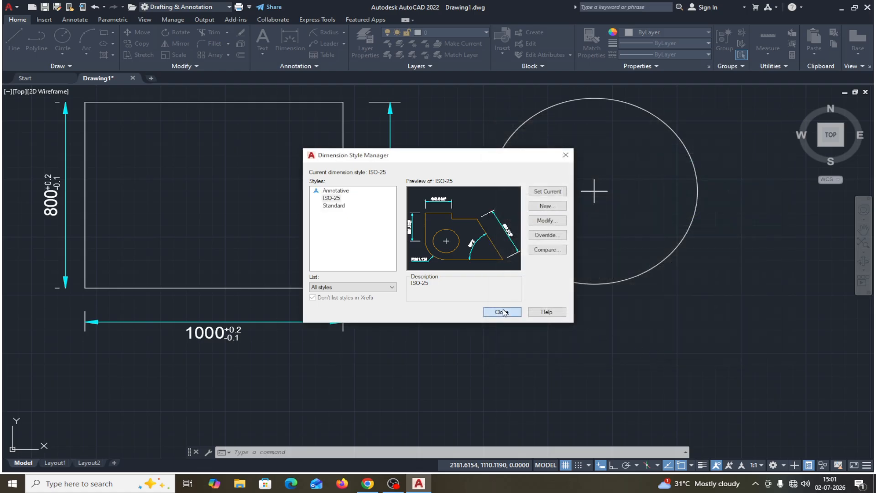